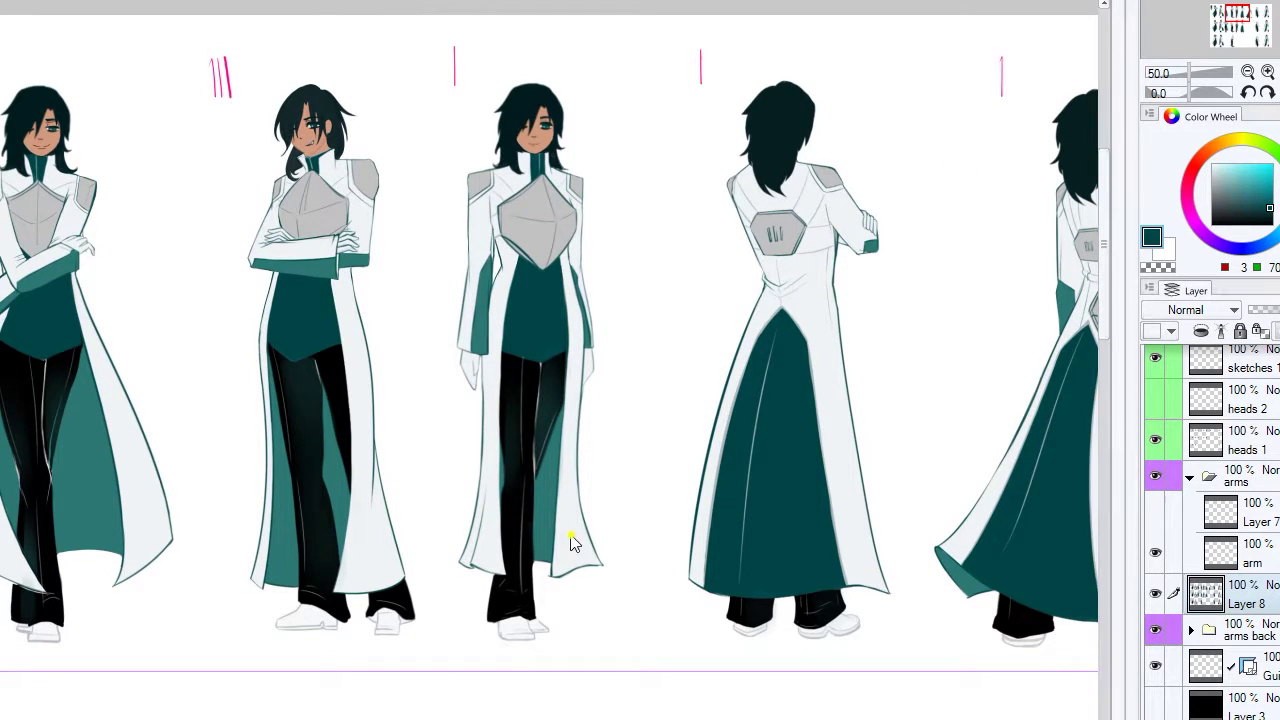
# - Lasso both hanging arms of the front-facing figure and cut them from Layer 8
pyautogui.scroll(5, 571, 543)
pyautogui.moveTo(749, 323); pyautogui.dragTo(749, 309)
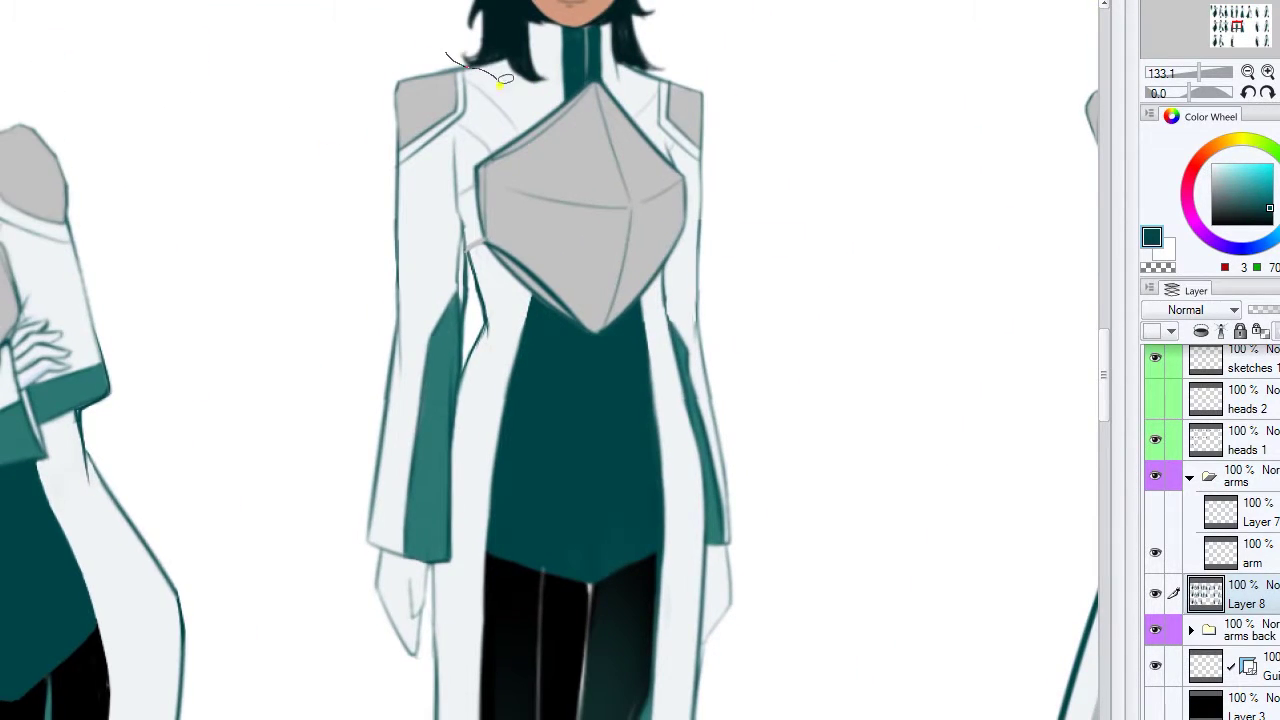
pyautogui.moveTo(342, 680); pyautogui.dragTo(440, 54)
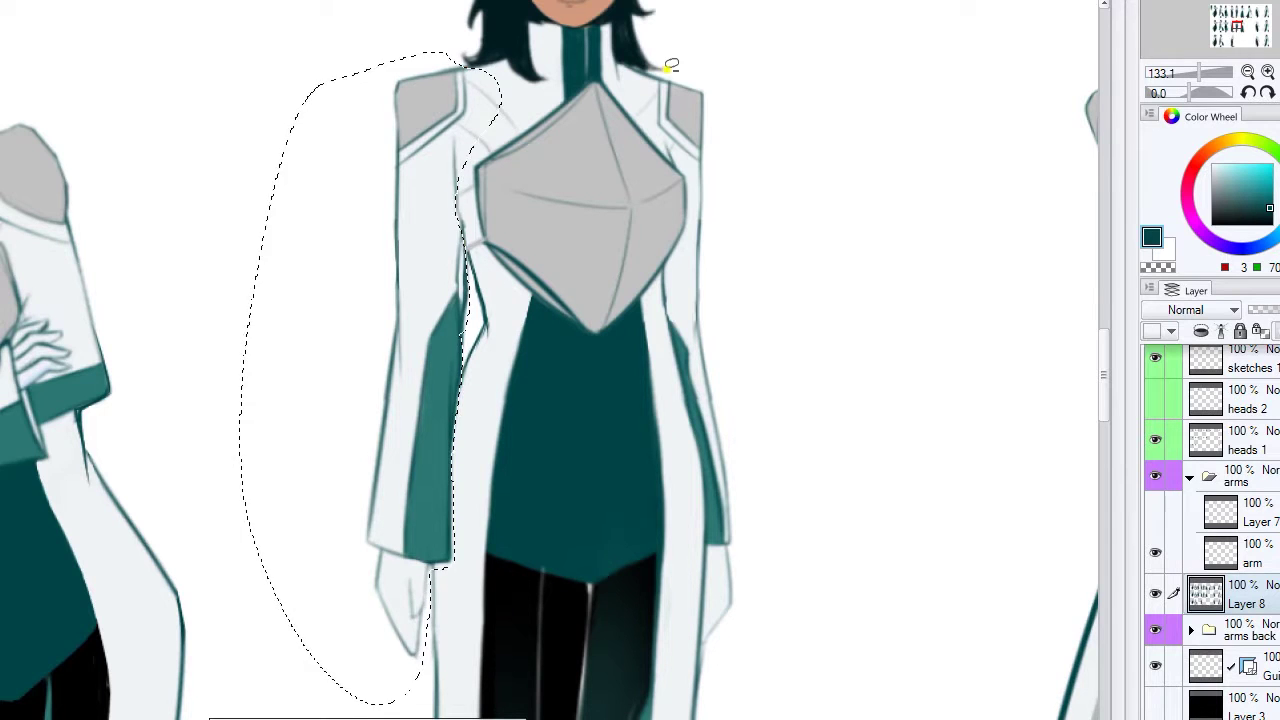
pyautogui.moveTo(668, 292)
pyautogui.mouseDown()
pyautogui.moveTo(712, 510)
pyautogui.moveTo(777, 134)
pyautogui.moveTo(668, 72)
pyautogui.mouseUp()
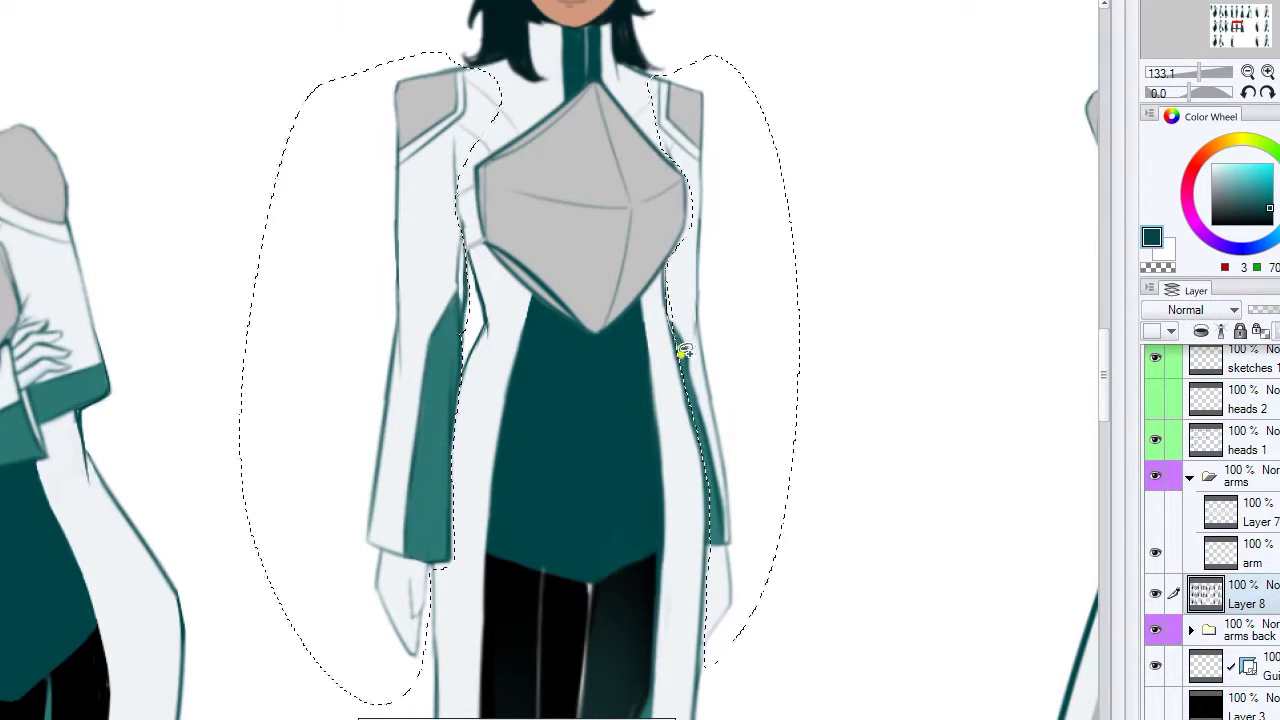
pyautogui.hotkey('ctrl', 'x')
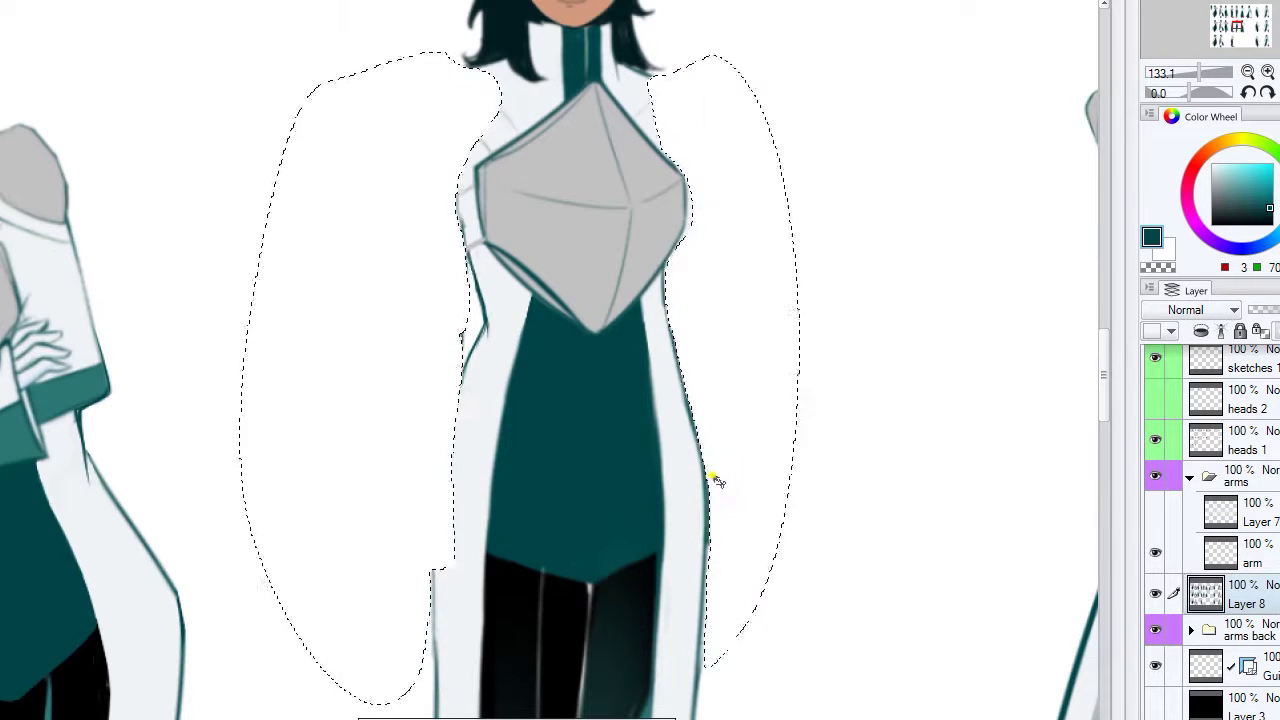
pyautogui.hotkey('ctrl', 'v')
pyautogui.moveTo(1258, 606); pyautogui.dragTo(1258, 563)
pyautogui.hotkey('ctrl', 'z')
pyautogui.hotkey('ctrl', 'z')
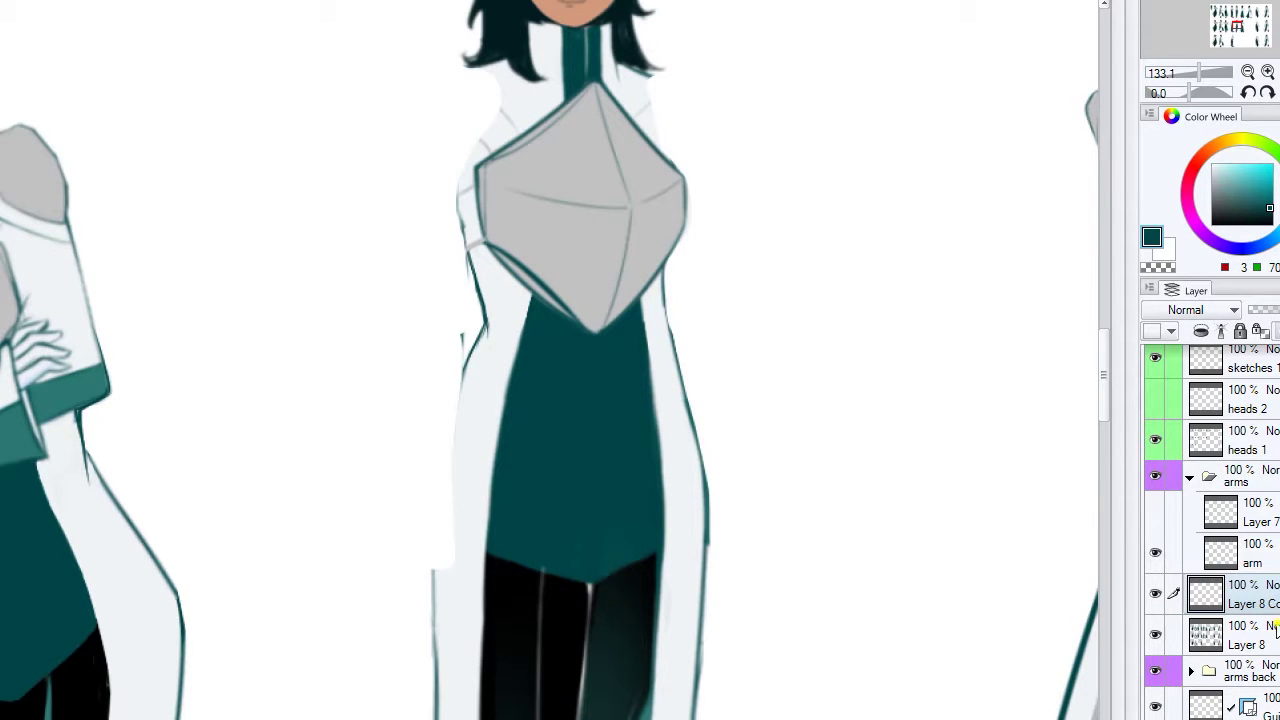
# - Repaint the coat's outer sides in off-white where the arms were removed and redraw their dark teal outlines
pyautogui.keyDown('alt'); pyautogui.click(467, 461); pyautogui.keyUp('alt')
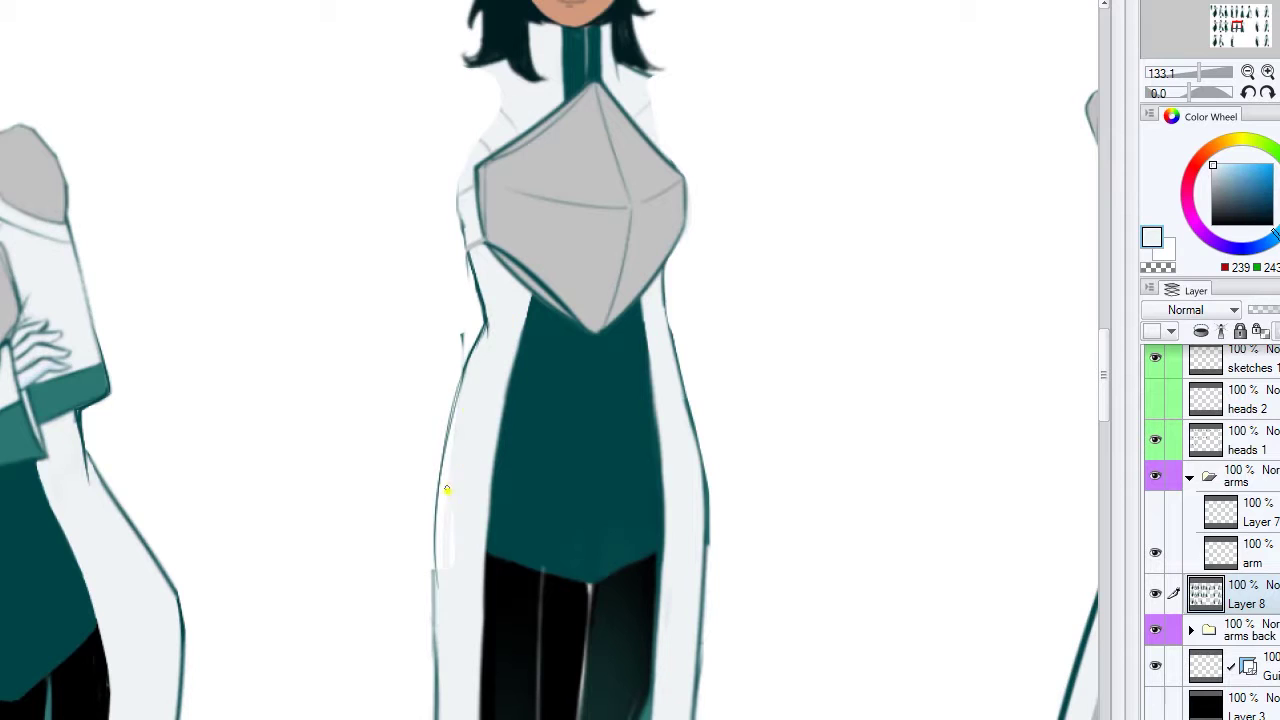
pyautogui.moveTo(447, 490); pyautogui.dragTo(463, 376)
pyautogui.keyDown('alt'); pyautogui.click(643, 103); pyautogui.keyUp('alt')
pyautogui.moveTo(435, 600); pyautogui.dragTo(463, 371)
pyautogui.moveTo(480, 325); pyautogui.dragTo(435, 615)
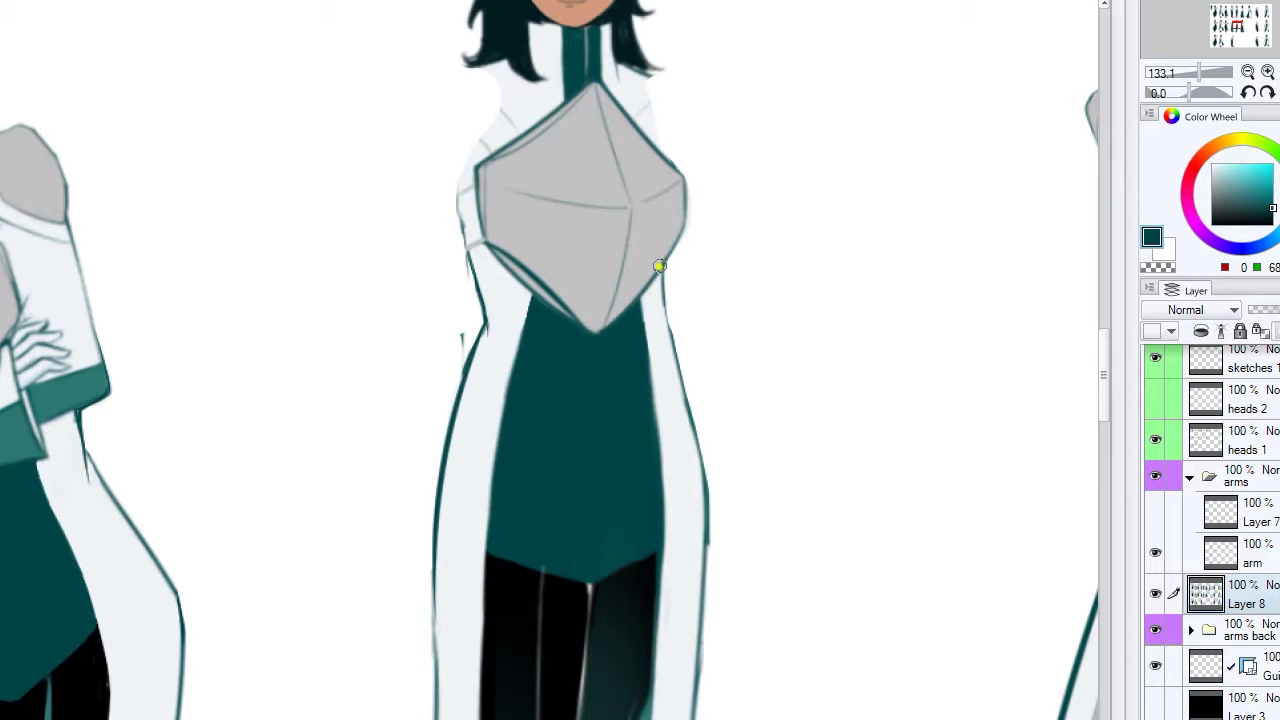
pyautogui.moveTo(657, 263); pyautogui.dragTo(689, 382)
pyautogui.moveTo(689, 382)
pyautogui.mouseDown()
pyautogui.moveTo(630, 247)
pyautogui.moveTo(683, 152)
pyautogui.moveTo(645, 474)
pyautogui.mouseUp()
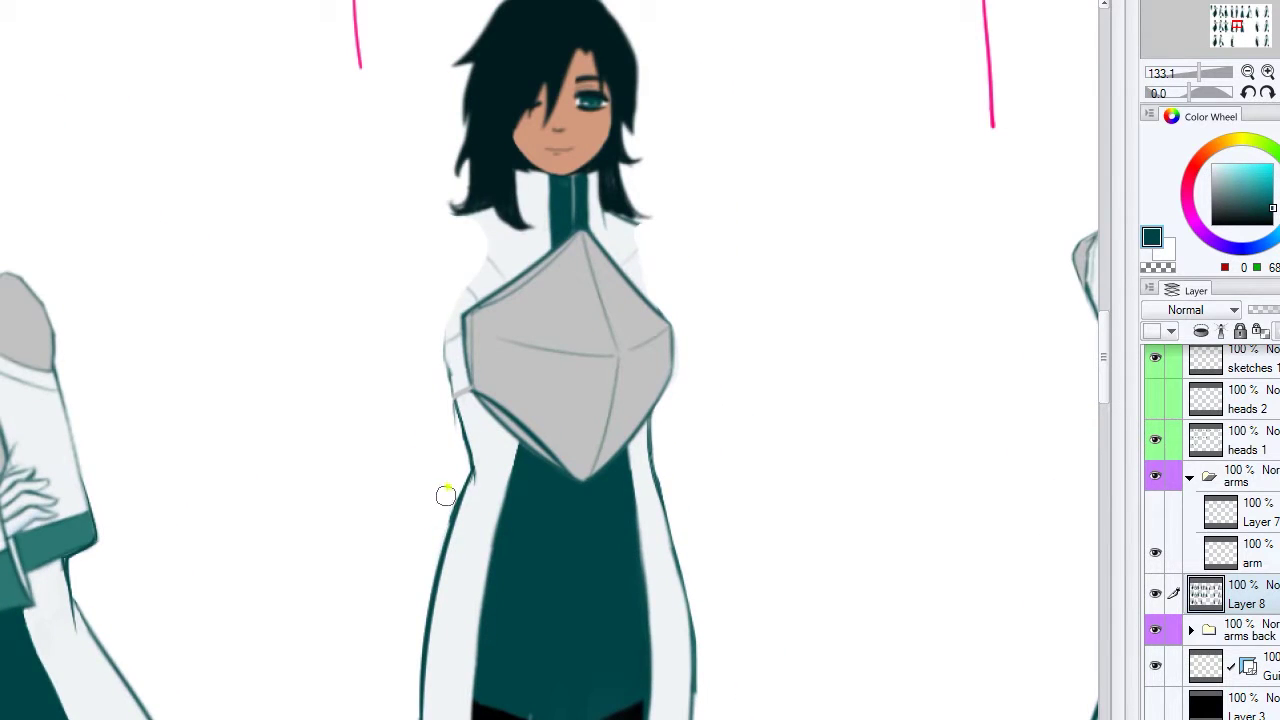
# - Show the "over all arm" folder and make its lower layer the active drawing layer
pyautogui.scroll(-2, 499, 210)
pyautogui.scroll(1, 629, 277)
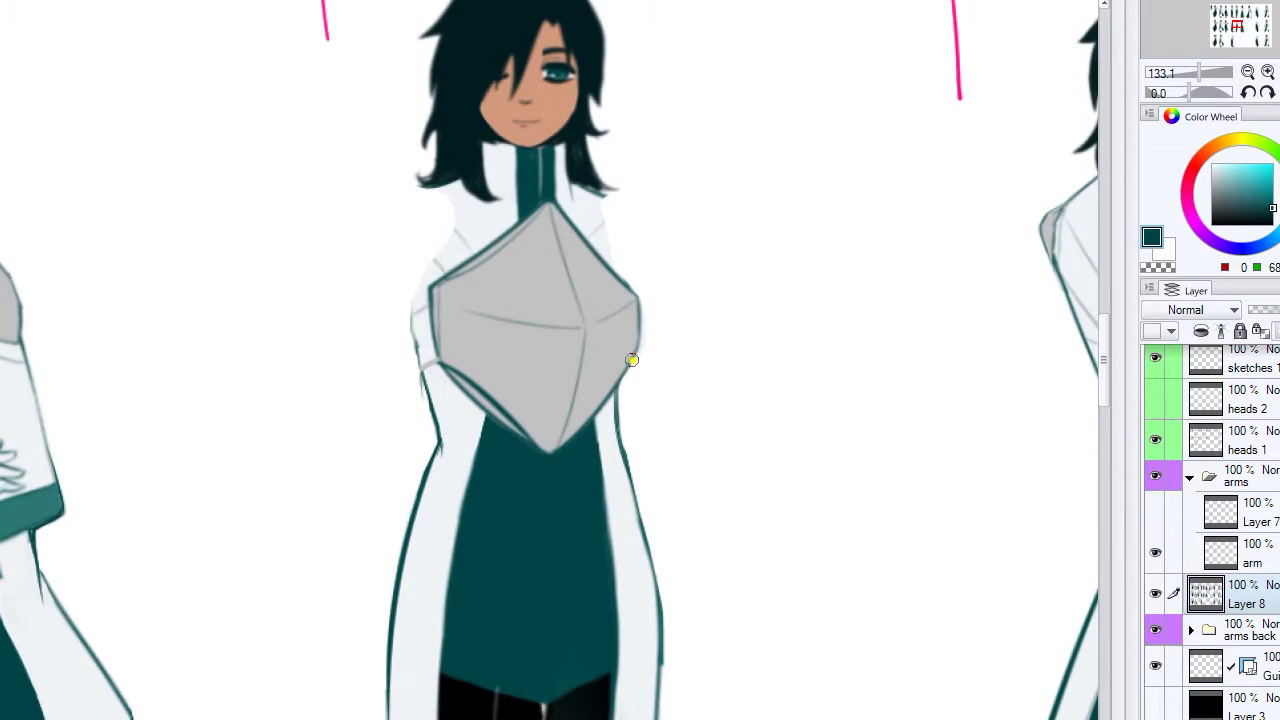
pyautogui.scroll(3, 626, 294)
pyautogui.hotkey('alt', ']')
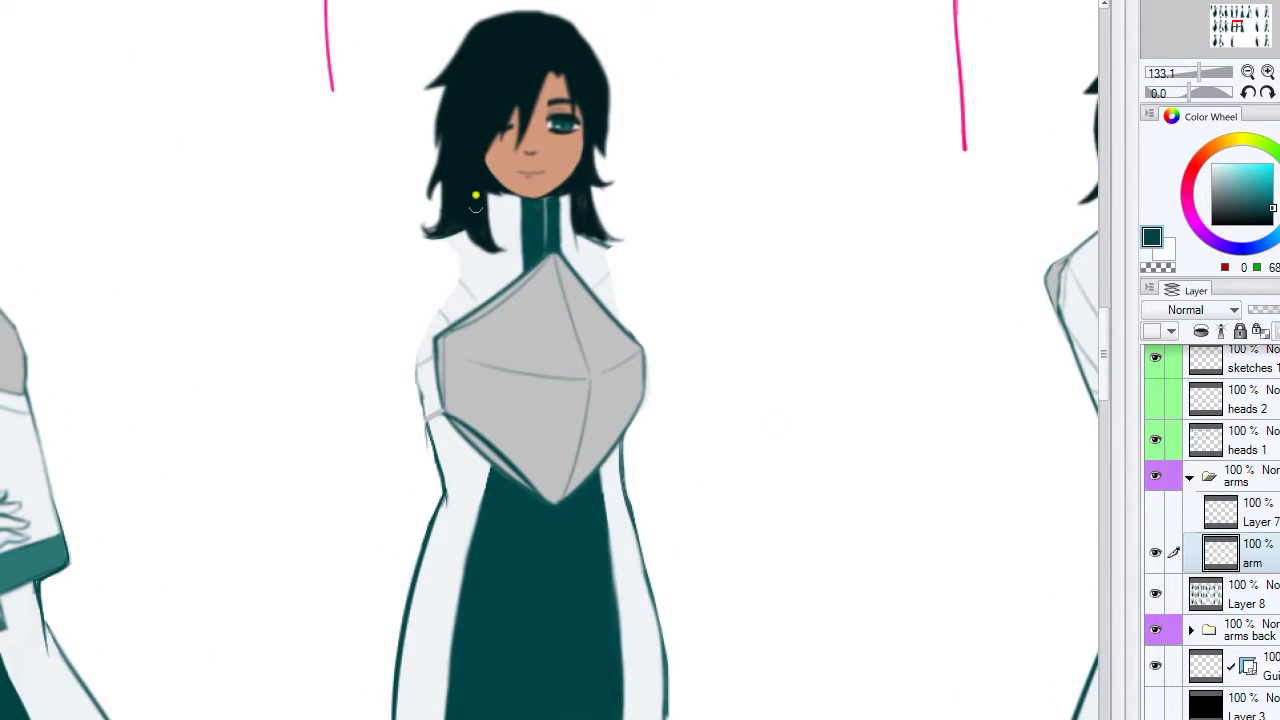
pyautogui.hotkey('alt', ']')
pyautogui.hotkey('alt', ']')
pyautogui.hotkey('alt', ']')
pyautogui.hotkey('alt', ']')
pyautogui.hotkey('alt', ']')
pyautogui.hotkey('alt', ']')
pyautogui.hotkey('alt', ']')
pyautogui.hotkey('alt', ']')
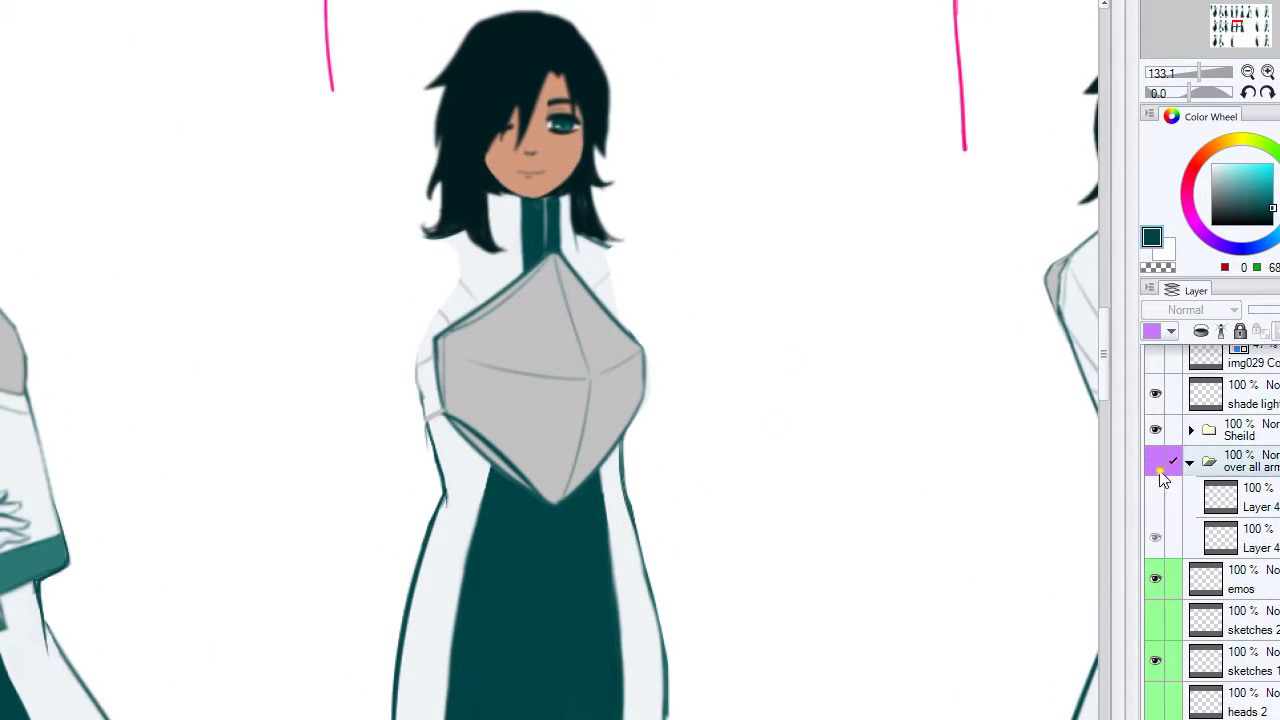
# - Draw a gloved hand resting at the chin, with a dark teal outline and off-white fill
pyautogui.press('x')
pyautogui.moveTo(538, 209)
pyautogui.mouseDown()
pyautogui.moveTo(514, 242)
pyautogui.moveTo(552, 193)
pyautogui.moveTo(548, 282)
pyautogui.mouseUp()
pyautogui.press('x')
pyautogui.press('x')
pyautogui.moveTo(528, 230); pyautogui.dragTo(534, 278)
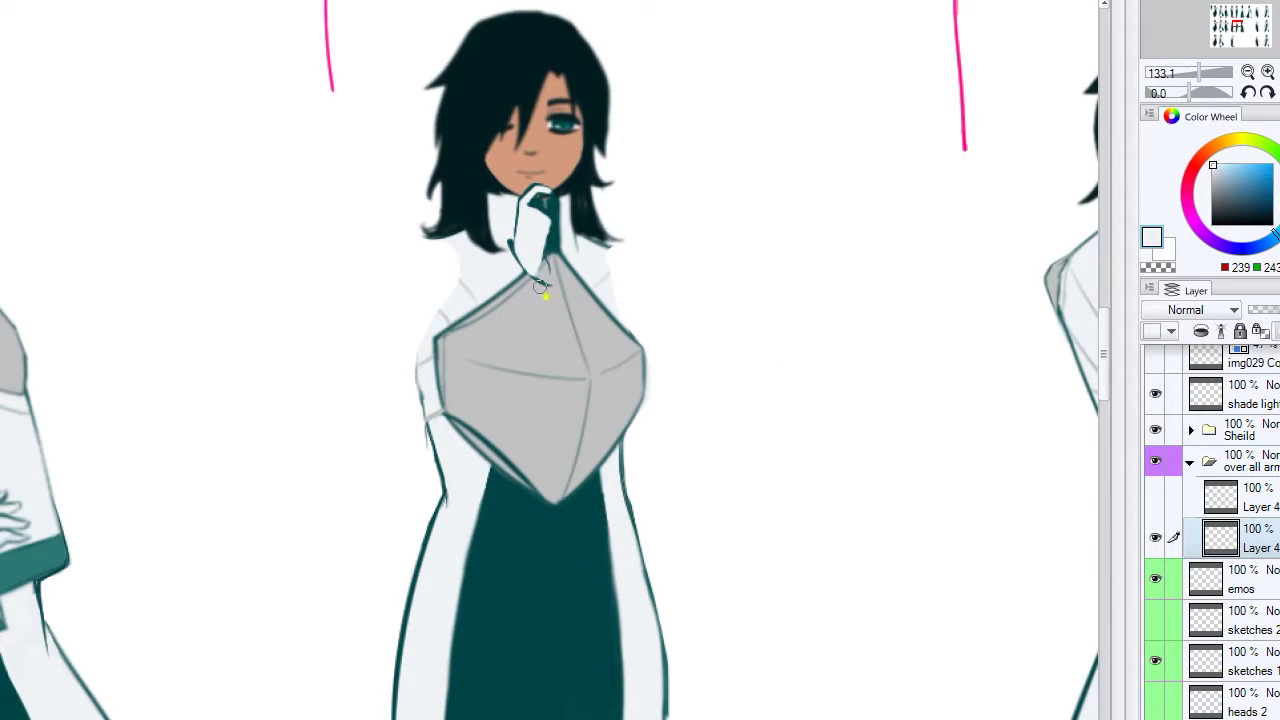
# - Sketch the raised arm in dark teal, from the shoulder down to a bent elbow and up to the chin hand
pyautogui.press('x')
pyautogui.moveTo(445, 244)
pyautogui.mouseDown()
pyautogui.moveTo(360, 262)
pyautogui.moveTo(378, 468)
pyautogui.mouseUp()
pyautogui.moveTo(372, 300); pyautogui.dragTo(470, 528)
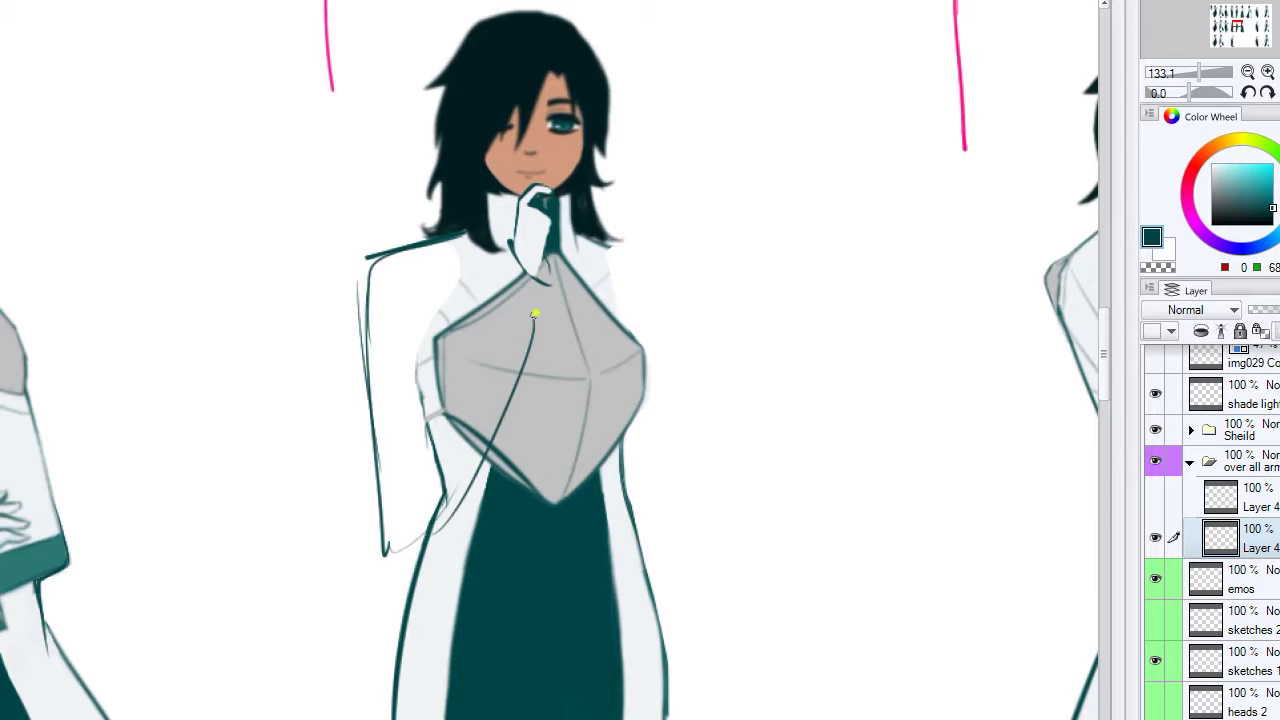
pyautogui.hotkey('ctrl', 'z')
pyautogui.hotkey('ctrl', 'z')
pyautogui.moveTo(372, 300); pyautogui.dragTo(470, 528)
pyautogui.moveTo(548, 370); pyautogui.dragTo(515, 480)
pyautogui.moveTo(512, 242)
pyautogui.mouseDown()
pyautogui.moveTo(515, 475)
pyautogui.moveTo(442, 464)
pyautogui.mouseUp()
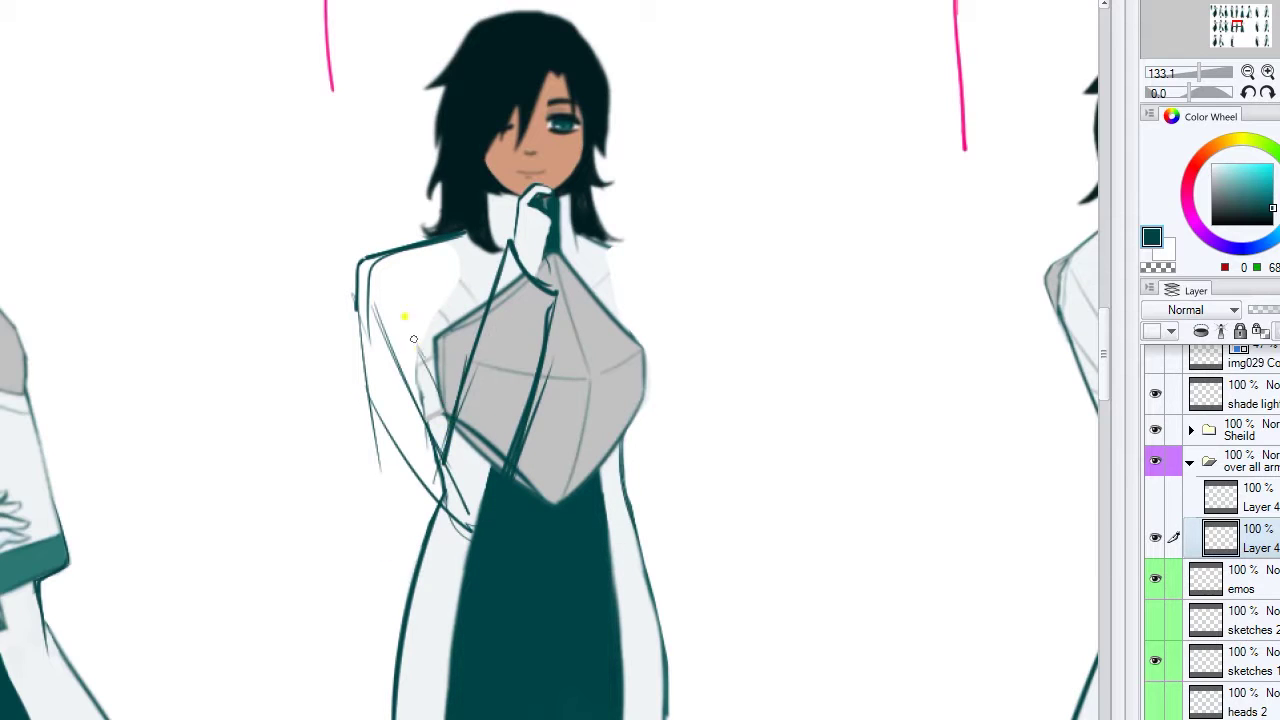
# - Strengthen the raised arm's upper sleeve lines and sketch the shoulder pad on it
pyautogui.moveTo(425, 310); pyautogui.dragTo(455, 425)
pyautogui.moveTo(358, 320); pyautogui.dragTo(438, 500)
pyautogui.moveTo(362, 340); pyautogui.dragTo(396, 342)
pyautogui.moveTo(425, 250); pyautogui.dragTo(408, 322)
pyautogui.moveTo(428, 246); pyautogui.dragTo(414, 282)
pyautogui.moveTo(398, 248); pyautogui.dragTo(353, 266)
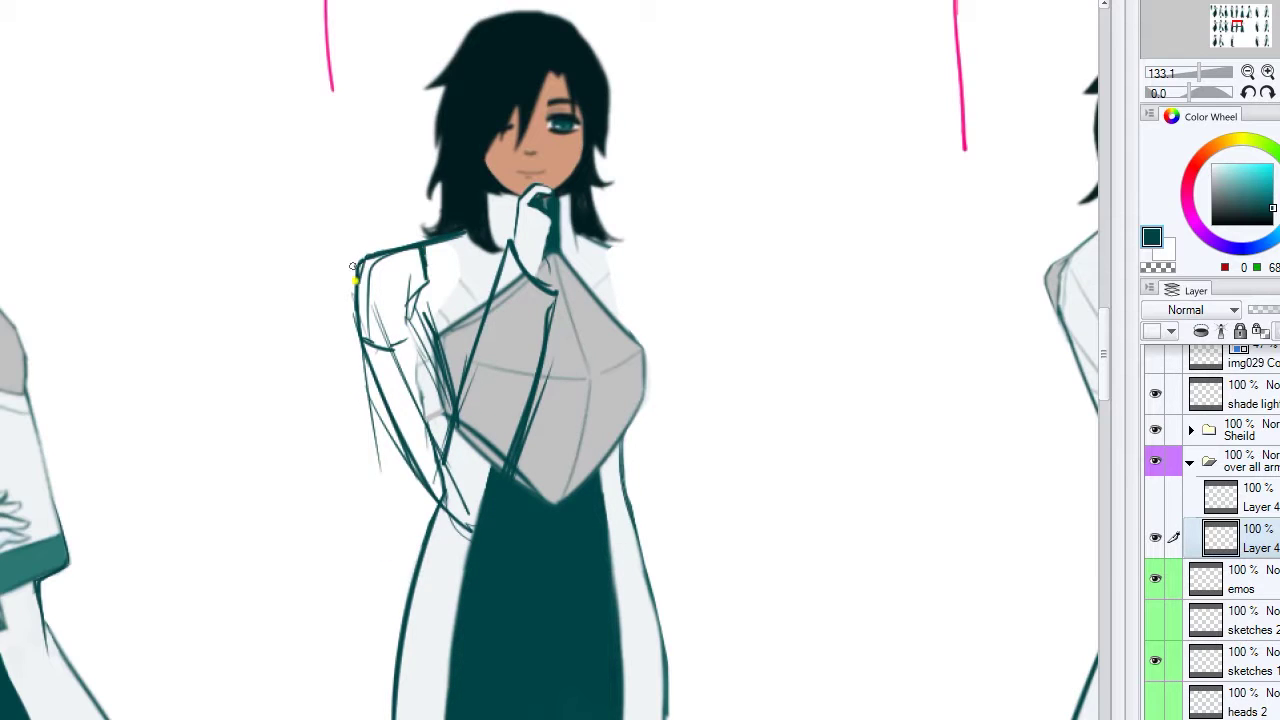
# - Refine the chin hand's edge and fill the raised arm's sleeve with the coat's off-white
pyautogui.keyDown('alt'); pyautogui.click(546, 228); pyautogui.keyUp('alt')
pyautogui.keyDown('alt'); pyautogui.click(555, 252); pyautogui.keyUp('alt')
pyautogui.keyDown('alt'); pyautogui.click(558, 233); pyautogui.keyUp('alt')
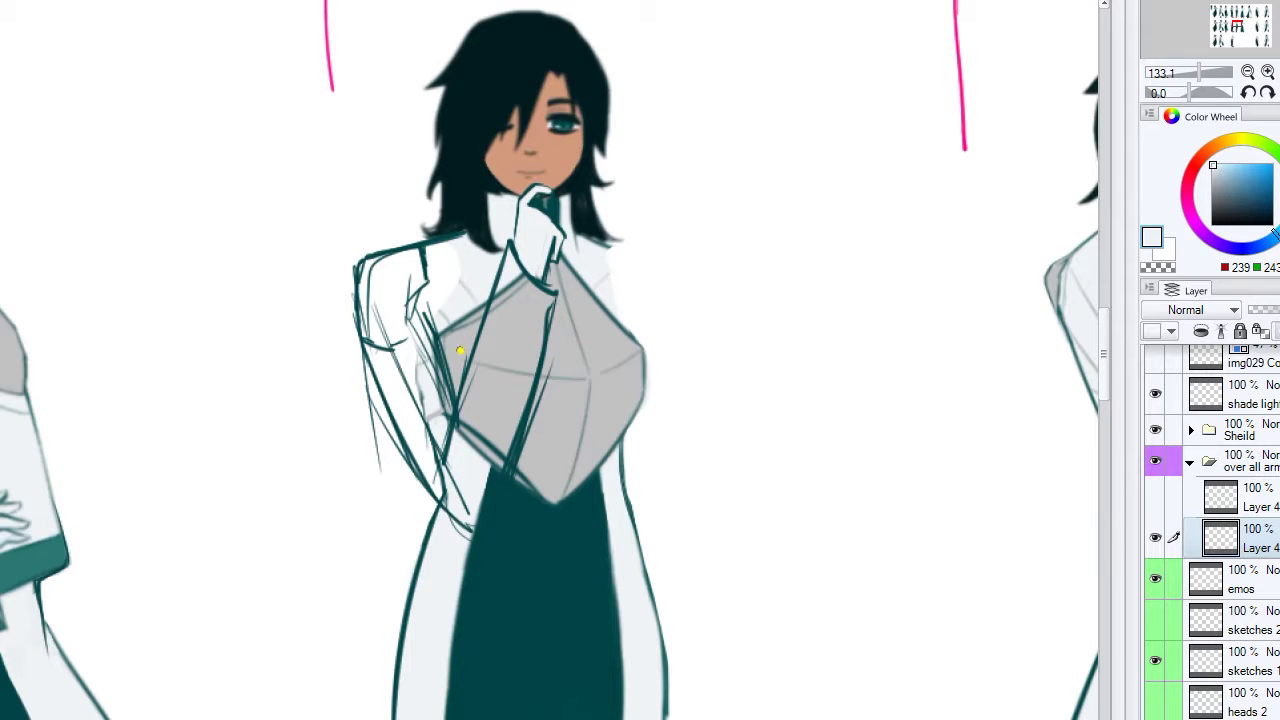
pyautogui.moveTo(366, 360); pyautogui.dragTo(400, 470)
pyautogui.moveTo(424, 296)
pyautogui.mouseDown()
pyautogui.moveTo(486, 340)
pyautogui.moveTo(547, 304)
pyautogui.moveTo(481, 520)
pyautogui.moveTo(408, 440)
pyautogui.moveTo(416, 322)
pyautogui.mouseUp()
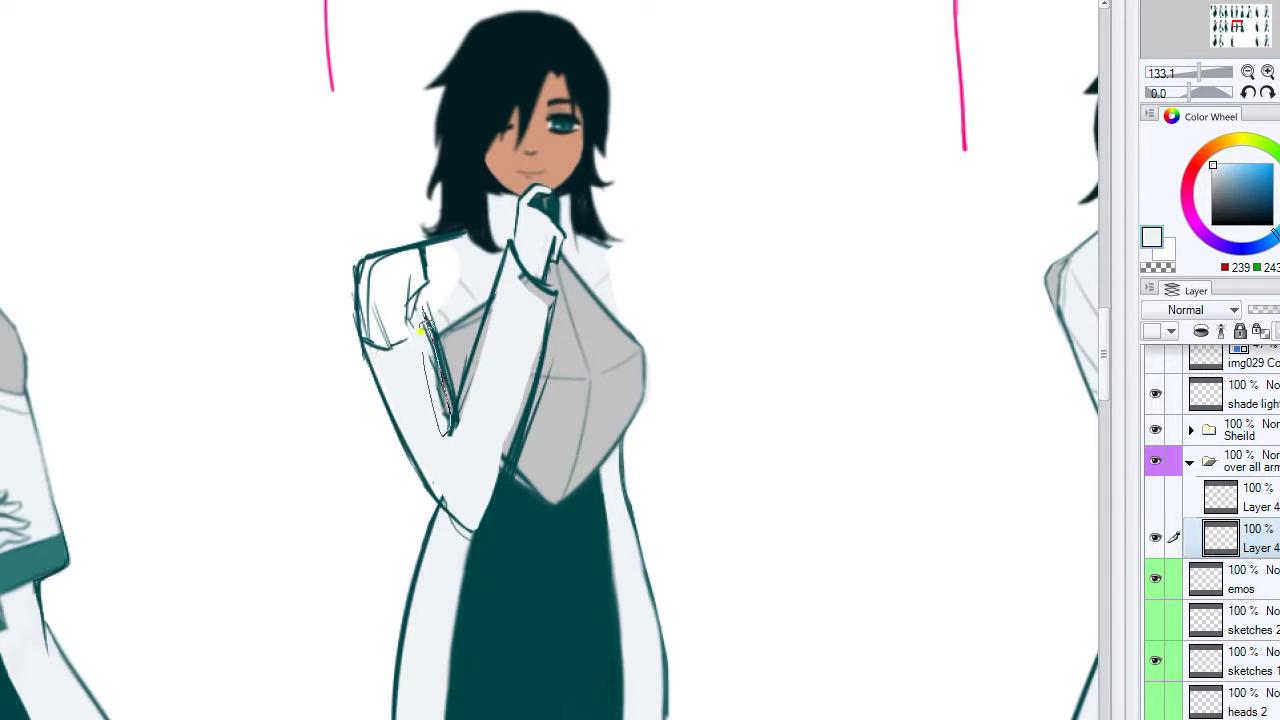
pyautogui.moveTo(440, 400); pyautogui.dragTo(372, 372)
# - Sketch the second arm's shoulder pad, upper sleeve and elbow in dark teal
pyautogui.keyDown('alt'); pyautogui.click(497, 589); pyautogui.keyUp('alt')
pyautogui.moveTo(556, 226)
pyautogui.mouseDown()
pyautogui.moveTo(577, 508)
pyautogui.moveTo(540, 516)
pyautogui.mouseUp()
pyautogui.moveTo(533, 216); pyautogui.dragTo(561, 236)
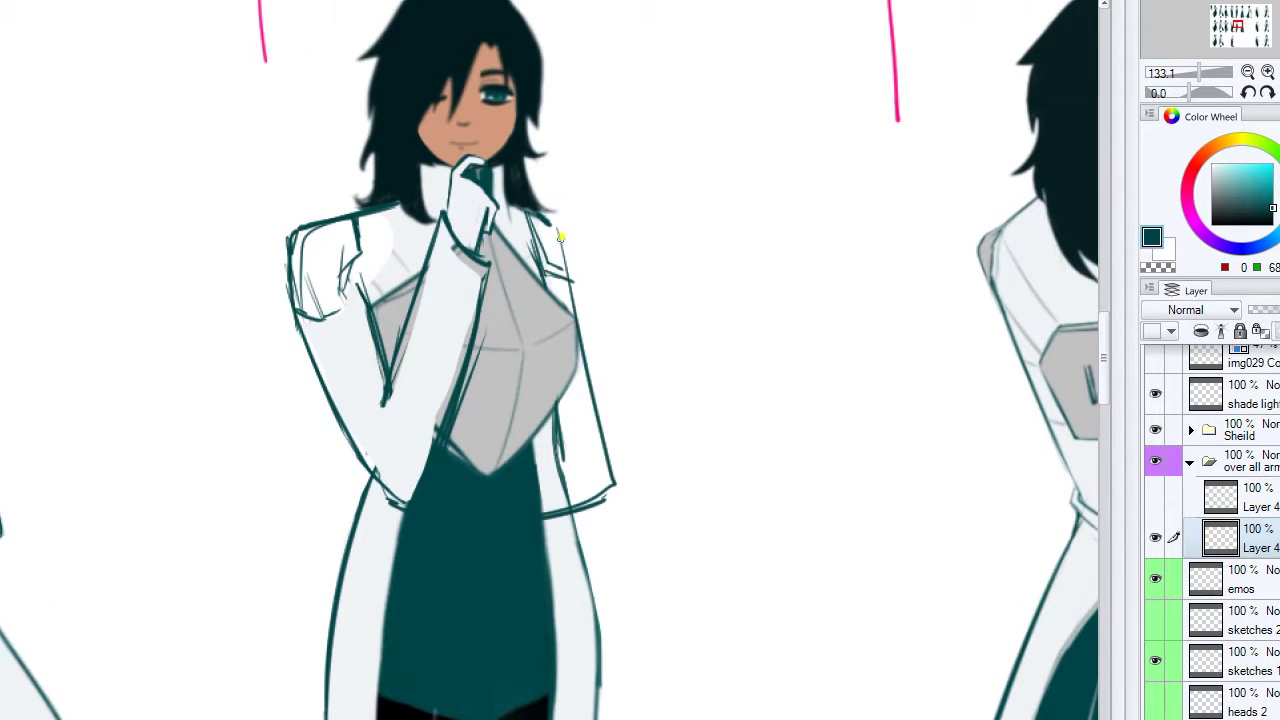
# - Paint the second forearm across the waist in off-white and outline it and its hand in dark teal
pyautogui.keyDown('alt'); pyautogui.click(558, 515); pyautogui.keyUp('alt')
pyautogui.moveTo(440, 472); pyautogui.dragTo(571, 491)
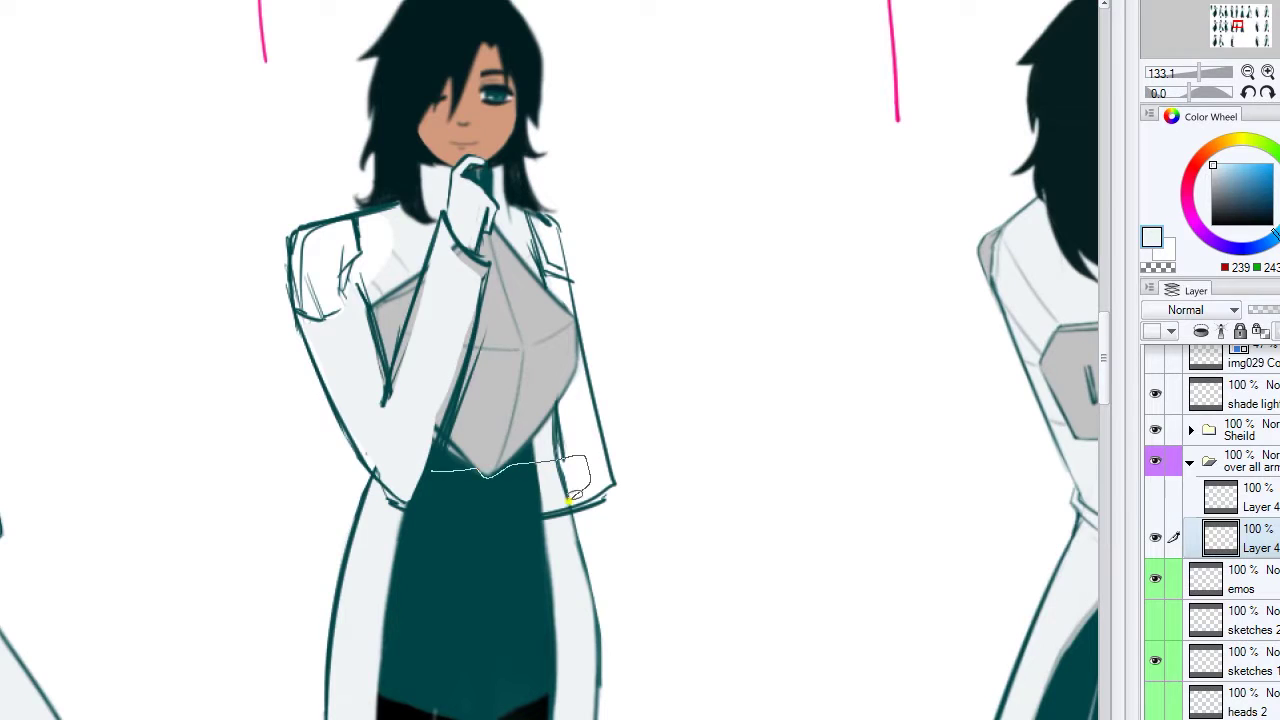
pyautogui.moveTo(430, 495); pyautogui.dragTo(585, 500)
pyautogui.moveTo(385, 481); pyautogui.dragTo(355, 455)
pyautogui.keyDown('alt'); pyautogui.click(410, 515); pyautogui.keyUp('alt')
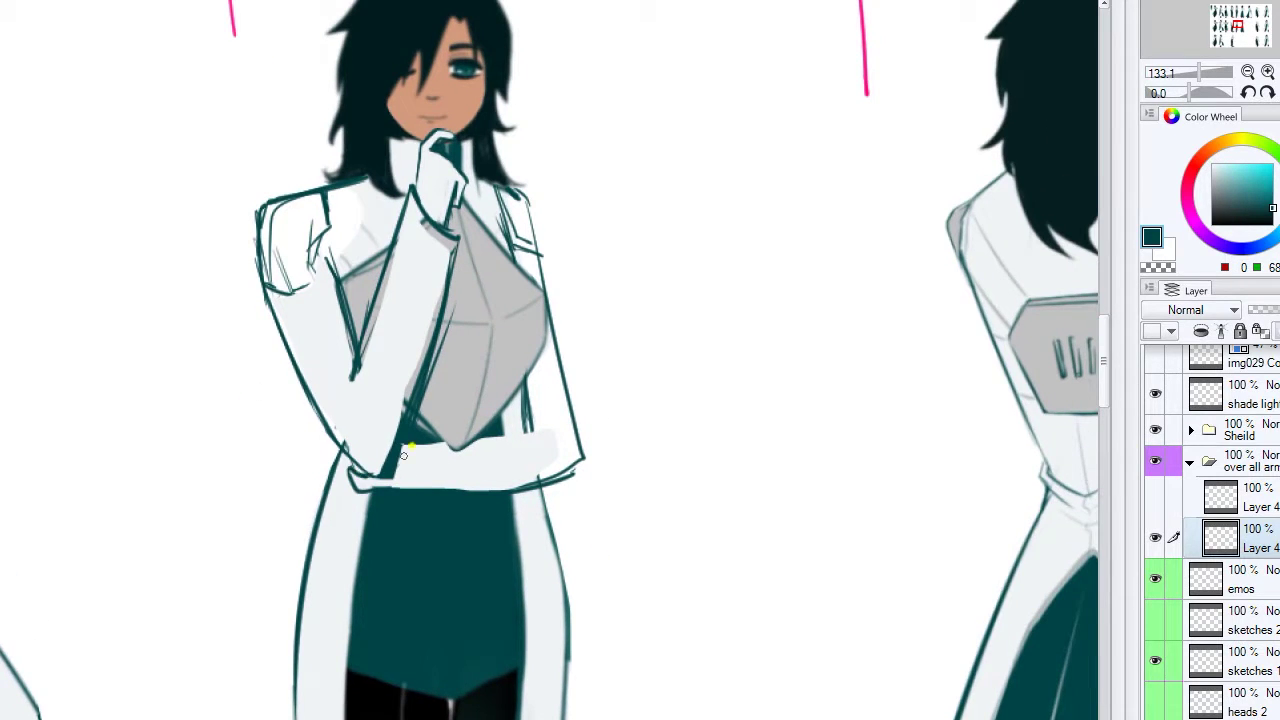
# - Fill the gaps around the chest and shoulders with off-white and redraw the second arm's shoulder pad lines
pyautogui.keyDown('alt'); pyautogui.click(328, 252); pyautogui.keyUp('alt')
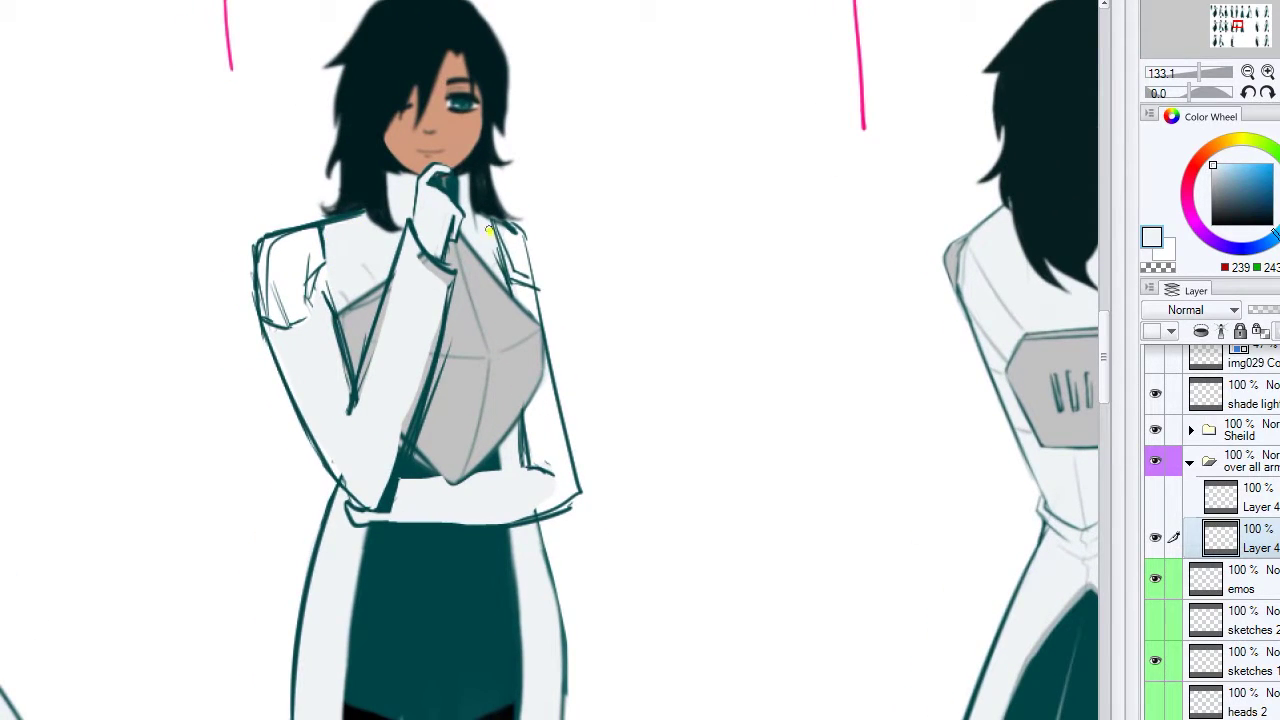
pyautogui.moveTo(489, 230)
pyautogui.mouseDown()
pyautogui.moveTo(529, 305)
pyautogui.moveTo(507, 231)
pyautogui.mouseUp()
pyautogui.keyDown('alt'); pyautogui.click(445, 632); pyautogui.keyUp('alt')
pyautogui.moveTo(530, 286); pyautogui.dragTo(501, 230)
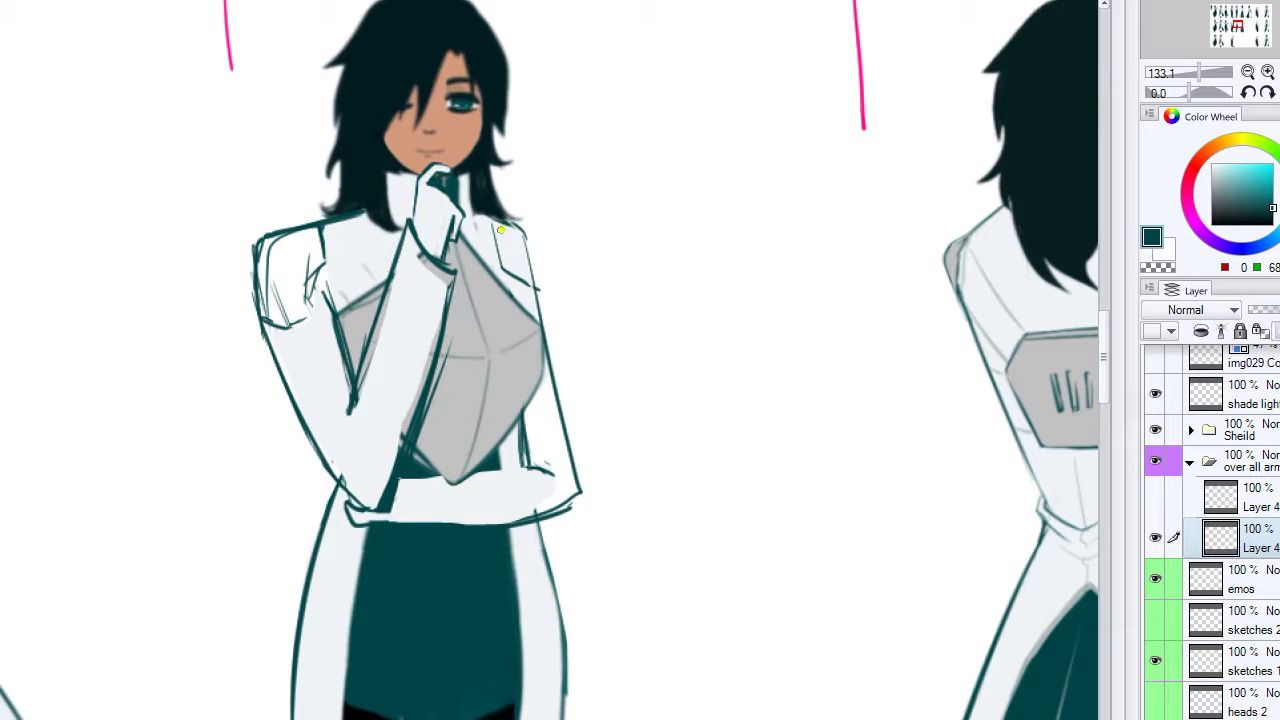
# - Paint over stray lines at the folded arm's elbow with off-white and reshape the elbow's contour
pyautogui.keyDown('alt'); pyautogui.click(532, 580); pyautogui.keyUp('alt')
pyautogui.moveTo(544, 465); pyautogui.dragTo(500, 463)
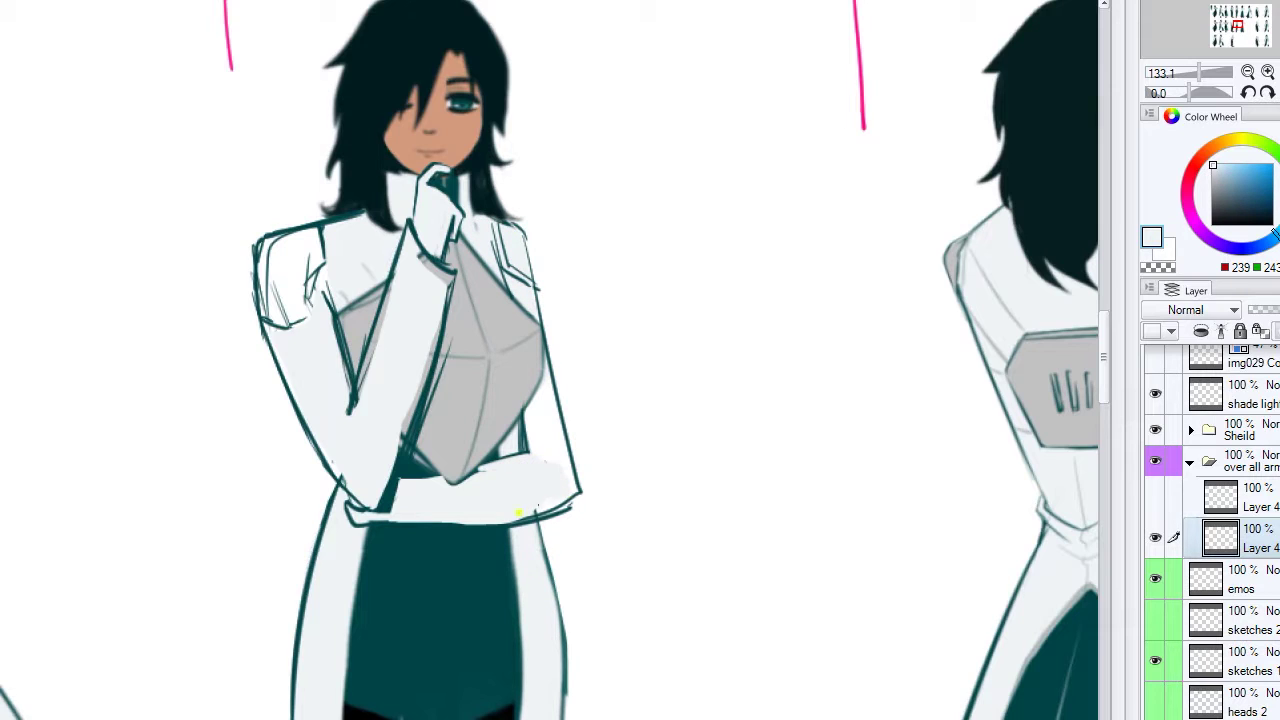
pyautogui.moveTo(518, 512)
pyautogui.mouseDown()
pyautogui.moveTo(533, 404)
pyautogui.moveTo(572, 483)
pyautogui.moveTo(551, 506)
pyautogui.moveTo(592, 515)
pyautogui.moveTo(585, 480)
pyautogui.mouseUp()
pyautogui.keyDown('alt'); pyautogui.click(530, 440); pyautogui.keyUp('alt')
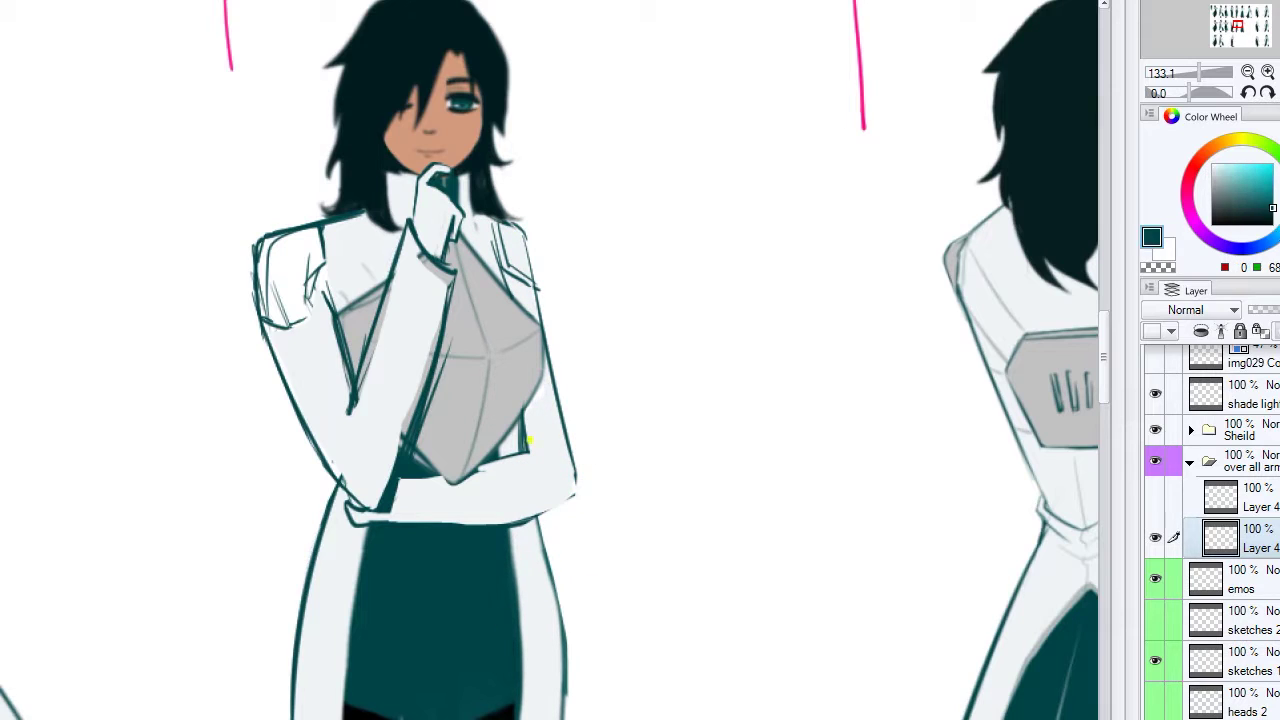
# - Draw the folded arm's cuff line and clean up the outlines of the raised forearm
pyautogui.keyDown('alt'); pyautogui.click(398, 503); pyautogui.keyUp('alt')
pyautogui.moveTo(402, 524)
pyautogui.mouseDown()
pyautogui.moveTo(354, 522)
pyautogui.moveTo(435, 248)
pyautogui.moveTo(360, 400)
pyautogui.mouseUp()
pyautogui.moveTo(405, 245); pyautogui.dragTo(368, 358)
pyautogui.keyDown('alt'); pyautogui.click(405, 225); pyautogui.keyUp('alt')
pyautogui.moveTo(408, 218); pyautogui.dragTo(366, 348)
pyautogui.moveTo(456, 256); pyautogui.dragTo(424, 420)
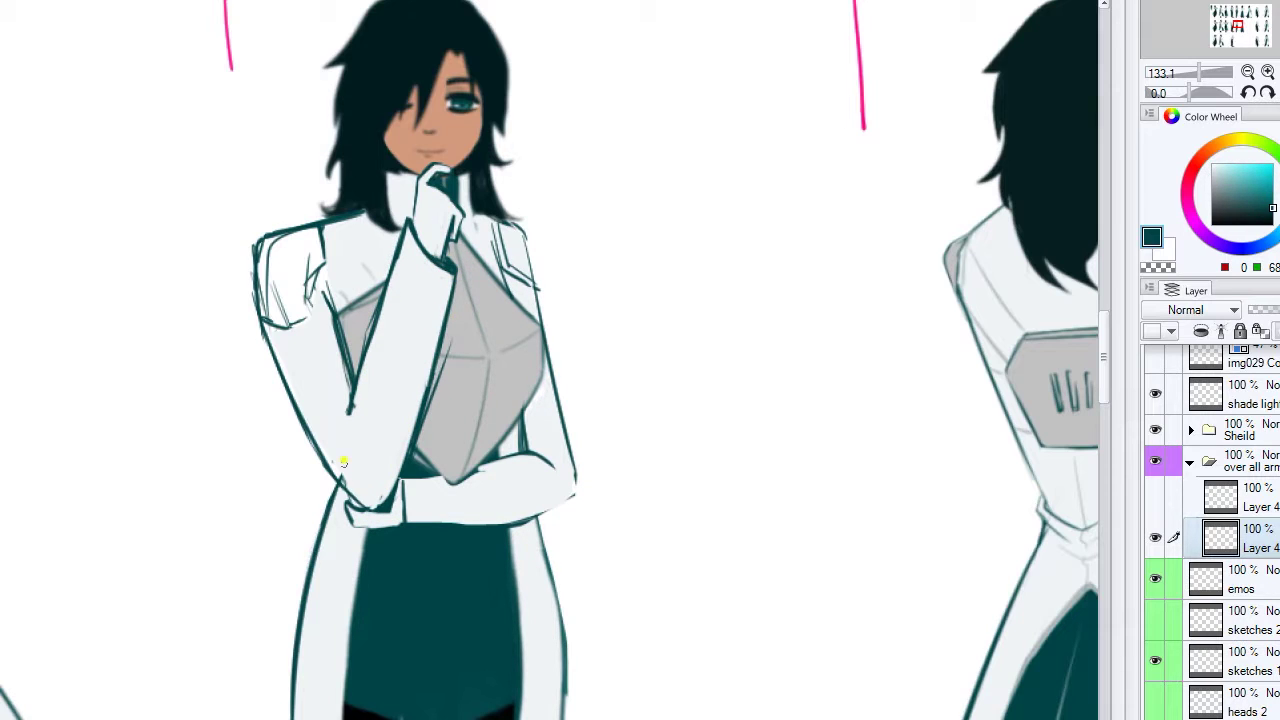
# - Flip the canvas view horizontally and retouch the folded arm's elbow outline and the sleeve edge beside the chest plate
pyautogui.keyDown('alt'); pyautogui.click(342, 462); pyautogui.keyUp('alt')
pyautogui.moveTo(416, 146); pyautogui.dragTo(426, 134)
pyautogui.press('h')
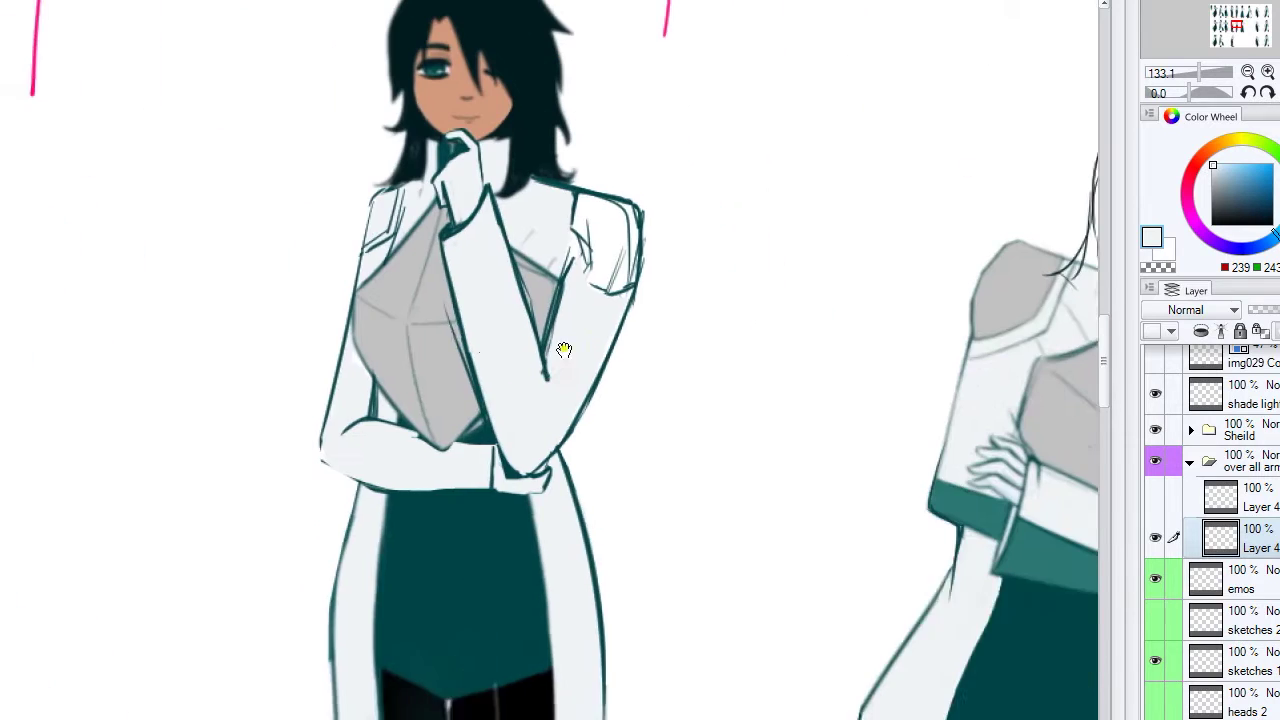
pyautogui.moveTo(563, 349); pyautogui.dragTo(568, 417)
pyautogui.moveTo(593, 293); pyautogui.dragTo(622, 393)
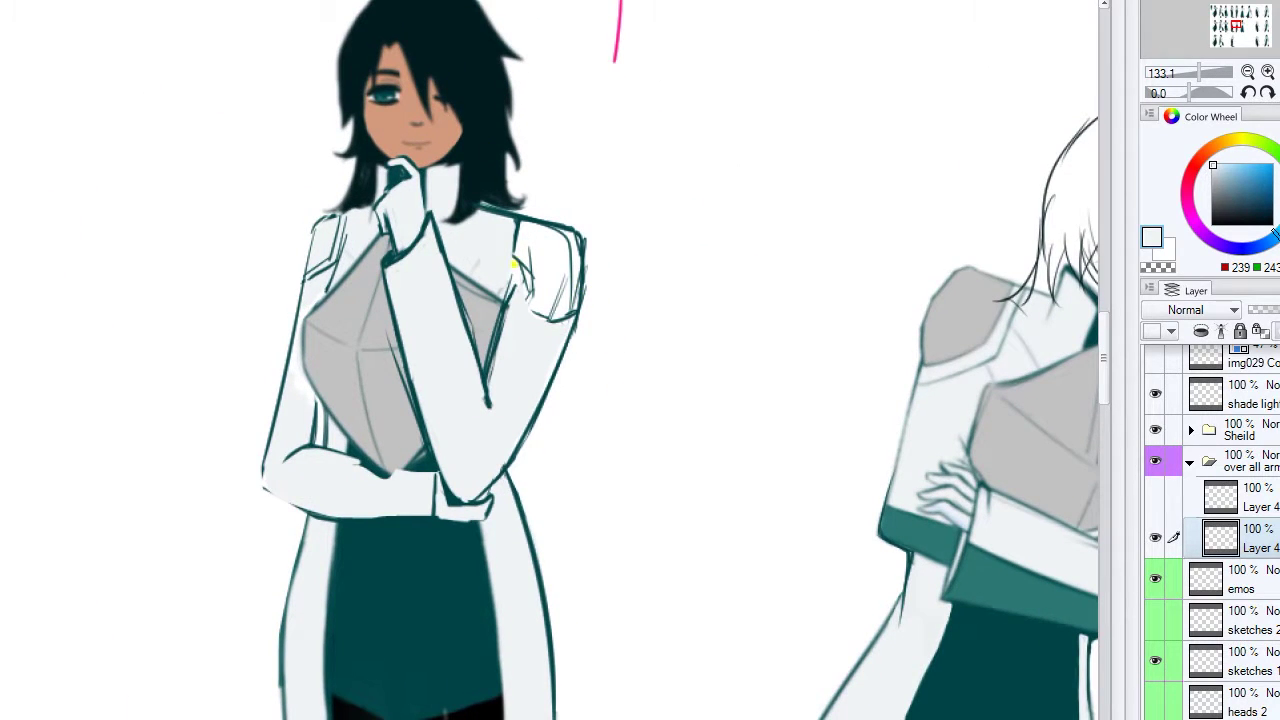
pyautogui.moveTo(314, 404); pyautogui.dragTo(306, 386)
pyautogui.keyDown('alt'); pyautogui.click(448, 581); pyautogui.keyUp('alt')
pyautogui.moveTo(272, 490); pyautogui.dragTo(306, 514)
pyautogui.keyDown('alt'); pyautogui.click(370, 470); pyautogui.keyUp('alt')
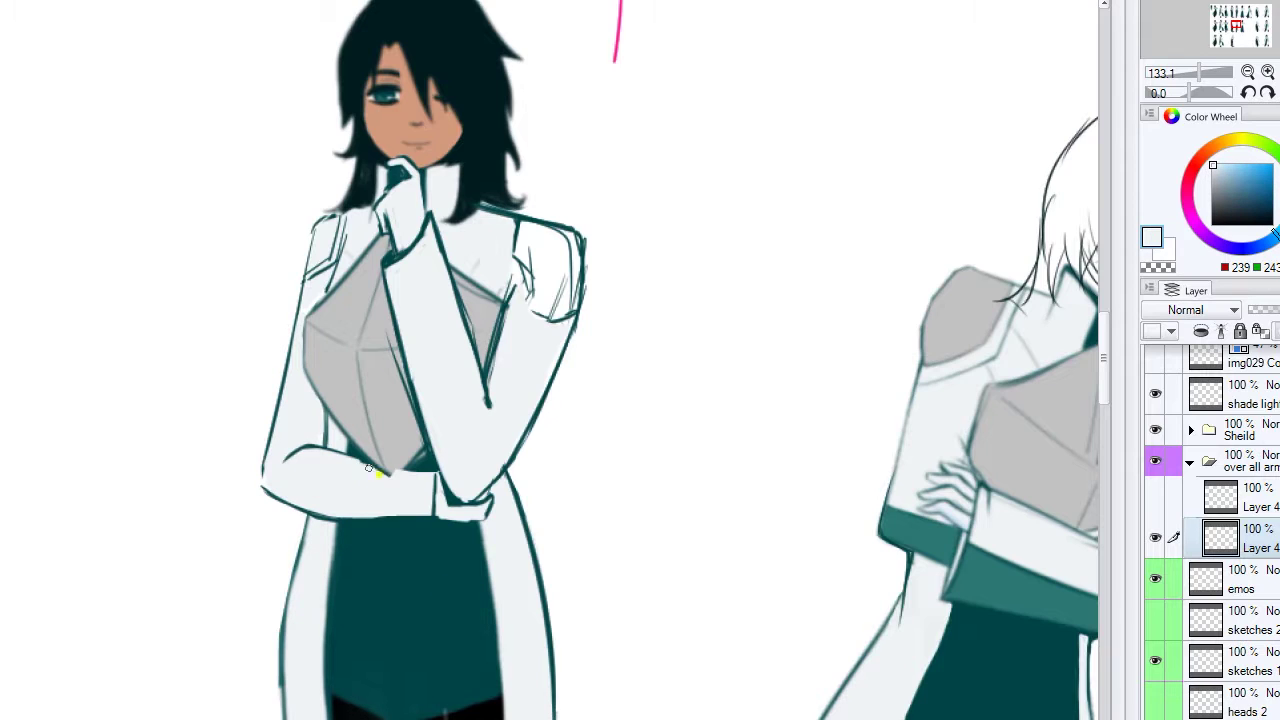
pyautogui.keyDown('alt'); pyautogui.click(375, 432); pyautogui.keyUp('alt')
pyautogui.moveTo(332, 446); pyautogui.dragTo(321, 410)
# - Draw the folded arm's fingers under the raised elbow and redraw the forearm's upper outline in dark teal
pyautogui.keyDown('alt'); pyautogui.click(453, 538); pyautogui.keyUp('alt')
pyautogui.moveTo(440, 475); pyautogui.dragTo(476, 502)
pyautogui.keyDown('alt'); pyautogui.click(457, 484); pyautogui.keyUp('alt')
pyautogui.keyDown('alt'); pyautogui.click(478, 500); pyautogui.keyUp('alt')
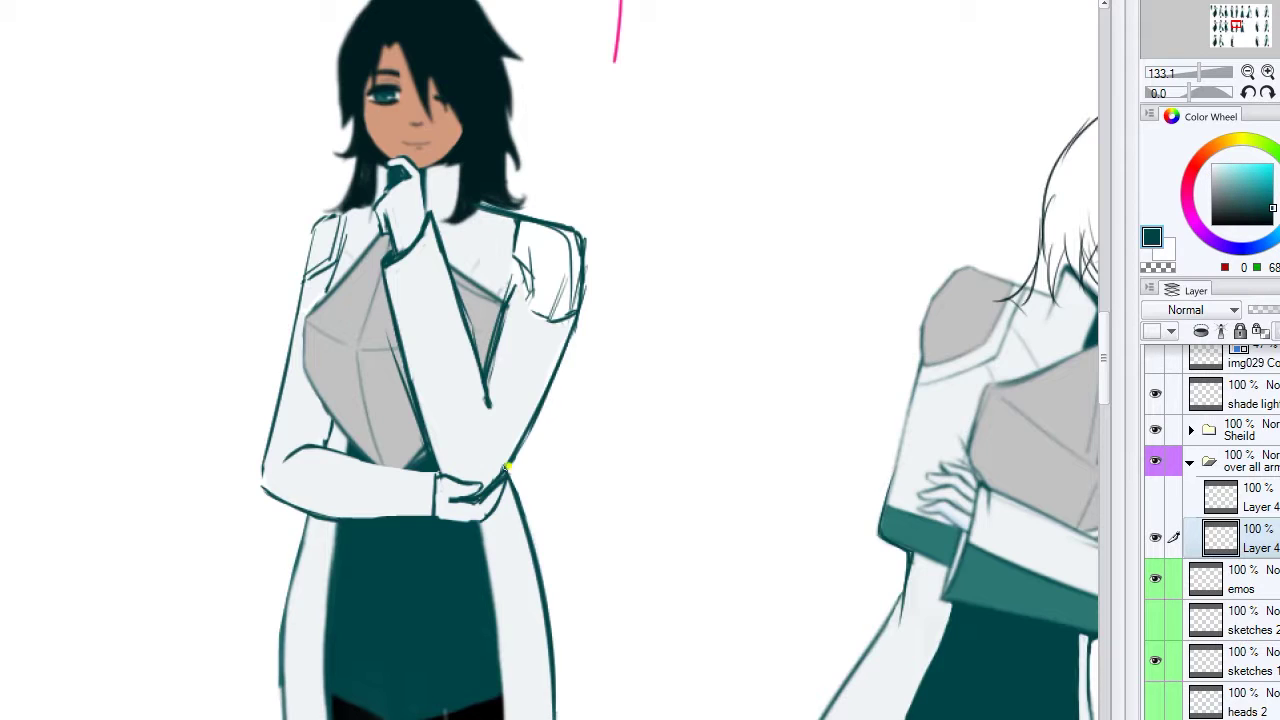
pyautogui.moveTo(316, 452); pyautogui.dragTo(438, 470)
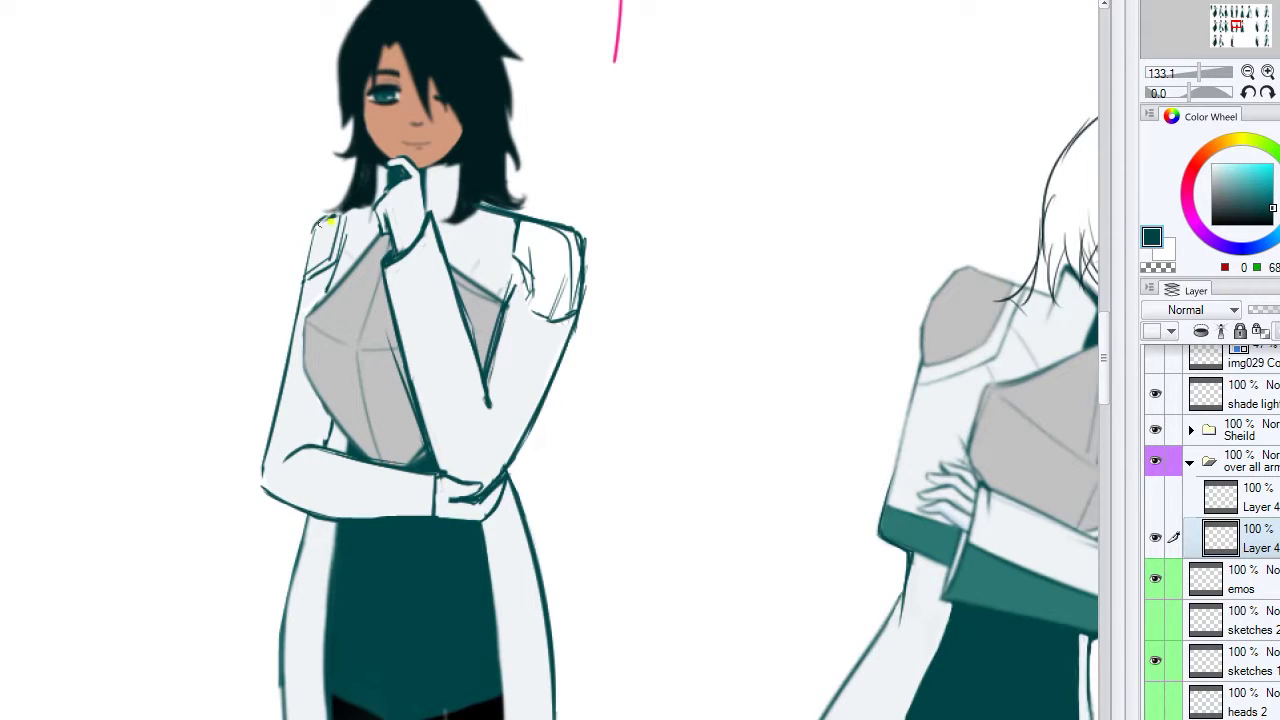
# - Fill the raised arm's shoulder pad with the armour grey and redraw its dark teal outline
pyautogui.keyDown('alt'); pyautogui.click(1005, 462); pyautogui.keyUp('alt')
pyautogui.moveTo(520, 228)
pyautogui.mouseDown()
pyautogui.moveTo(532, 305)
pyautogui.moveTo(568, 245)
pyautogui.moveTo(530, 223)
pyautogui.moveTo(538, 241)
pyautogui.moveTo(577, 240)
pyautogui.moveTo(522, 302)
pyautogui.moveTo(559, 326)
pyautogui.moveTo(516, 265)
pyautogui.moveTo(568, 322)
pyautogui.mouseUp()
pyautogui.keyDown('alt'); pyautogui.click(521, 302); pyautogui.keyUp('alt')
pyautogui.keyDown('alt'); pyautogui.click(516, 265); pyautogui.keyUp('alt')
pyautogui.moveTo(586, 246); pyautogui.dragTo(540, 412)
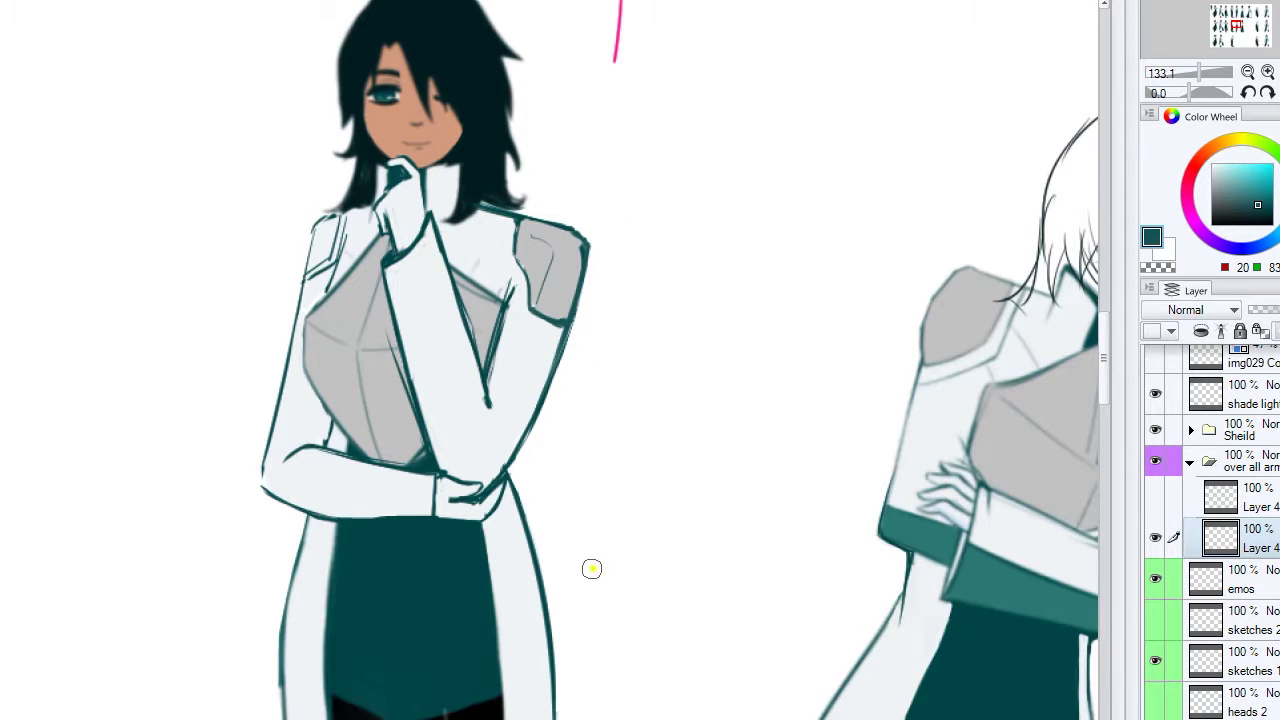
# - Touch up the raised forearm's inner edge in the coat white and the chest plate beside it in the armour grey
pyautogui.keyDown('alt'); pyautogui.click(494, 368); pyautogui.keyUp('alt')
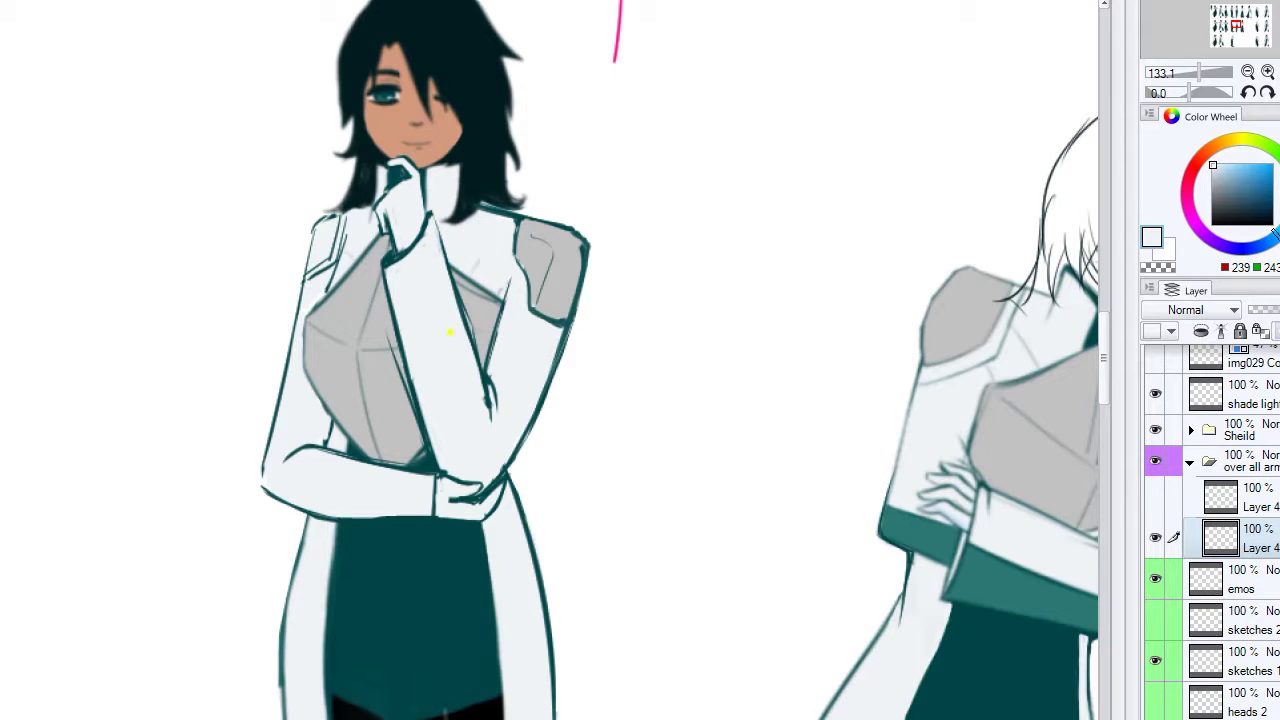
pyautogui.keyDown('alt'); pyautogui.click(481, 290); pyautogui.keyUp('alt')
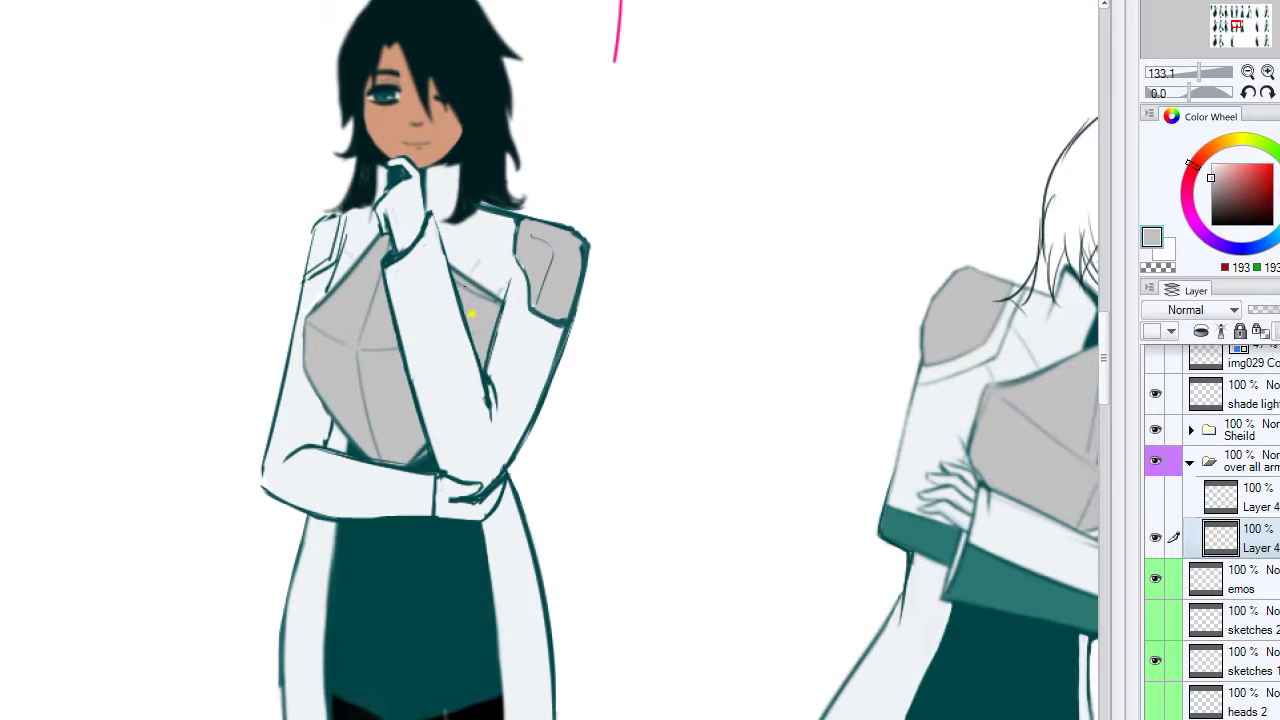
pyautogui.scroll(-3, 575, 349)
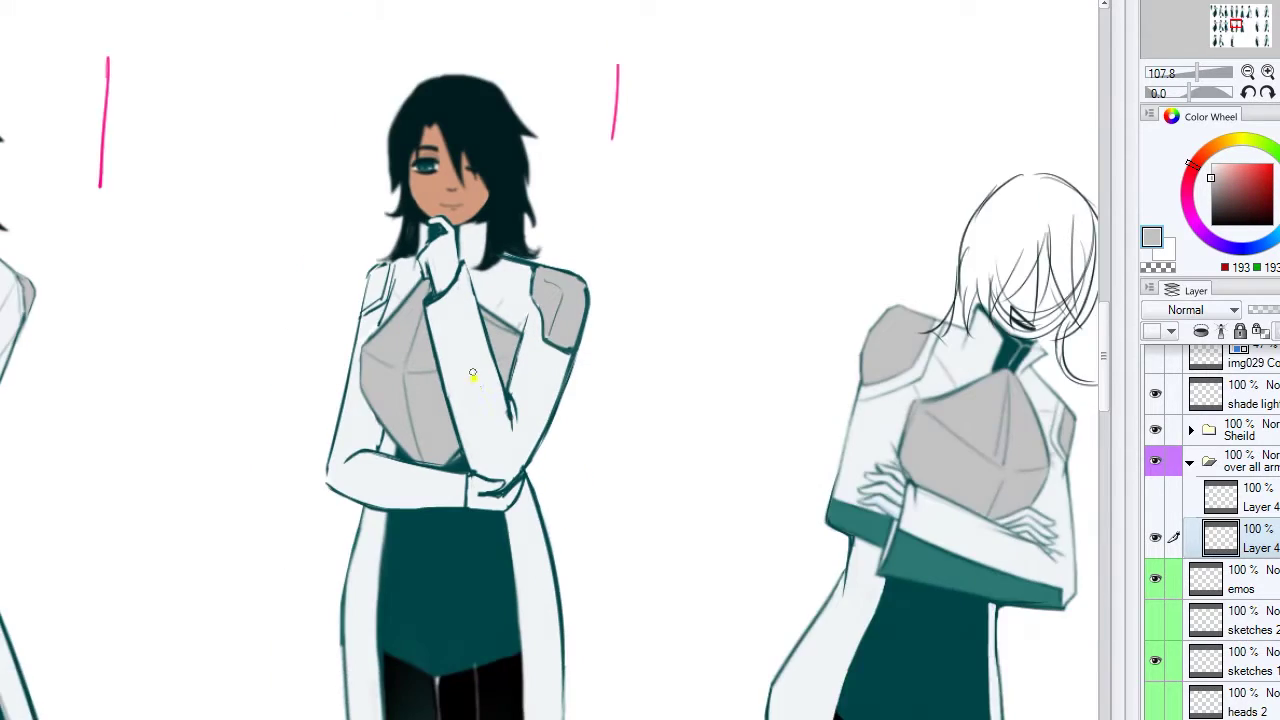
pyautogui.scroll(1, 557, 359)
pyautogui.scroll(4, 536, 393)
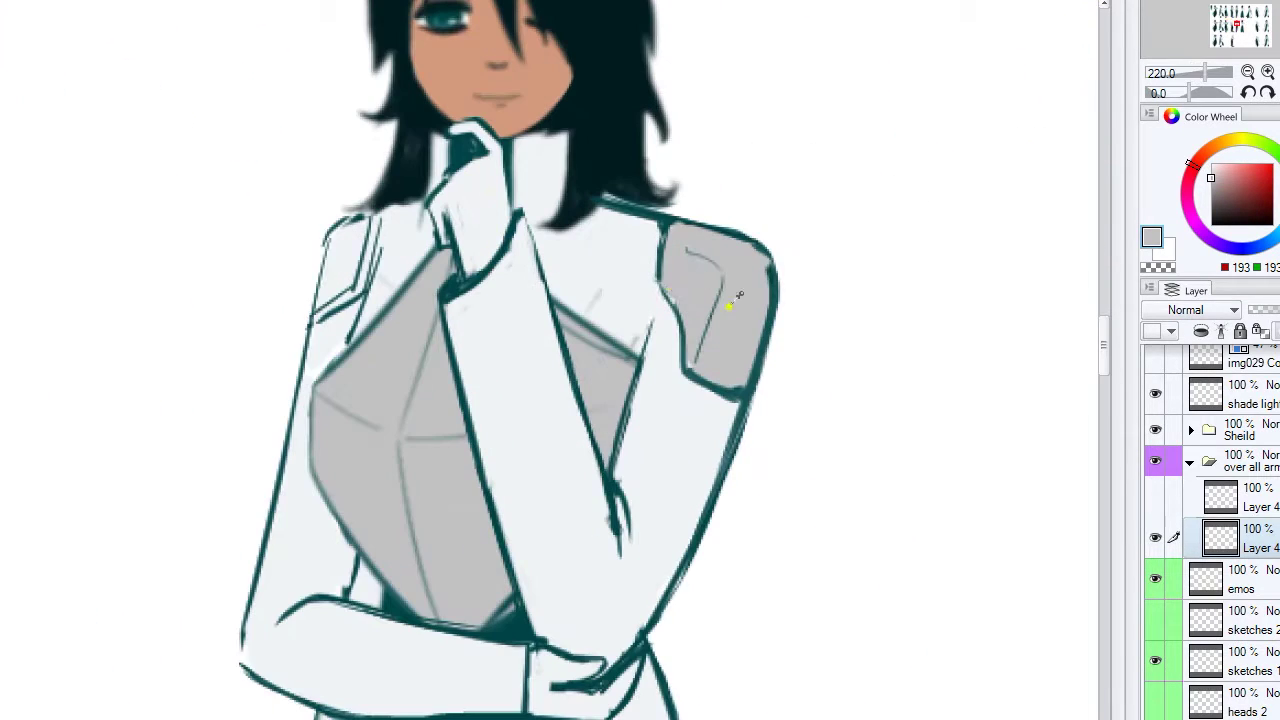
# - Show the black backdrop layer and fill the transparent gaps in the shoulders and folded arm's sleeve with coat white
pyautogui.scroll(-5, 1210, 530)
pyautogui.click(1155, 676)
pyautogui.keyDown('alt'); pyautogui.click(640, 300); pyautogui.keyUp('alt')
pyautogui.moveTo(648, 325)
pyautogui.mouseDown()
pyautogui.moveTo(630, 240)
pyautogui.moveTo(643, 222)
pyautogui.mouseUp()
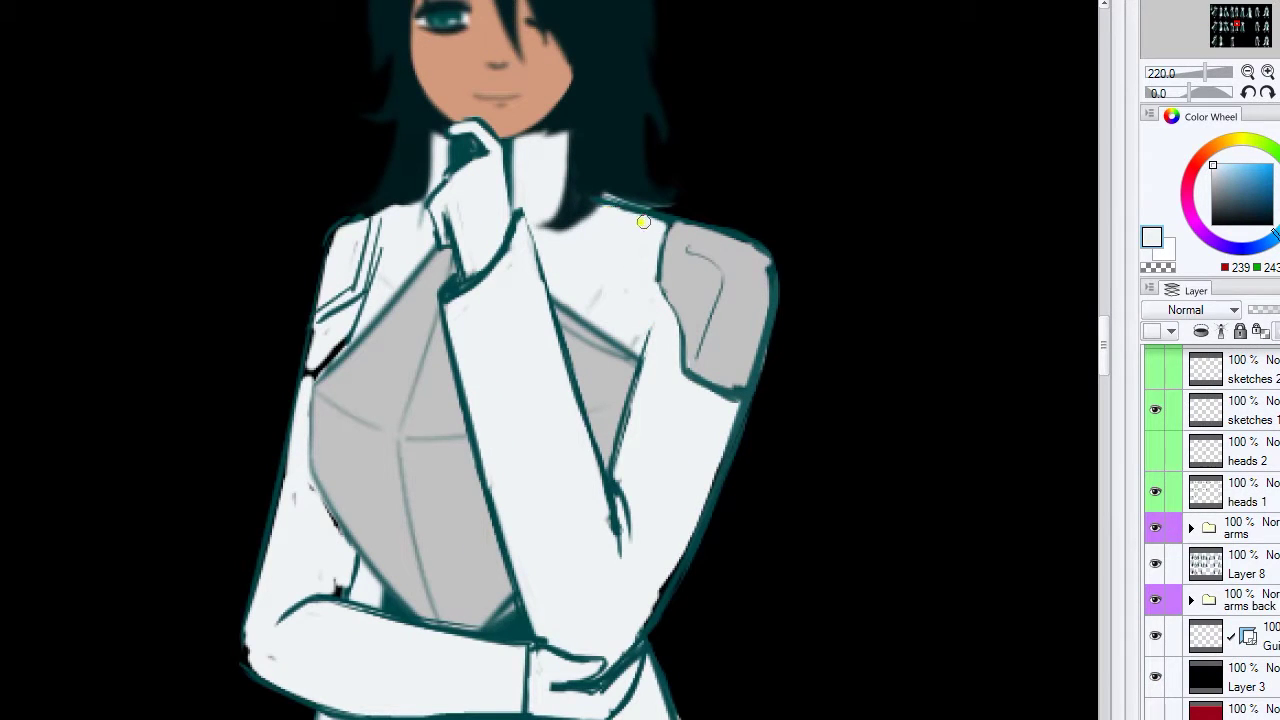
pyautogui.moveTo(424, 250); pyautogui.dragTo(415, 202)
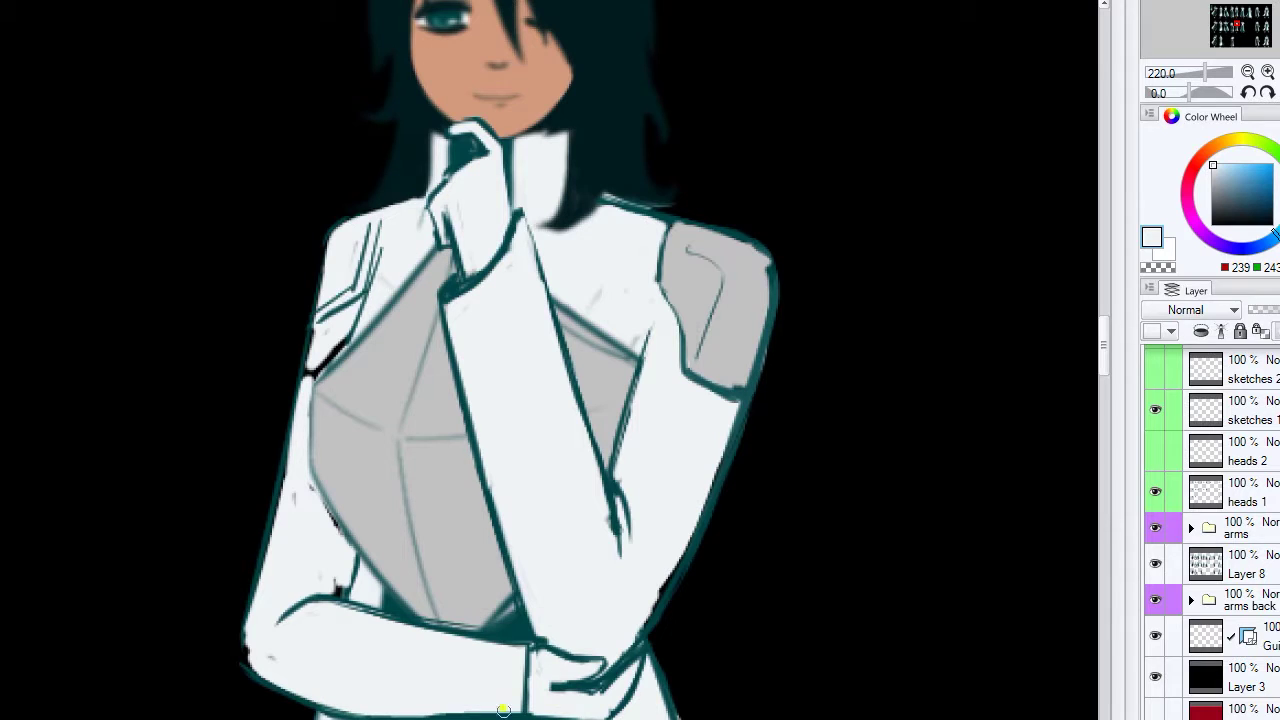
pyautogui.moveTo(336, 540); pyautogui.dragTo(294, 551)
# - Fill the remaining gaps under the armpit and along the folded arm's outer sleeve with coat white
pyautogui.scroll(-4, 386, 409)
pyautogui.scroll(3, 400, 480)
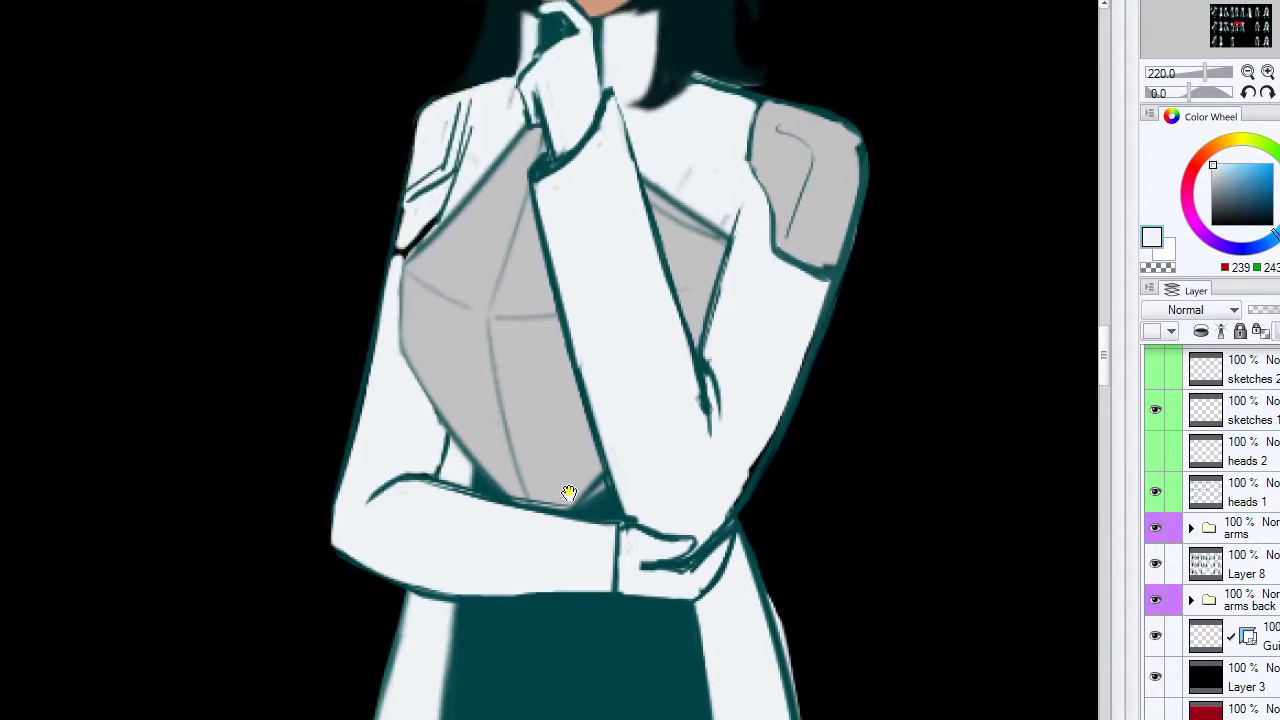
pyautogui.scroll(2, 422, 518)
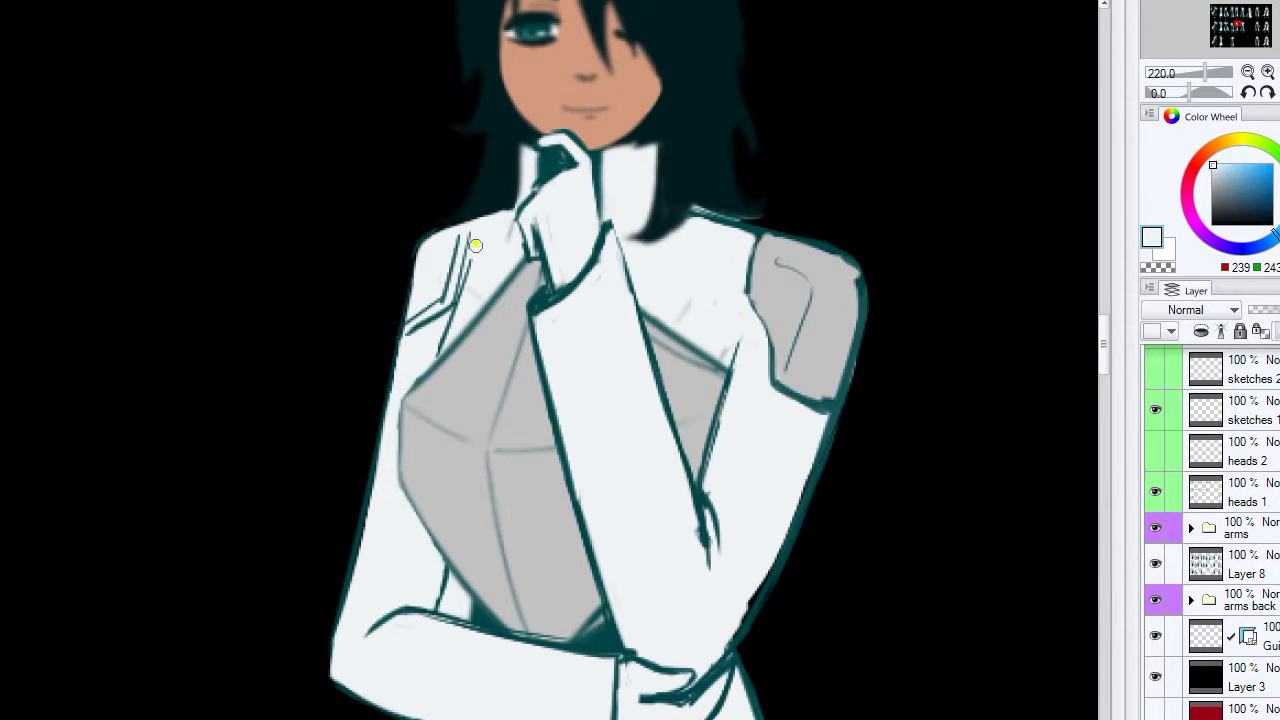
pyautogui.moveTo(475, 245); pyautogui.dragTo(330, 170)
pyautogui.moveTo(575, 160); pyautogui.dragTo(600, 260)
pyautogui.moveTo(600, 310); pyautogui.dragTo(670, 340)
# - Draw a white trim band with a dark teal edge around the raised arm's shoulder pad
pyautogui.keyDown('alt'); pyautogui.click(650, 250); pyautogui.keyUp('alt')
pyautogui.moveTo(695, 205)
pyautogui.mouseDown()
pyautogui.moveTo(681, 295)
pyautogui.moveTo(672, 180)
pyautogui.mouseUp()
pyautogui.keyDown('alt'); pyautogui.click(603, 363); pyautogui.keyUp('alt')
pyautogui.scroll(-2, 603, 363)
pyautogui.scroll(-3, 483, 347)
pyautogui.moveTo(585, 334); pyautogui.dragTo(676, 120)
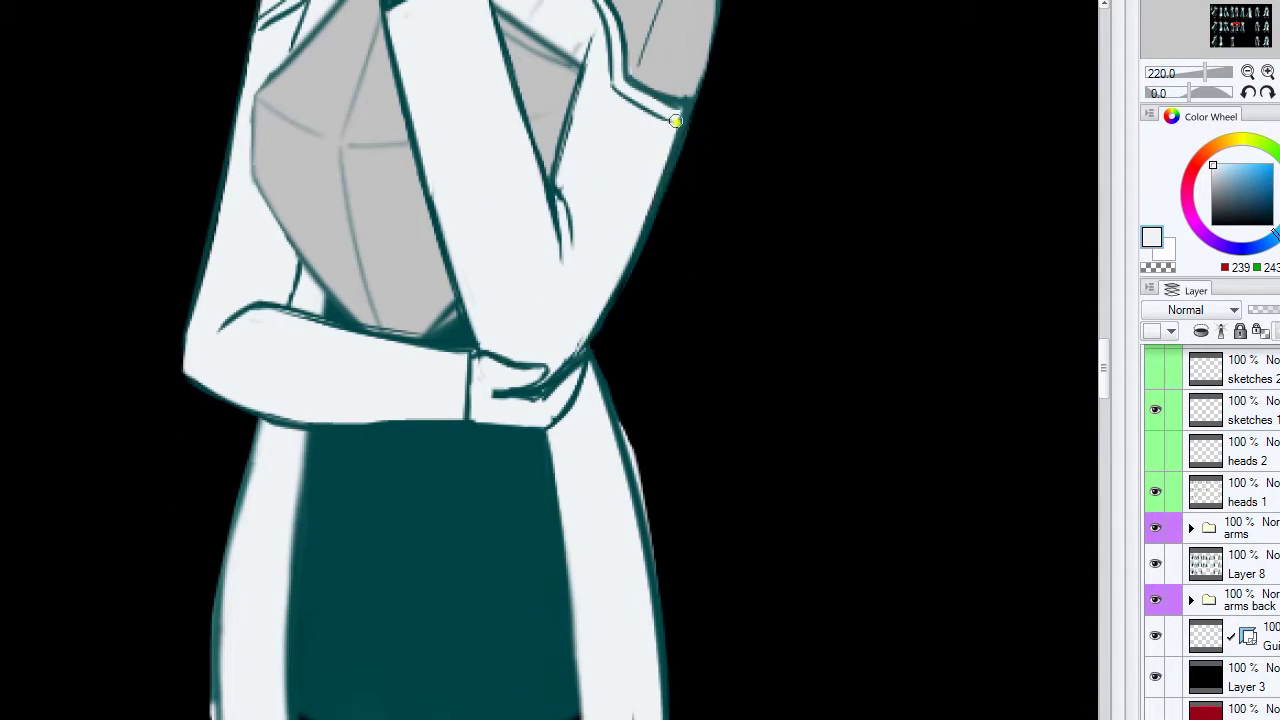
# - Clean up the stray lines around the raised hand and its cuff using the sampled coat colours
pyautogui.scroll(6, 623, 366)
pyautogui.keyDown('alt'); pyautogui.click(454, 220); pyautogui.keyUp('alt')
pyautogui.moveTo(440, 160); pyautogui.dragTo(365, 232)
pyautogui.keyDown('alt'); pyautogui.click(430, 200); pyautogui.keyUp('alt')
pyautogui.keyDown('alt'); pyautogui.click(420, 185); pyautogui.keyUp('alt')
pyautogui.keyDown('alt'); pyautogui.click(410, 172); pyautogui.keyUp('alt')
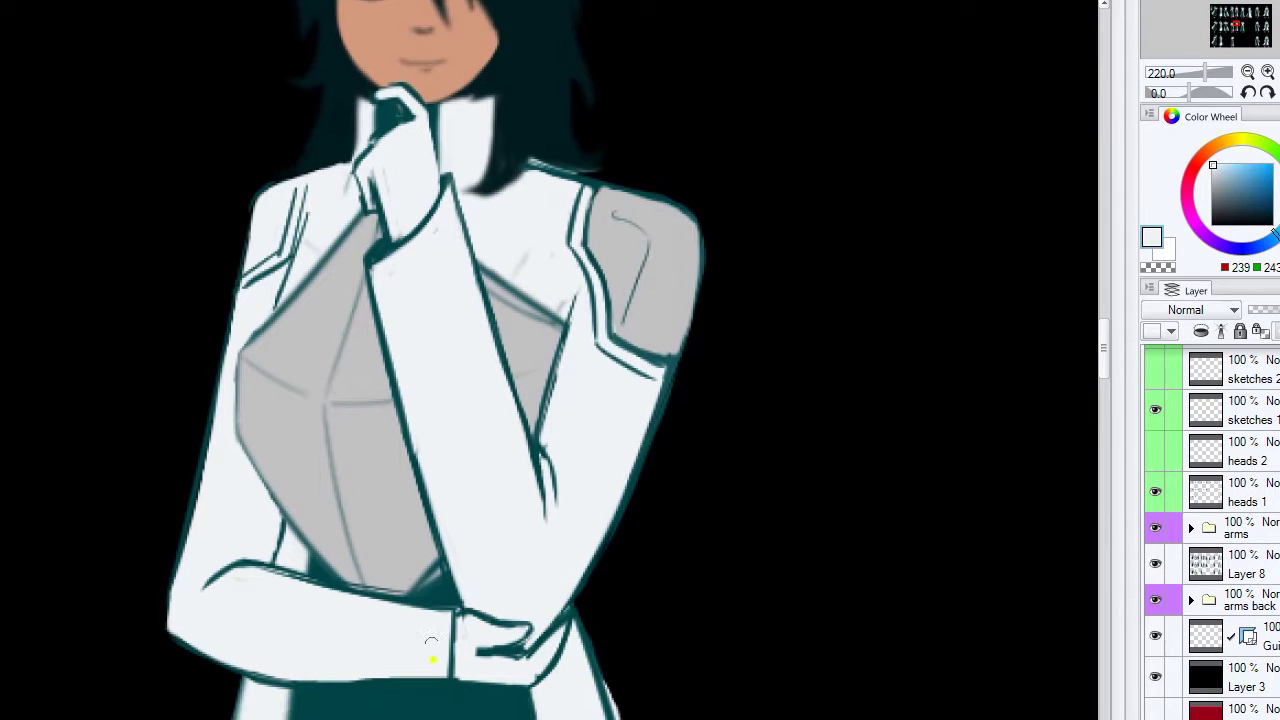
# - Add a fabric crease line above the folded arm's elbow
pyautogui.scroll(-3, 380, 420)
pyautogui.moveTo(357, 443)
pyautogui.mouseDown()
pyautogui.moveTo(500, 455)
pyautogui.moveTo(285, 440)
pyautogui.moveTo(395, 465)
pyautogui.mouseUp()
pyautogui.keyDown('alt'); pyautogui.click(360, 490); pyautogui.keyUp('alt')
pyautogui.scroll(5, 306, 537)
pyautogui.scroll(-5, 495, 297)
pyautogui.scroll(5, 495, 297)
pyautogui.keyDown('alt'); pyautogui.click(381, 276); pyautogui.keyUp('alt')
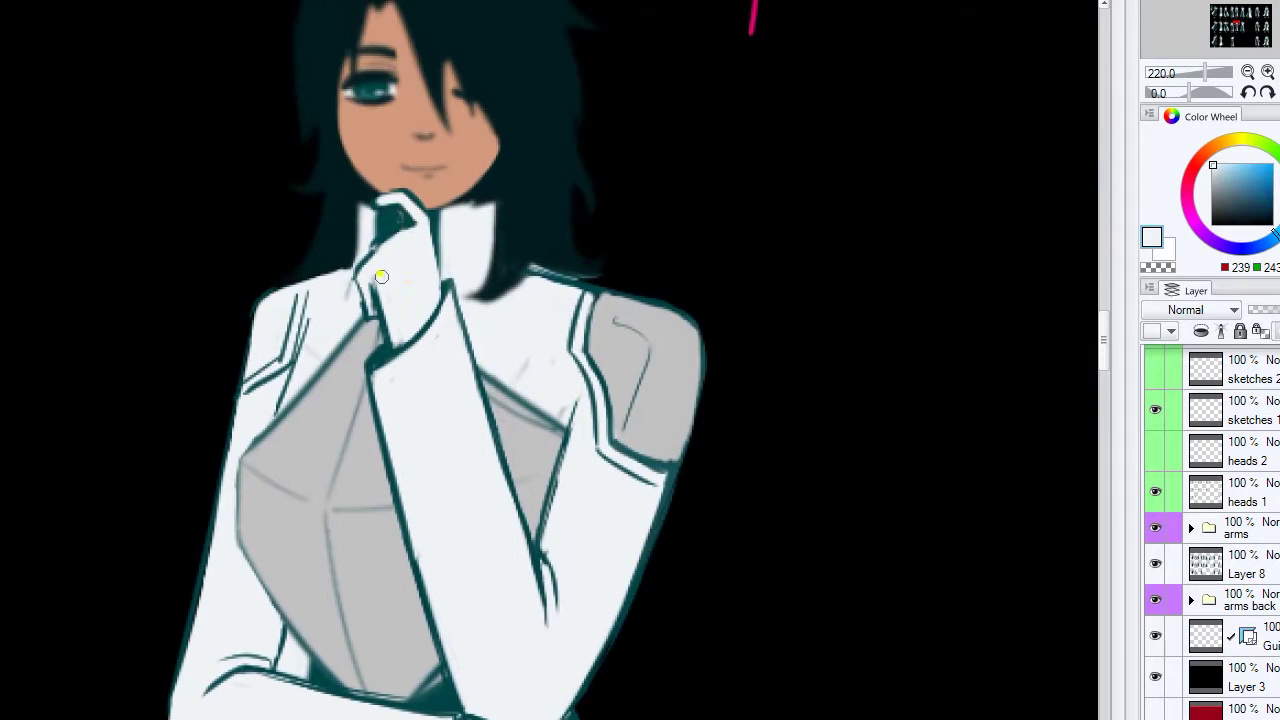
# - Draw grey seam lines beside the chest plate and fill the folded arm's shoulder pad with the armour grey
pyautogui.keyDown('alt'); pyautogui.click(580, 395); pyautogui.keyUp('alt')
pyautogui.moveTo(590, 342); pyautogui.dragTo(515, 385)
pyautogui.moveTo(285, 305); pyautogui.dragTo(268, 358)
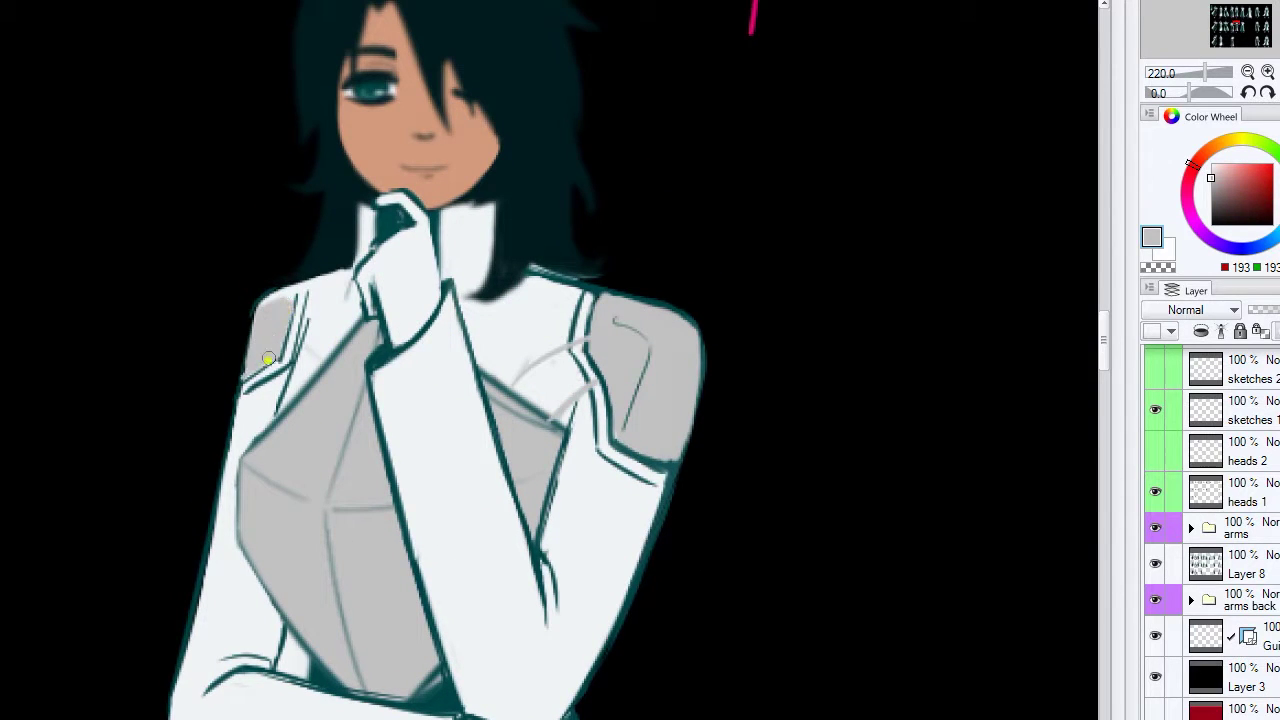
# - Retouch the dark teal outline and trim of the folded arm's shoulder pad
pyautogui.keyDown('alt'); pyautogui.click(293, 295); pyautogui.keyUp('alt')
pyautogui.scroll(-3, 466, 337)
pyautogui.scroll(2, 343, 195)
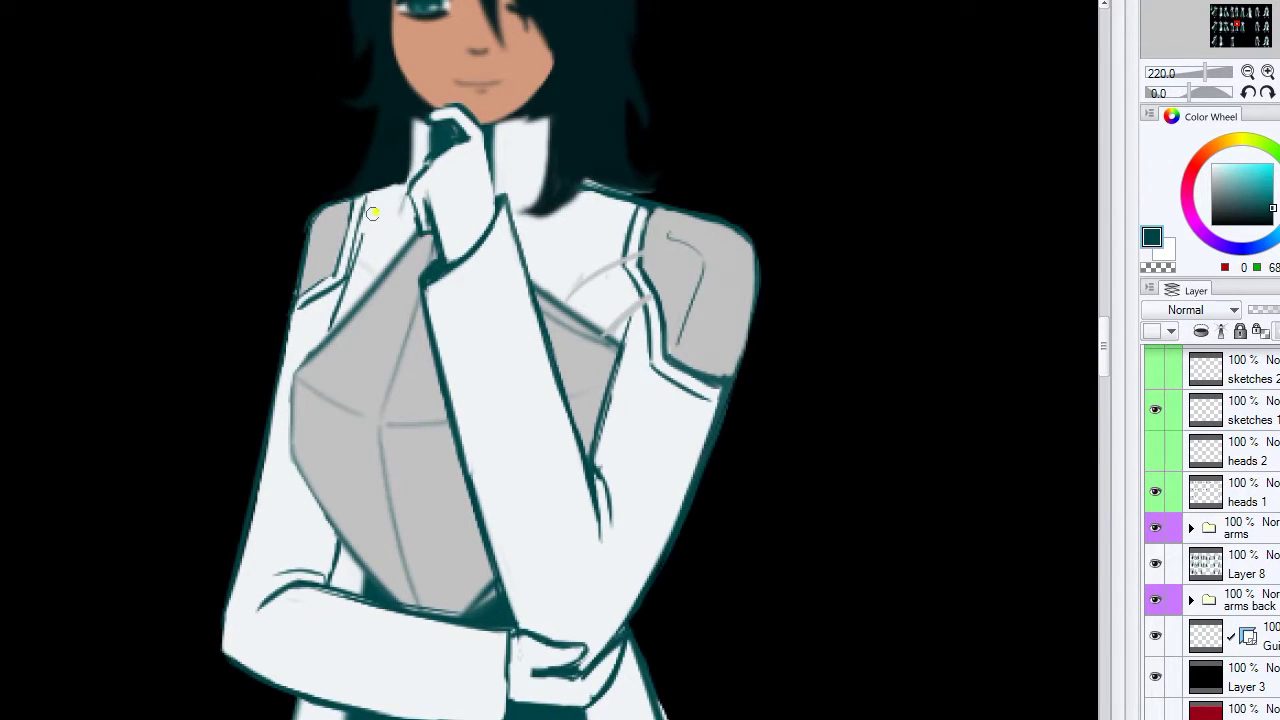
pyautogui.scroll(2, 372, 213)
pyautogui.keyDown('alt'); pyautogui.click(336, 370); pyautogui.keyUp('alt')
# - Clean up the coat's side edges below the waist against the black backdrop, working on Layer 8
pyautogui.scroll(-9, 336, 370)
pyautogui.keyDown('alt'); pyautogui.click(646, 545); pyautogui.keyUp('alt')
pyautogui.scroll(-2, 646, 545)
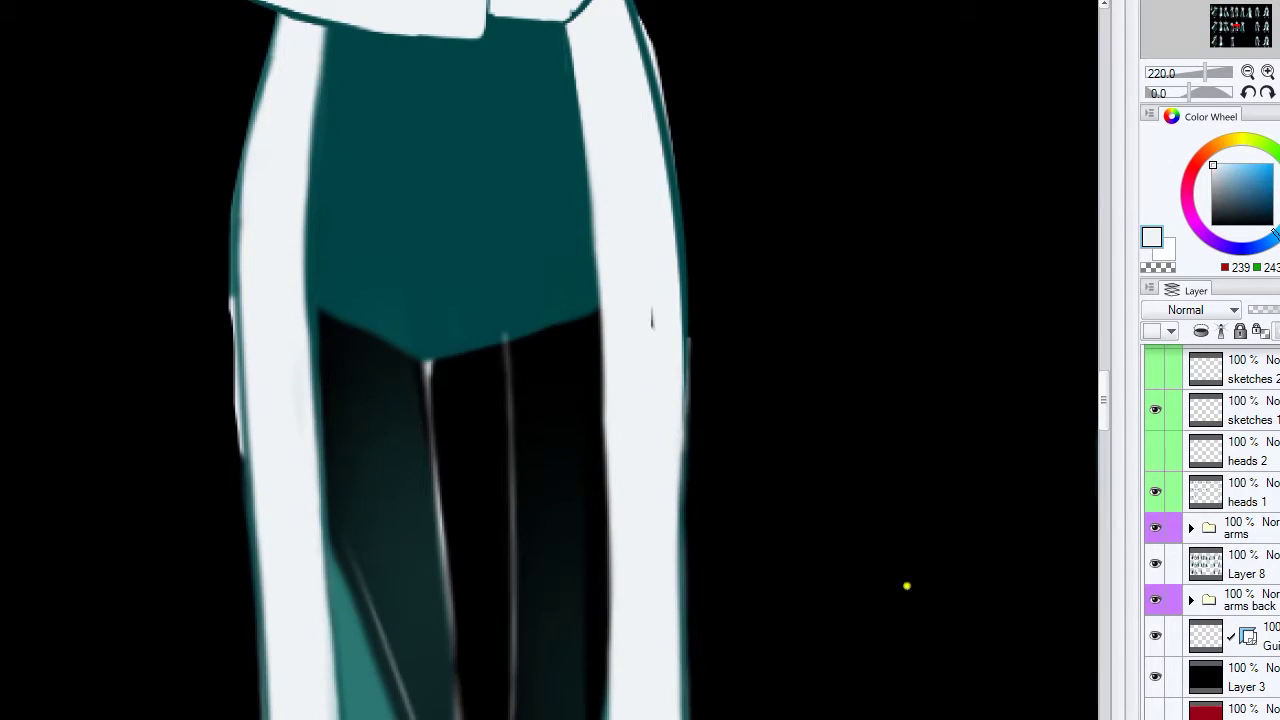
pyautogui.scroll(4, 563, 600)
pyautogui.scroll(-6, 571, 390)
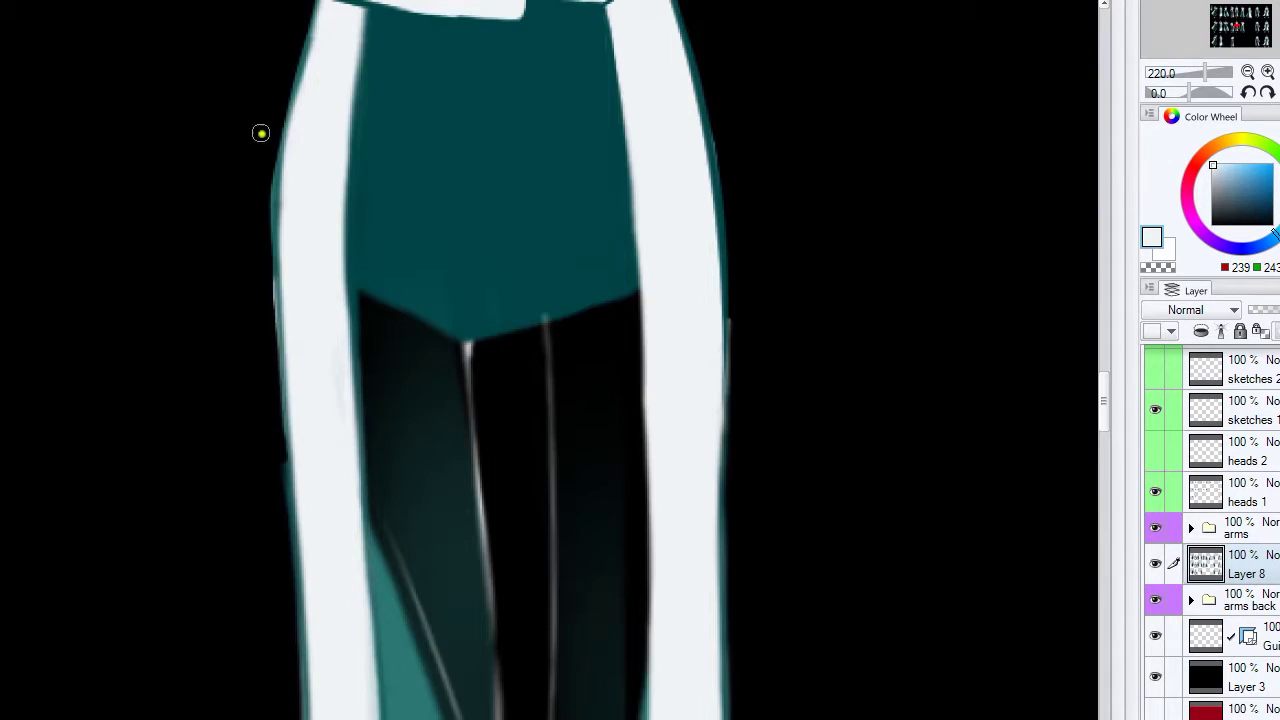
pyautogui.moveTo(264, 390); pyautogui.dragTo(270, 163)
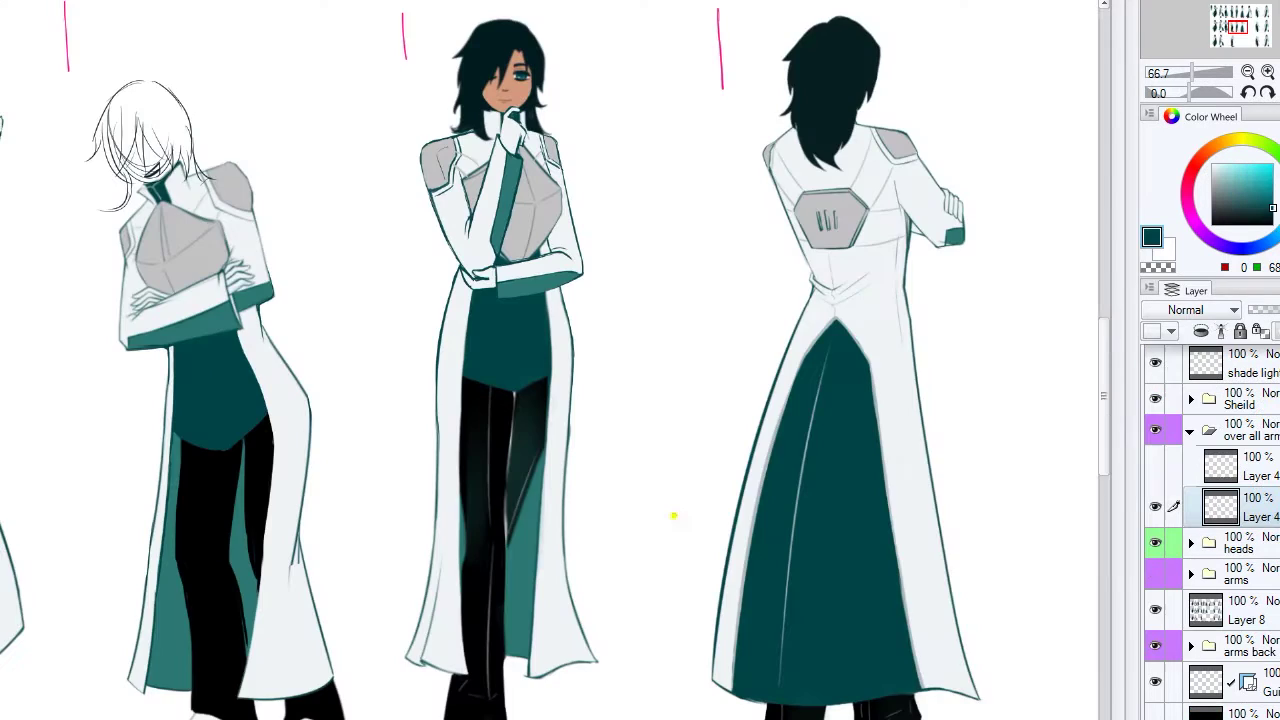
# - Hide the finished thinking-pose arm layer, and show and select the empty layer above it
pyautogui.scroll(3, 597, 223)
pyautogui.scroll(2, 671, 357)
pyautogui.click(1155, 507)
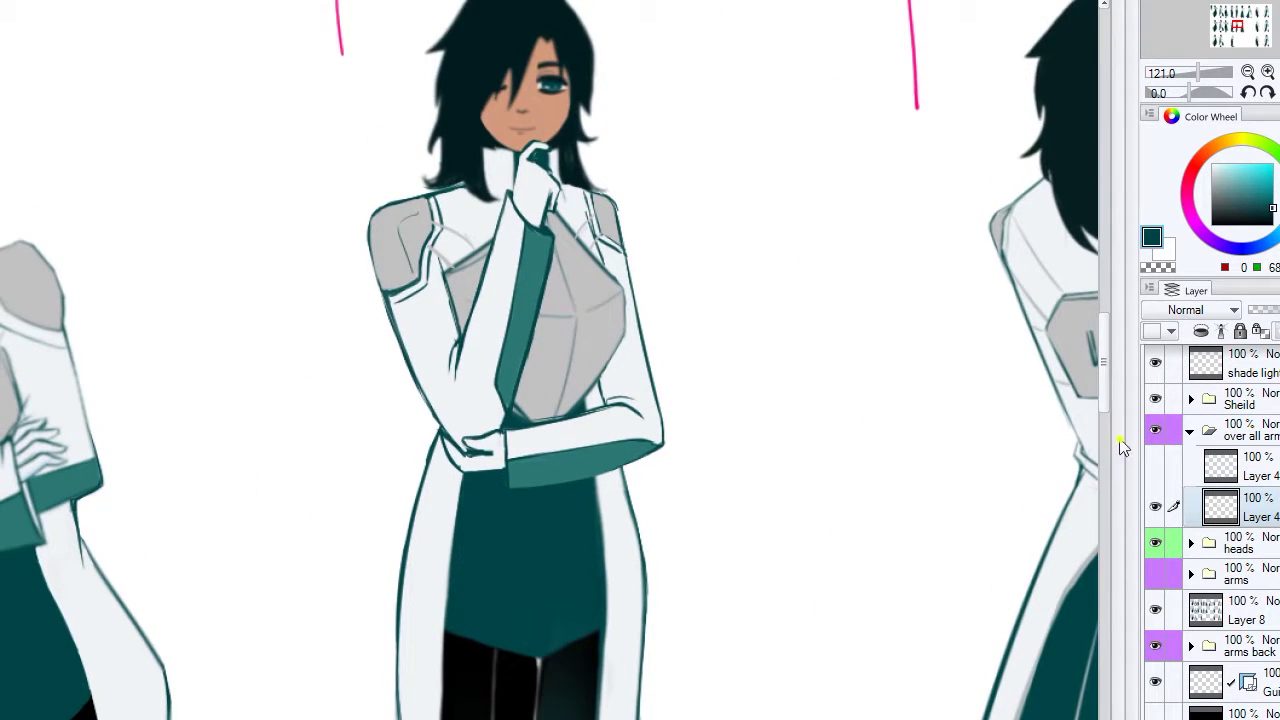
pyautogui.click(1155, 466)
pyautogui.click(1250, 466)
# - Sketch a rough bent arm beside the chest plate and block in the opposite arm hanging down to its hand
pyautogui.moveTo(612, 212); pyautogui.dragTo(710, 345)
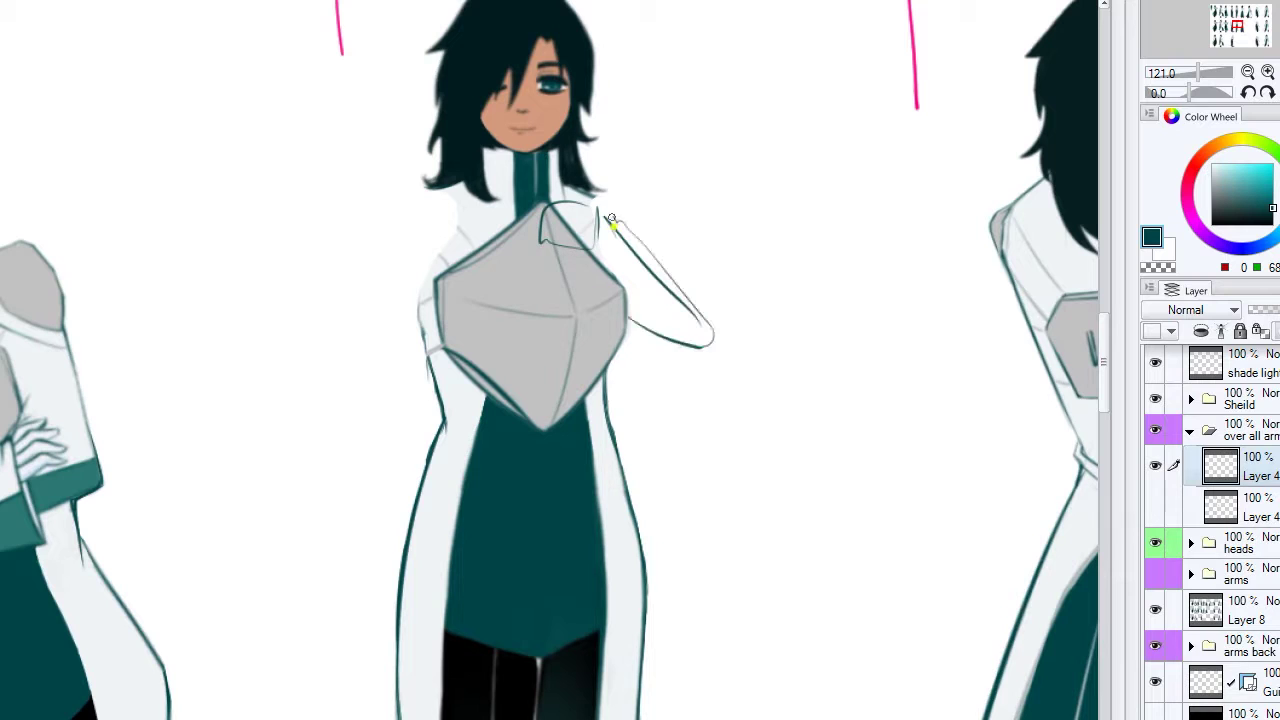
pyautogui.moveTo(556, 215); pyautogui.dragTo(606, 272)
pyautogui.moveTo(465, 186)
pyautogui.mouseDown()
pyautogui.moveTo(348, 402)
pyautogui.moveTo(322, 577)
pyautogui.mouseUp()
pyautogui.moveTo(386, 420); pyautogui.dragTo(386, 565)
pyautogui.moveTo(432, 282); pyautogui.dragTo(384, 426)
pyautogui.moveTo(402, 206)
pyautogui.mouseDown()
pyautogui.moveTo(326, 422)
pyautogui.moveTo(298, 568)
pyautogui.mouseUp()
pyautogui.moveTo(300, 566); pyautogui.dragTo(376, 588)
pyautogui.moveTo(330, 420); pyautogui.dragTo(272, 430)
# - Sketch the lowered arm's shoulder pad and cuff, and strengthen its sleeve outlines in dark teal
pyautogui.moveTo(352, 204); pyautogui.dragTo(266, 438)
pyautogui.moveTo(338, 212); pyautogui.dragTo(406, 194)
pyautogui.moveTo(375, 234); pyautogui.dragTo(324, 276)
pyautogui.moveTo(404, 192); pyautogui.dragTo(294, 330)
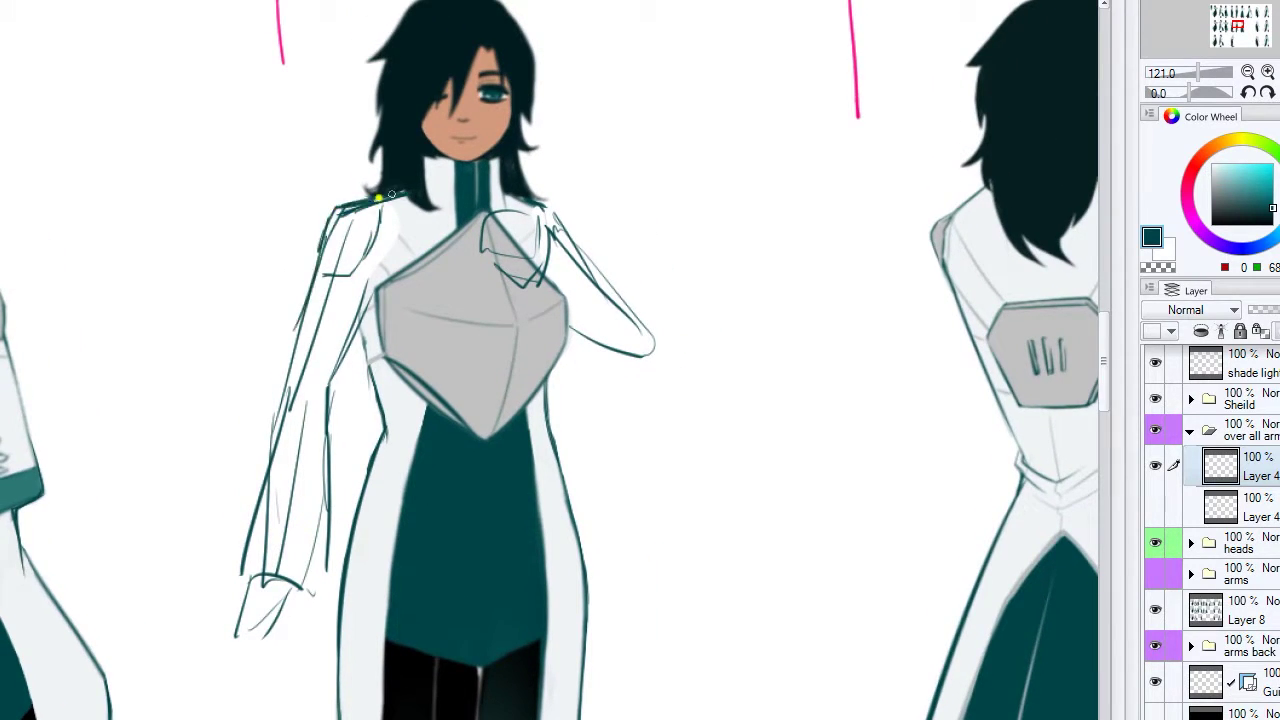
pyautogui.moveTo(344, 208); pyautogui.dragTo(282, 404)
pyautogui.moveTo(366, 266); pyautogui.dragTo(330, 414)
pyautogui.moveTo(234, 590); pyautogui.dragTo(278, 580)
pyautogui.moveTo(326, 474); pyautogui.dragTo(310, 612)
pyautogui.moveTo(484, 220)
pyautogui.mouseDown()
pyautogui.moveTo(585, 266)
pyautogui.moveTo(460, 250)
pyautogui.mouseUp()
pyautogui.moveTo(472, 210); pyautogui.dragTo(634, 242)
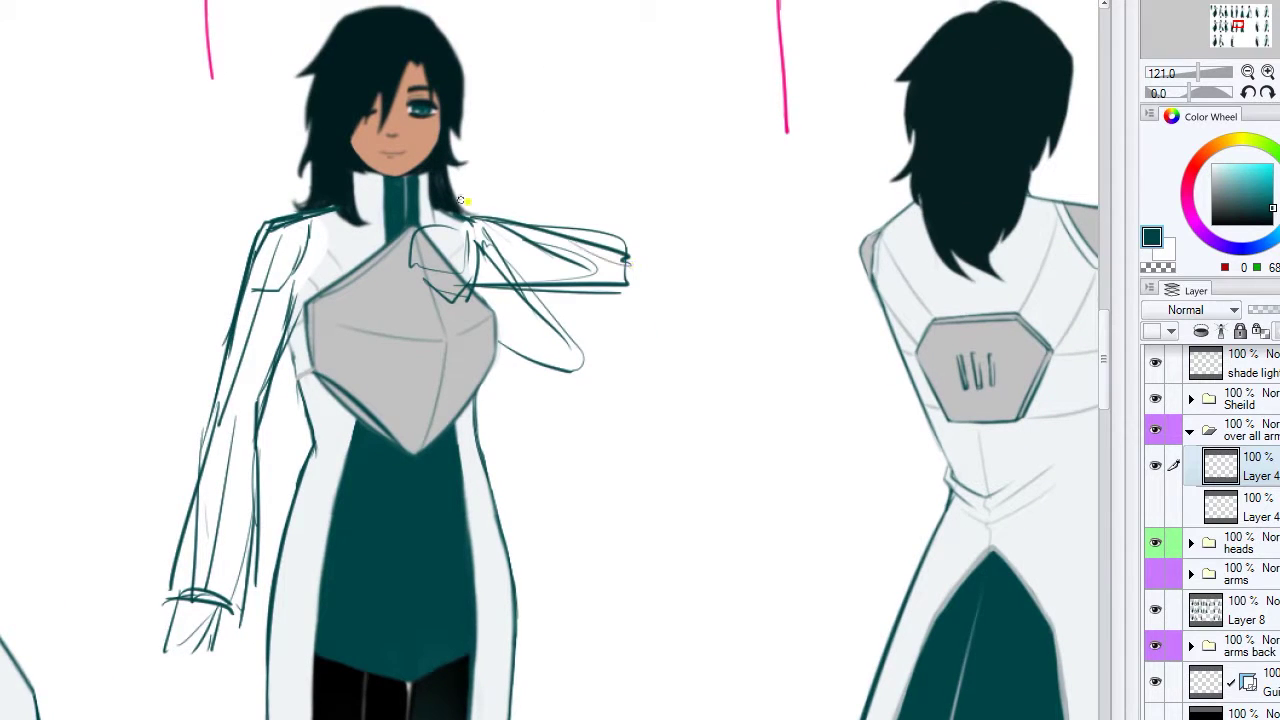
pyautogui.moveTo(495, 190); pyautogui.dragTo(425, 250)
pyautogui.moveTo(450, 186); pyautogui.dragTo(495, 262)
pyautogui.moveTo(495, 195); pyautogui.dragTo(636, 250)
pyautogui.moveTo(490, 284); pyautogui.dragTo(640, 280)
pyautogui.moveTo(525, 339); pyautogui.dragTo(509, 341)
pyautogui.moveTo(540, 100); pyautogui.dragTo(537, 91)
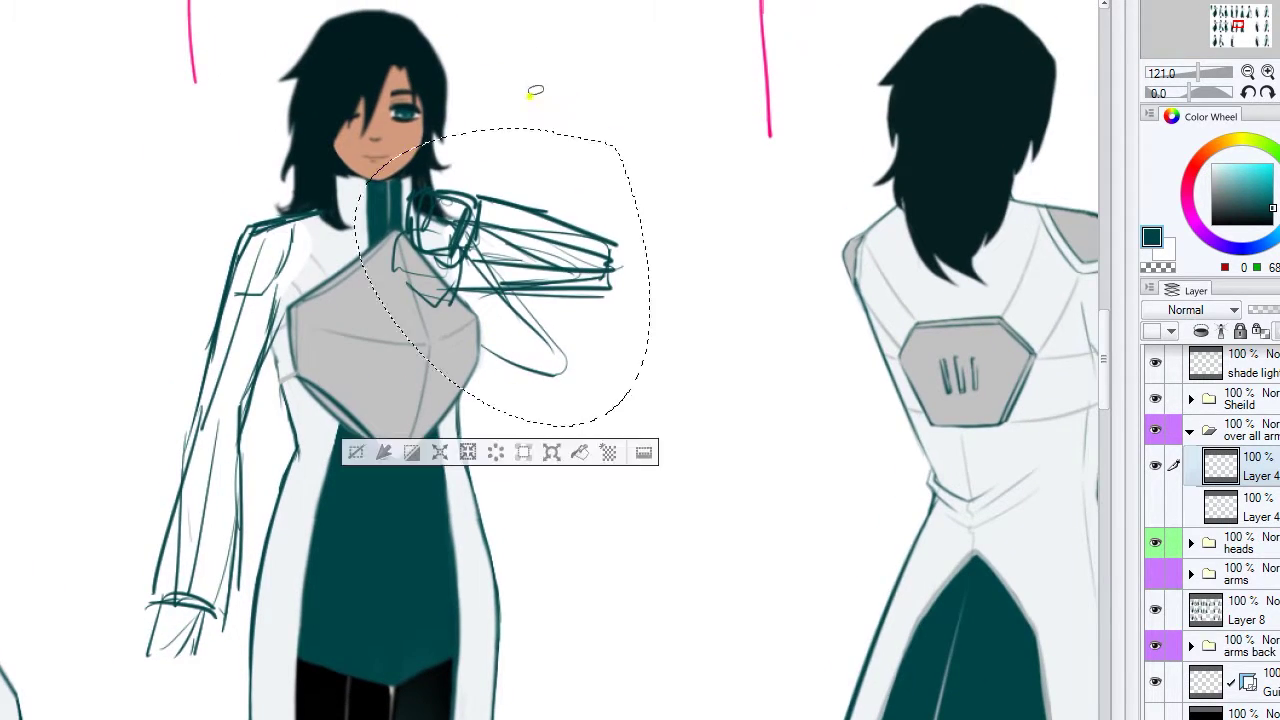
pyautogui.press('Delete')
pyautogui.hotkey('ctrl', 'd')
# - Sketch a new raised arm with its hand beside the head, and enlarge the lowered arm's sketch
pyautogui.moveTo(455, 70); pyautogui.dragTo(558, 350)
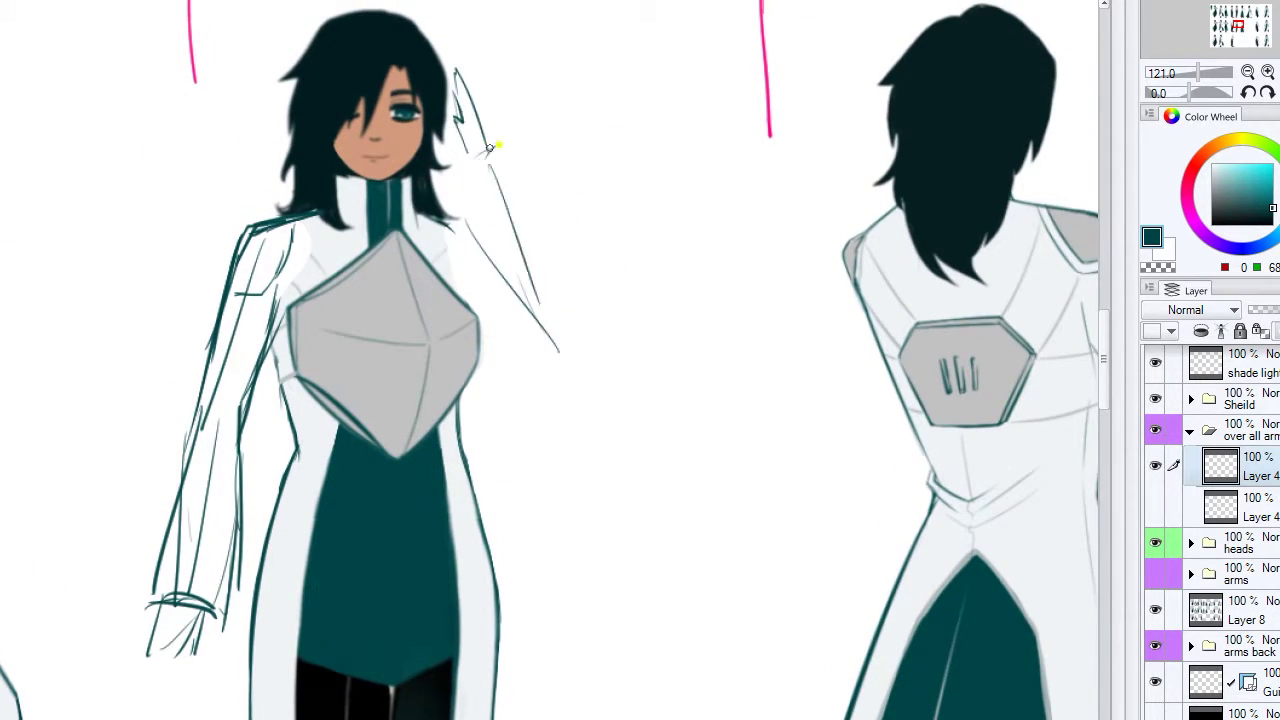
pyautogui.moveTo(524, 145)
pyautogui.mouseDown()
pyautogui.moveTo(508, 400)
pyautogui.moveTo(542, 100)
pyautogui.mouseUp()
pyautogui.moveTo(214, 43)
pyautogui.mouseDown()
pyautogui.moveTo(243, 560)
pyautogui.moveTo(334, 451)
pyautogui.moveTo(360, 568)
pyautogui.moveTo(342, 684)
pyautogui.mouseUp()
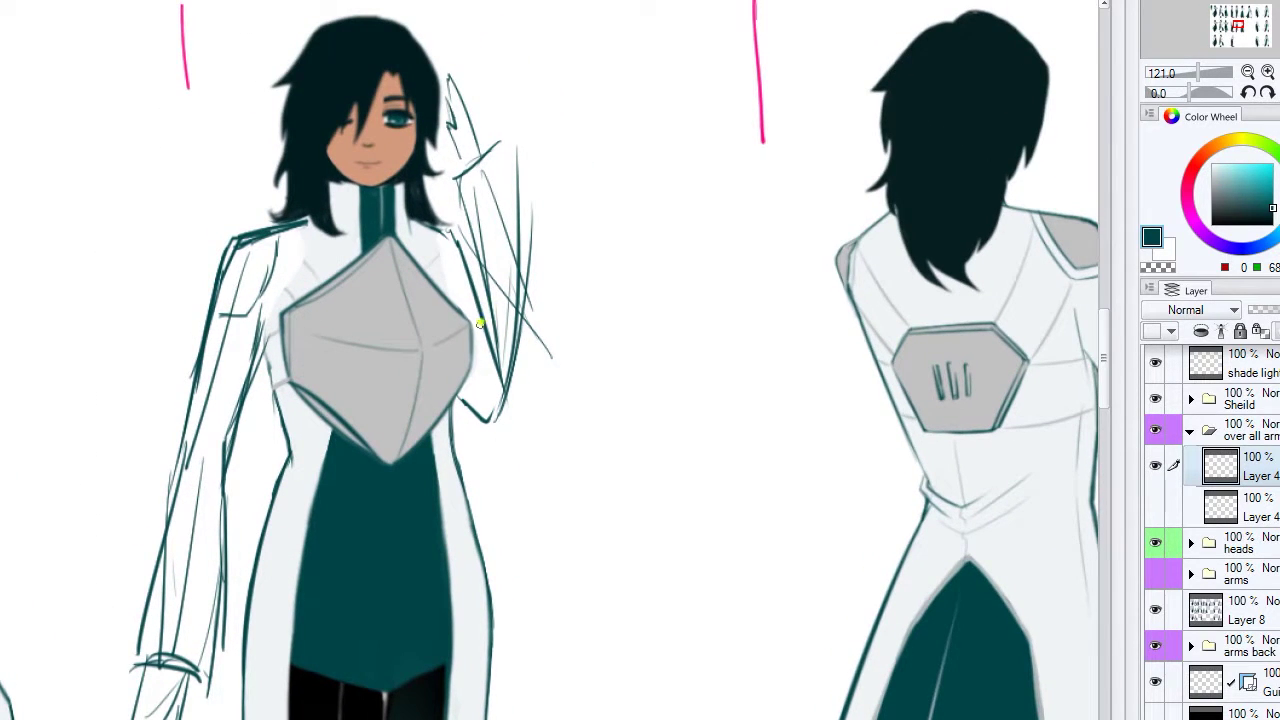
# - Redraw the raised arm's sleeve and fingers, and erase the stray strokes outside the forearm
pyautogui.moveTo(480, 323); pyautogui.dragTo(462, 182)
pyautogui.moveTo(508, 145); pyautogui.dragTo(512, 380)
pyautogui.moveTo(455, 168); pyautogui.dragTo(522, 258)
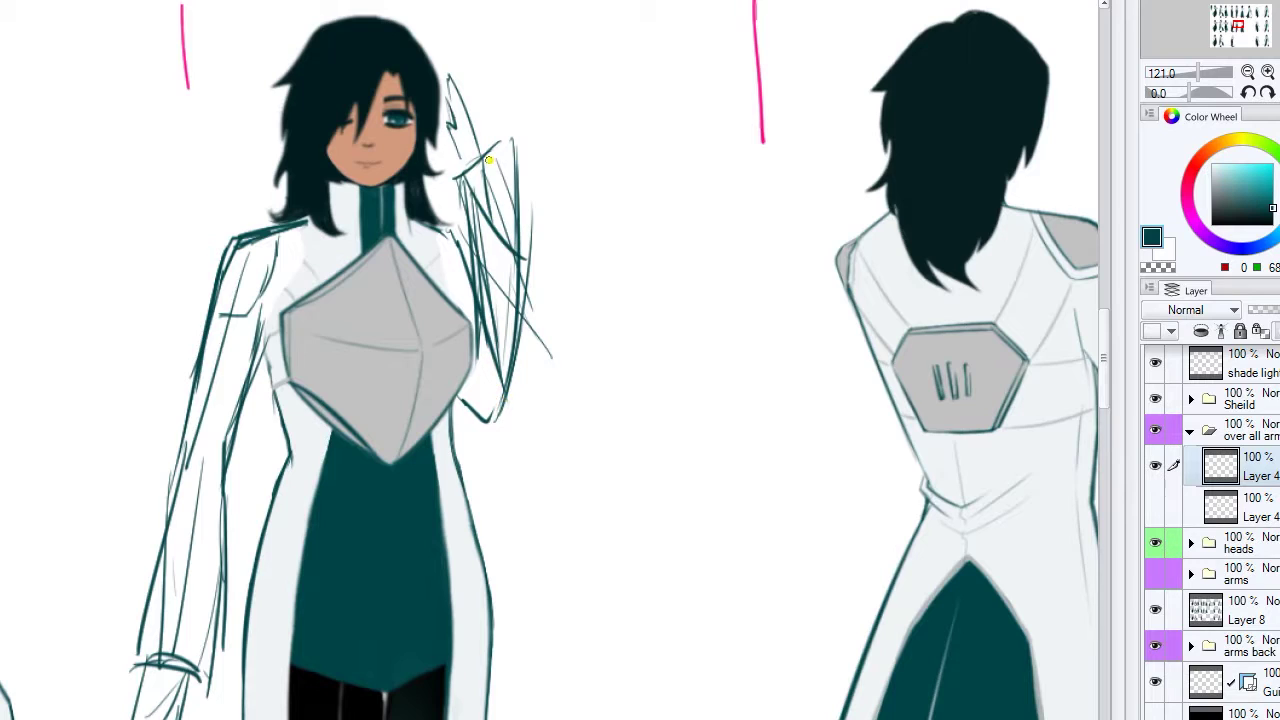
pyautogui.moveTo(447, 76); pyautogui.dragTo(450, 132)
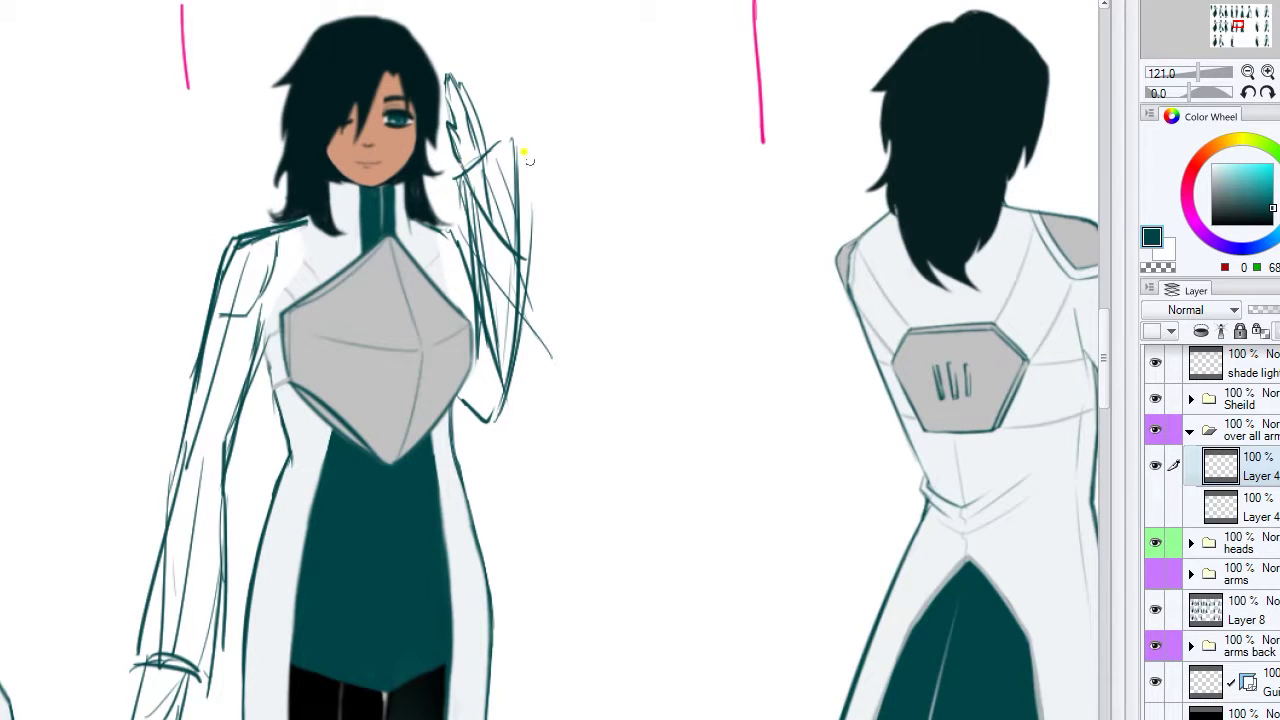
pyautogui.moveTo(529, 160)
pyautogui.mouseDown()
pyautogui.moveTo(495, 360)
pyautogui.moveTo(488, 284)
pyautogui.mouseUp()
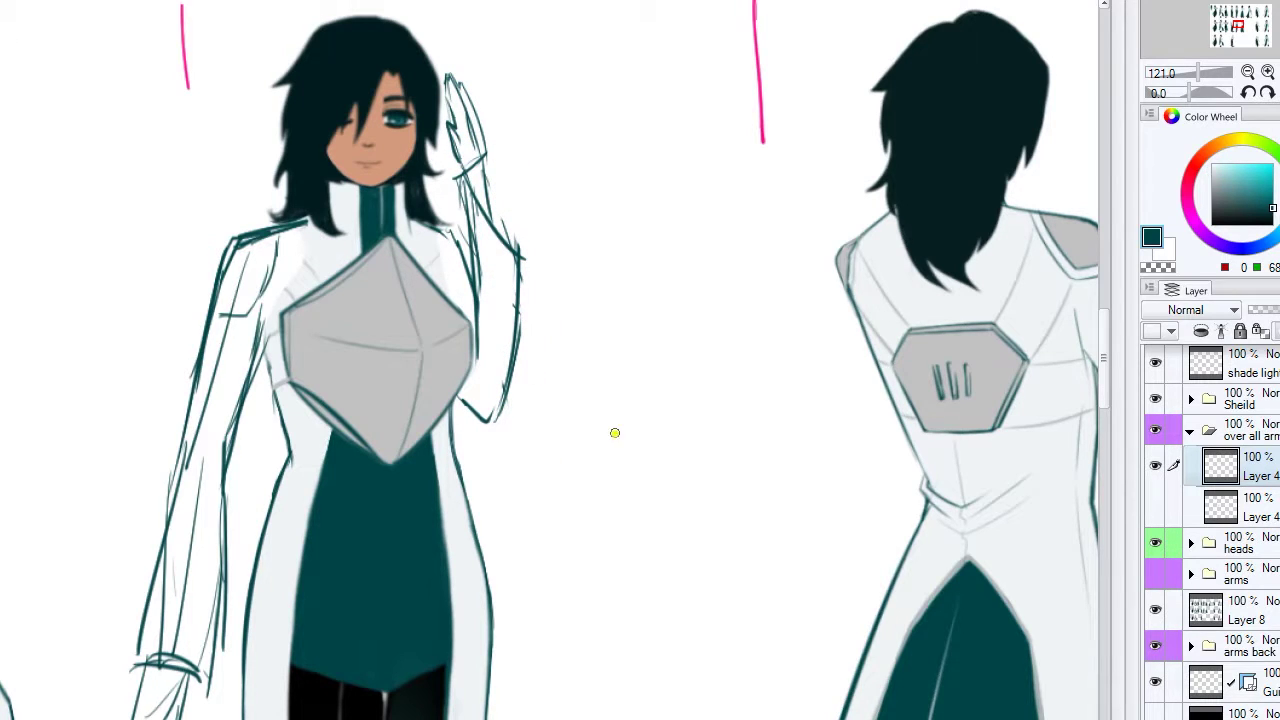
# - Redraw the raised sleeve's cuff and both forearm edges in dark teal
pyautogui.moveTo(464, 170); pyautogui.dragTo(510, 300)
pyautogui.moveTo(514, 166); pyautogui.dragTo(519, 305)
pyautogui.scroll(-2, 451, 153)
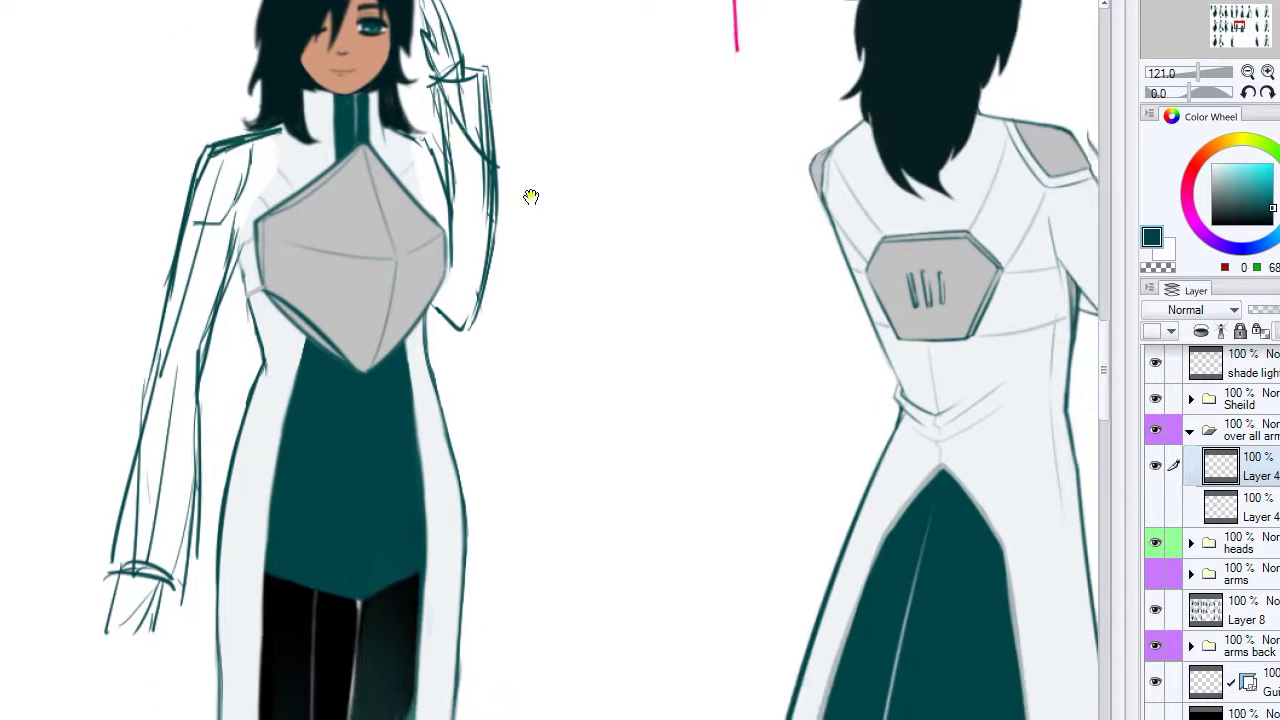
pyautogui.scroll(1, 500, 200)
pyautogui.moveTo(480, 150); pyautogui.dragTo(470, 297)
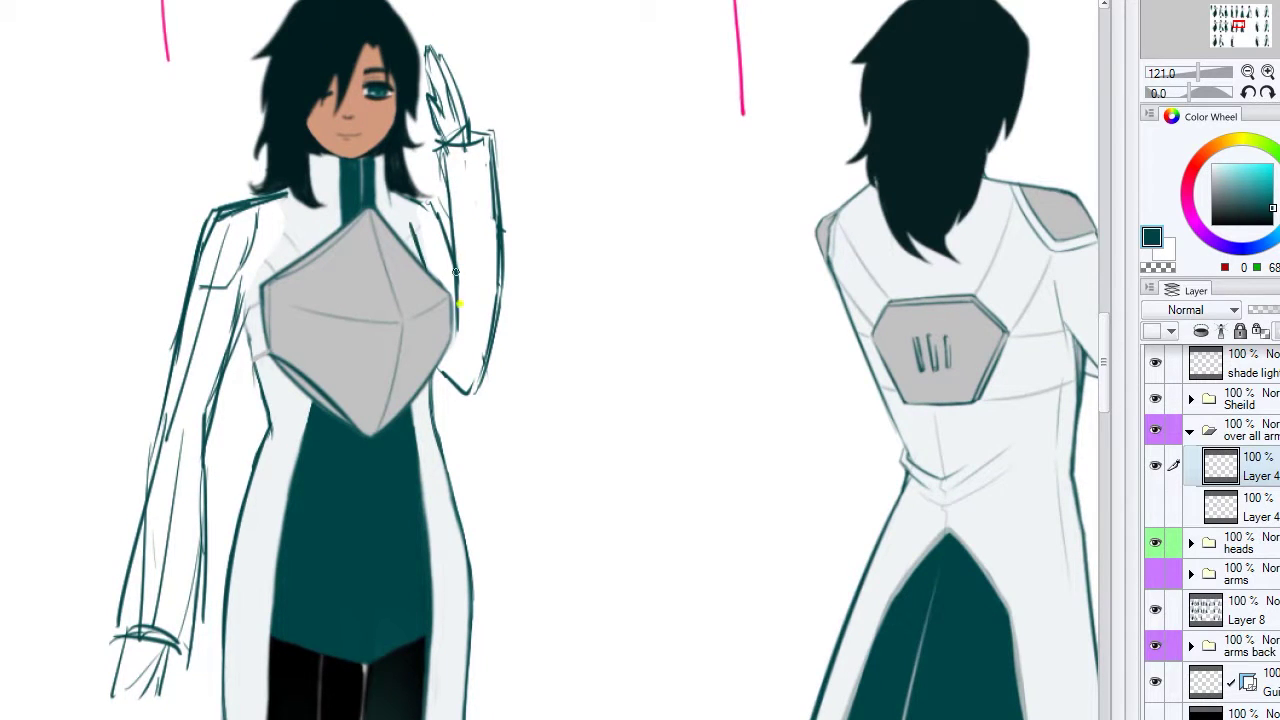
# - Draw the raised arm's elbow, flip the canvas view horizontally, and straighten the outer sleeve and elbow outline
pyautogui.moveTo(461, 357); pyautogui.dragTo(494, 371)
pyautogui.moveTo(500, 220); pyautogui.dragTo(496, 385)
pyautogui.moveTo(500, 380); pyautogui.dragTo(578, 402)
pyautogui.press('h')
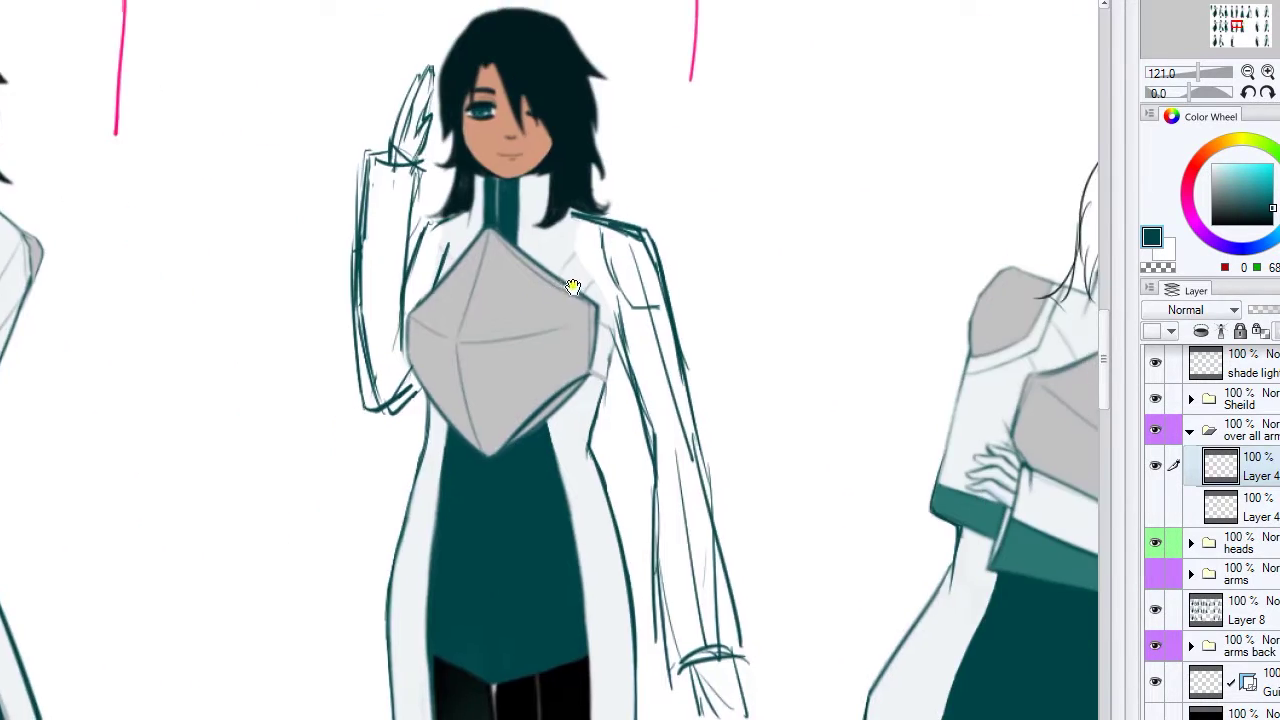
pyautogui.moveTo(352, 400)
pyautogui.mouseDown()
pyautogui.moveTo(368, 174)
pyautogui.moveTo(352, 392)
pyautogui.moveTo(363, 400)
pyautogui.moveTo(380, 390)
pyautogui.moveTo(361, 324)
pyautogui.moveTo(391, 325)
pyautogui.mouseUp()
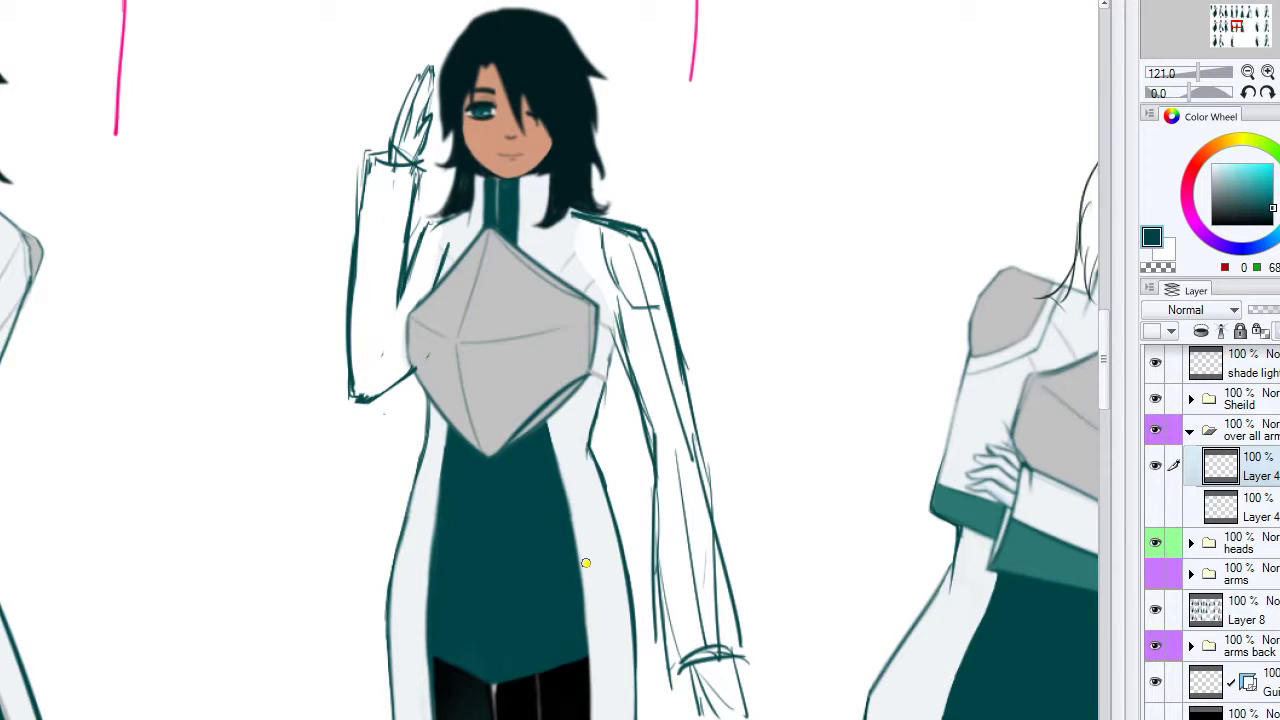
# - Select the raised arm's sketch and transform it so it sits farther out from the head
pyautogui.moveTo(431, 47)
pyautogui.mouseDown()
pyautogui.moveTo(471, 143)
pyautogui.moveTo(440, 150)
pyautogui.moveTo(414, 180)
pyautogui.mouseUp()
pyautogui.press('Return')
pyautogui.moveTo(300, 110)
pyautogui.mouseDown()
pyautogui.moveTo(271, 400)
pyautogui.moveTo(263, 86)
pyautogui.mouseUp()
pyautogui.hotkey('ctrl', 't')
pyautogui.press('Return')
# - Sketch the raised arm's underside and connect its upper arm to the shoulder beneath the hair
pyautogui.moveTo(252, 442); pyautogui.dragTo(332, 404)
pyautogui.moveTo(296, 340); pyautogui.dragTo(378, 256)
pyautogui.moveTo(324, 306); pyautogui.dragTo(366, 250)
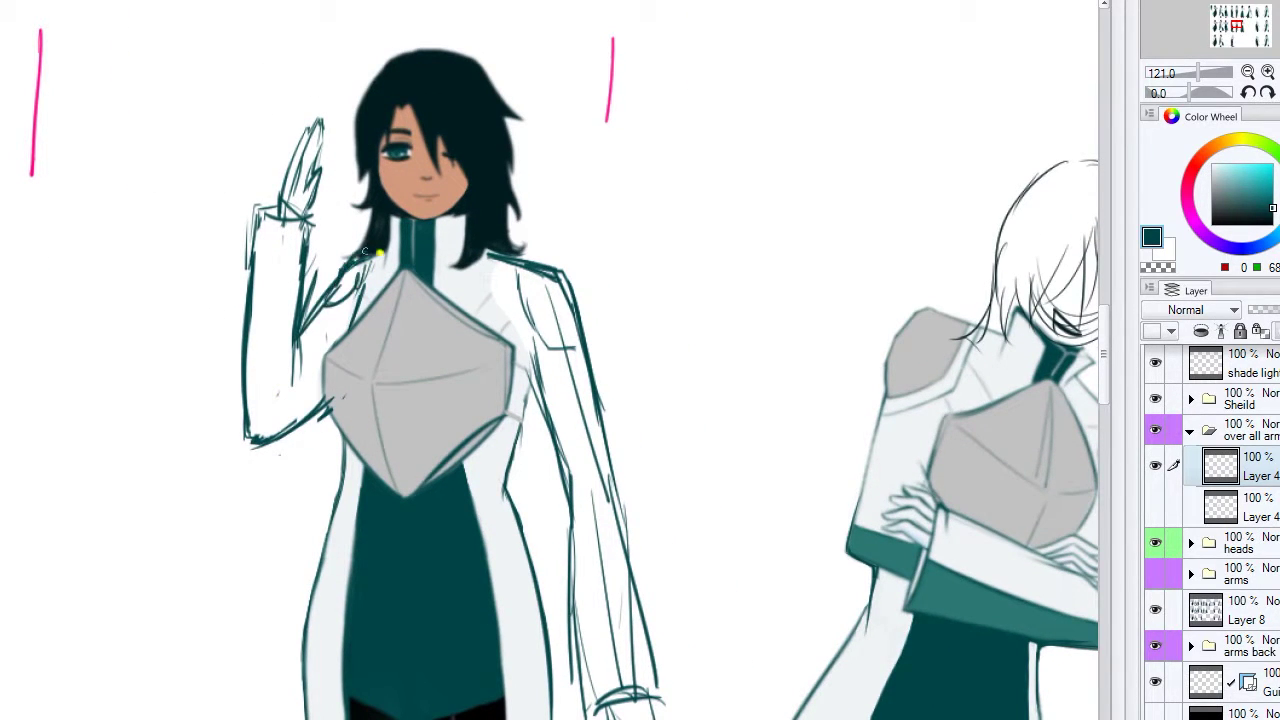
pyautogui.moveTo(306, 326); pyautogui.dragTo(356, 252)
pyautogui.moveTo(316, 224)
pyautogui.mouseDown()
pyautogui.moveTo(288, 344)
pyautogui.moveTo(337, 286)
pyautogui.moveTo(350, 392)
pyautogui.moveTo(380, 256)
pyautogui.mouseUp()
pyautogui.scroll(1, 411, 323)
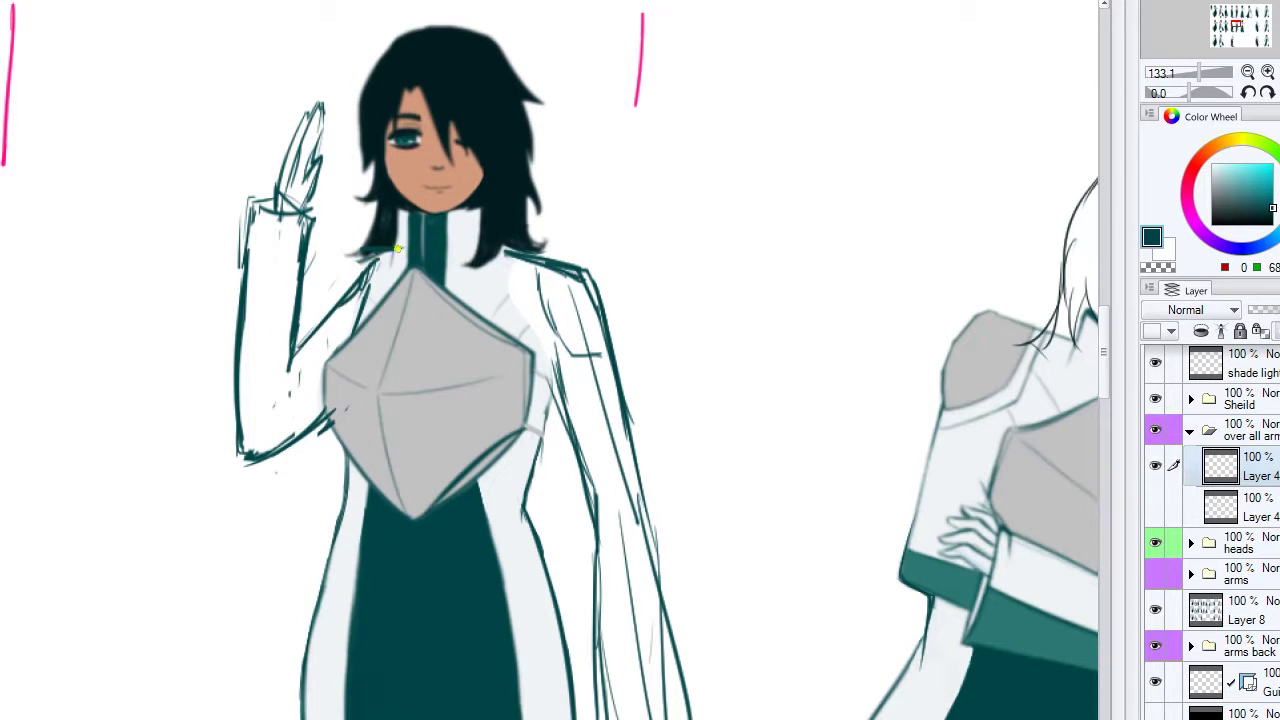
pyautogui.moveTo(274, 372); pyautogui.dragTo(388, 250)
# - Select the raised forearm and hand and shift them slightly closer to the body
pyautogui.moveTo(563, 495)
pyautogui.mouseDown()
pyautogui.moveTo(619, 476)
pyautogui.moveTo(588, 475)
pyautogui.mouseUp()
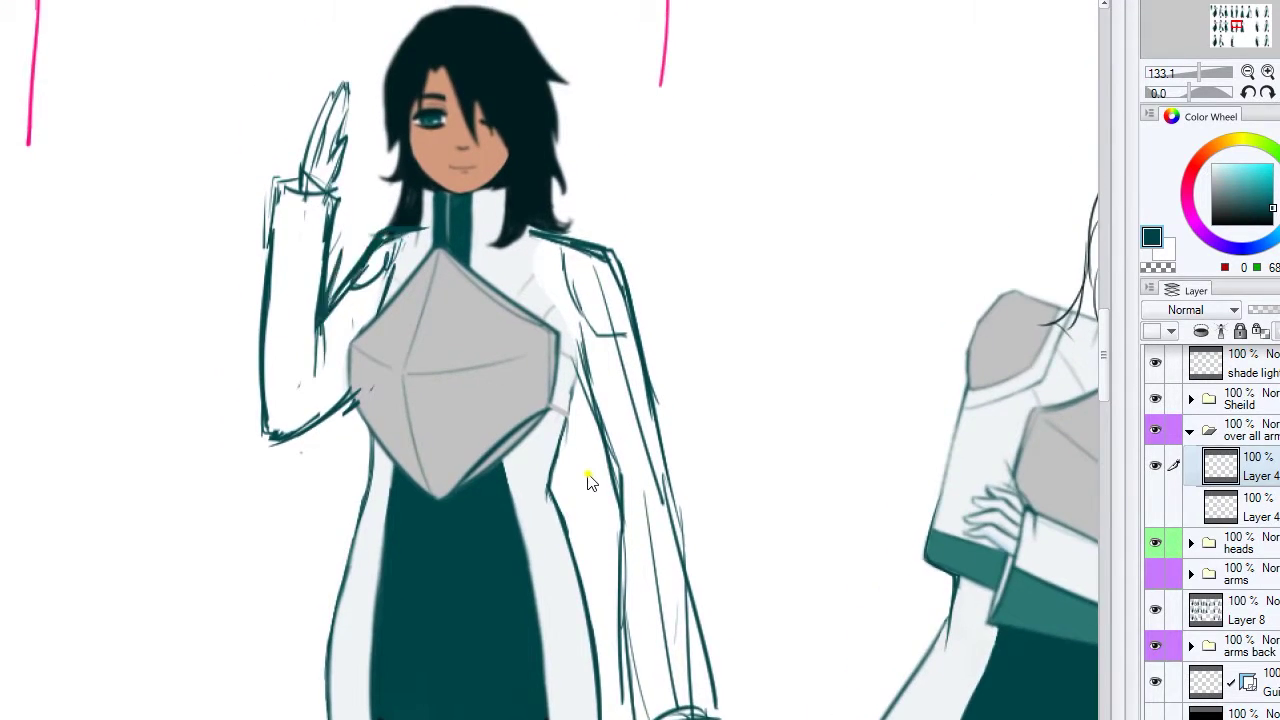
pyautogui.moveTo(280, 60); pyautogui.dragTo(300, 450)
pyautogui.moveTo(300, 300); pyautogui.dragTo(325, 290)
pyautogui.hotkey('ctrl', 'd')
# - On the emos layer in the heads folder, paint out the front-facing character's nose and mouth and redraw them shifted toward the raised hand
pyautogui.moveTo(450, 68); pyautogui.dragTo(438, 100)
pyautogui.click(1190, 543)
pyautogui.click(1230, 580)
pyautogui.keyDown('alt'); pyautogui.click(440, 148); pyautogui.keyUp('alt')
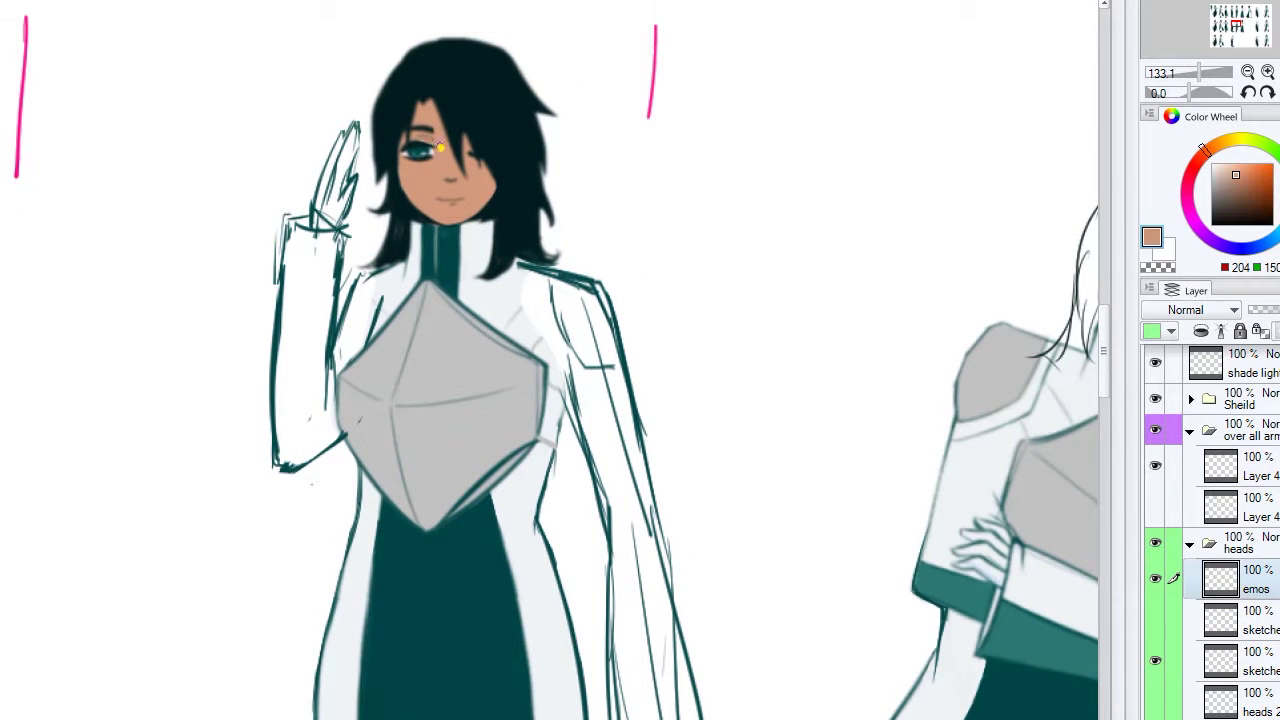
pyautogui.scroll(5, 381, 88)
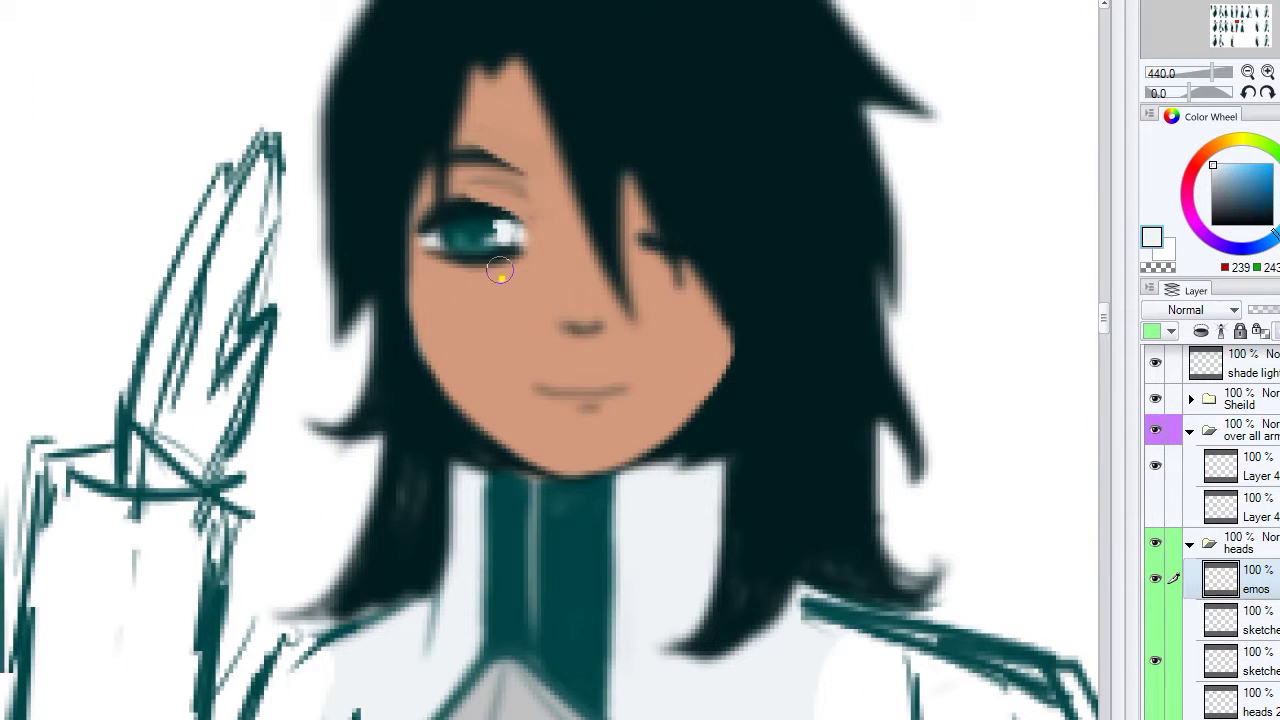
pyautogui.moveTo(533, 292); pyautogui.dragTo(533, 312)
pyautogui.hotkey('ctrl', 'z')
pyautogui.moveTo(530, 385)
pyautogui.mouseDown()
pyautogui.moveTo(598, 381)
pyautogui.moveTo(590, 392)
pyautogui.mouseUp()
pyautogui.moveTo(545, 407); pyautogui.dragTo(578, 410)
# - Reshape the front-facing character's cheek, jaw and chin with the sampled skin colour
pyautogui.keyDown('alt'); pyautogui.click(620, 420); pyautogui.keyUp('alt')
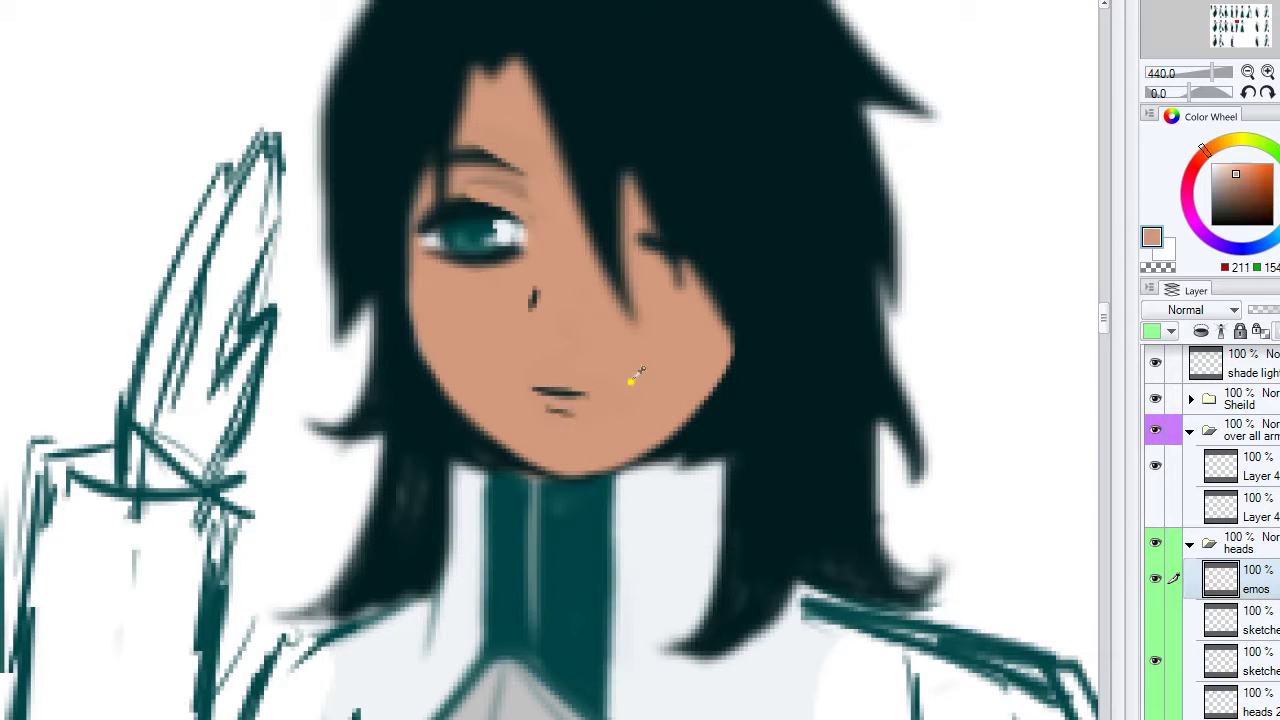
pyautogui.moveTo(430, 360)
pyautogui.mouseDown()
pyautogui.moveTo(530, 465)
pyautogui.moveTo(590, 475)
pyautogui.mouseUp()
pyautogui.moveTo(660, 427); pyautogui.dragTo(635, 440)
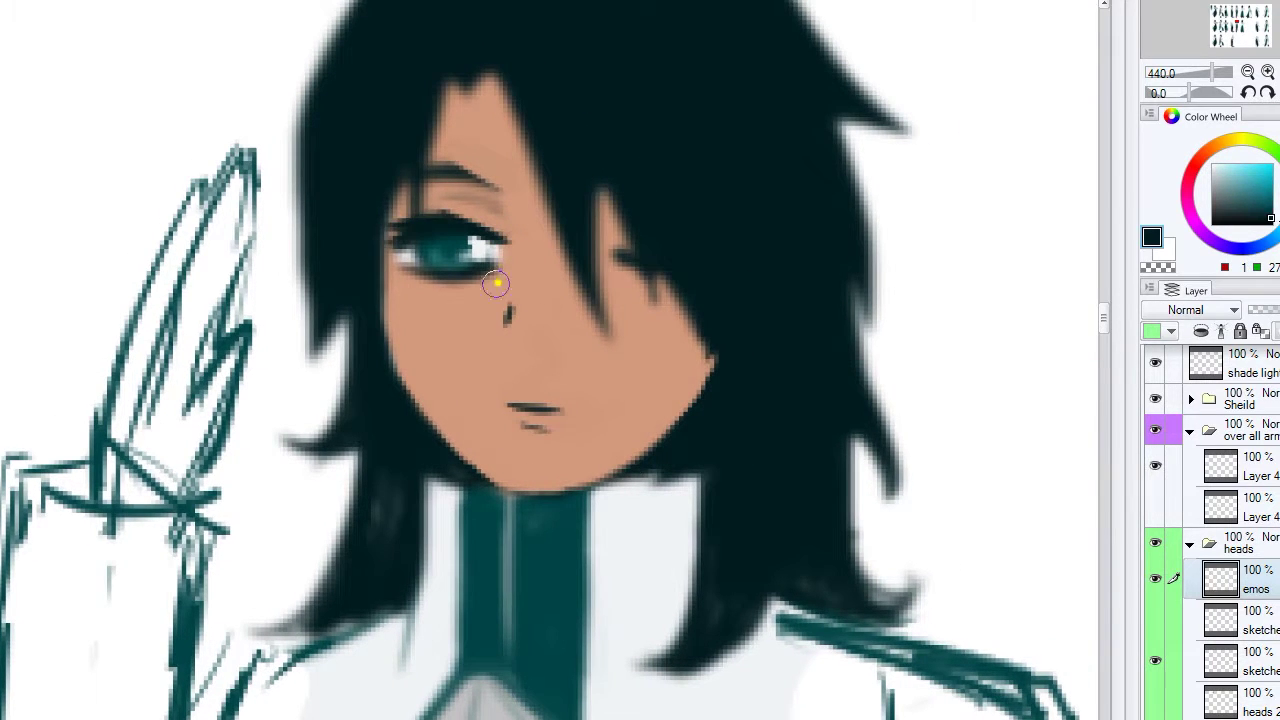
# - Redraw the visible eyebrow darker and refine the eye's lashes and white highlight with colours sampled from the head
pyautogui.keyDown('alt'); pyautogui.click(491, 143); pyautogui.keyUp('alt')
pyautogui.moveTo(425, 165); pyautogui.dragTo(508, 208)
pyautogui.scroll(-6, 518, 300)
pyautogui.scroll(6, 540, 211)
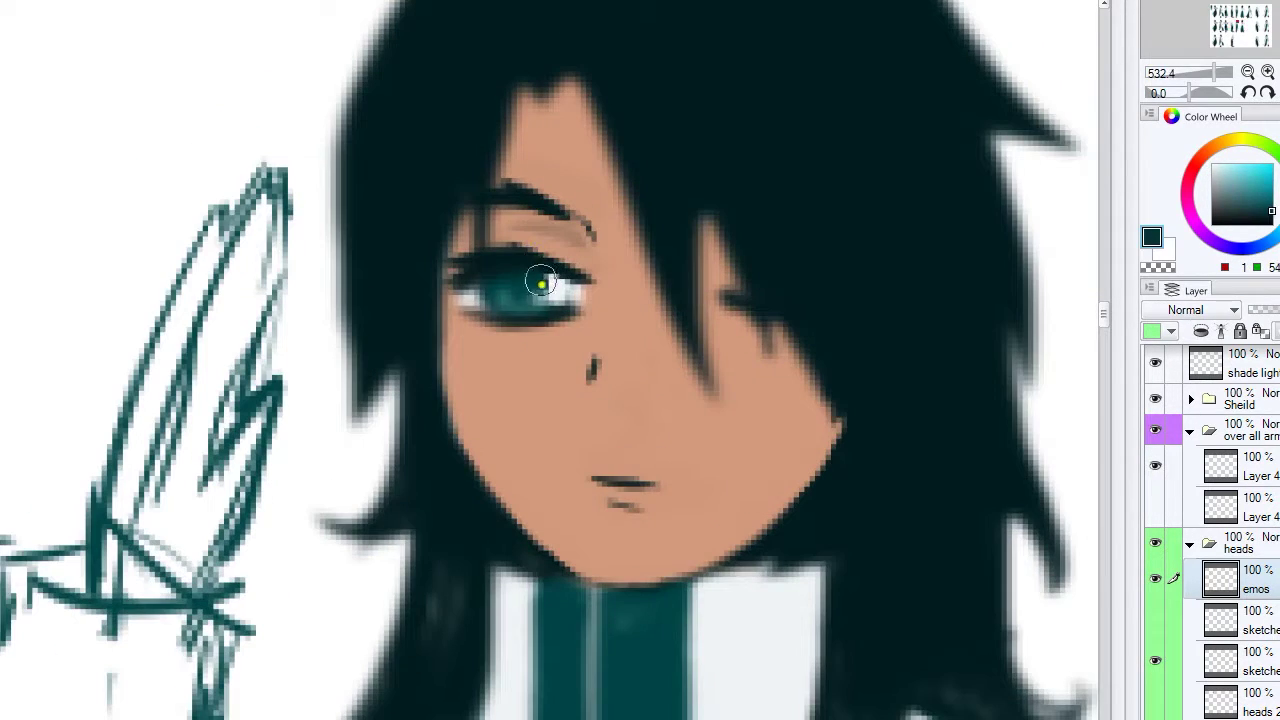
pyautogui.scroll(-6, 540, 211)
pyautogui.scroll(5, 540, 211)
pyautogui.keyDown('alt'); pyautogui.click(548, 262); pyautogui.keyUp('alt')
pyautogui.scroll(-5, 548, 262)
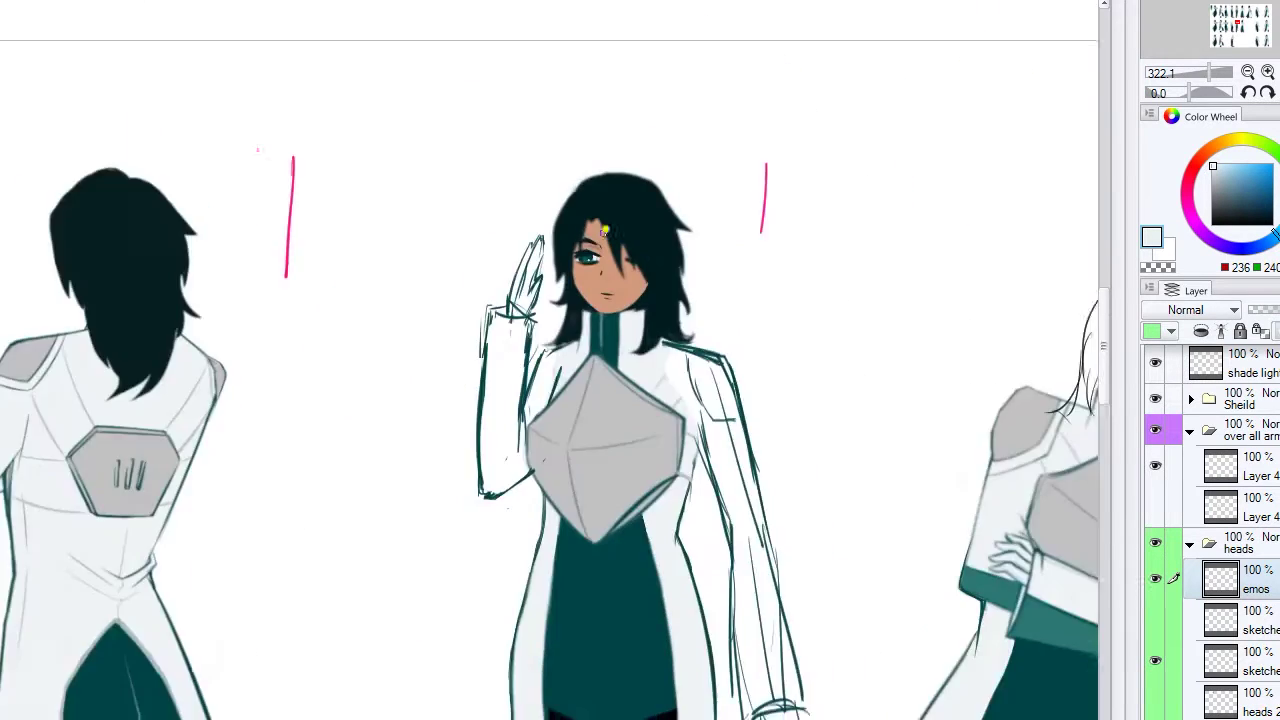
pyautogui.scroll(4, 560, 250)
pyautogui.keyDown('alt'); pyautogui.click(634, 254); pyautogui.keyUp('alt')
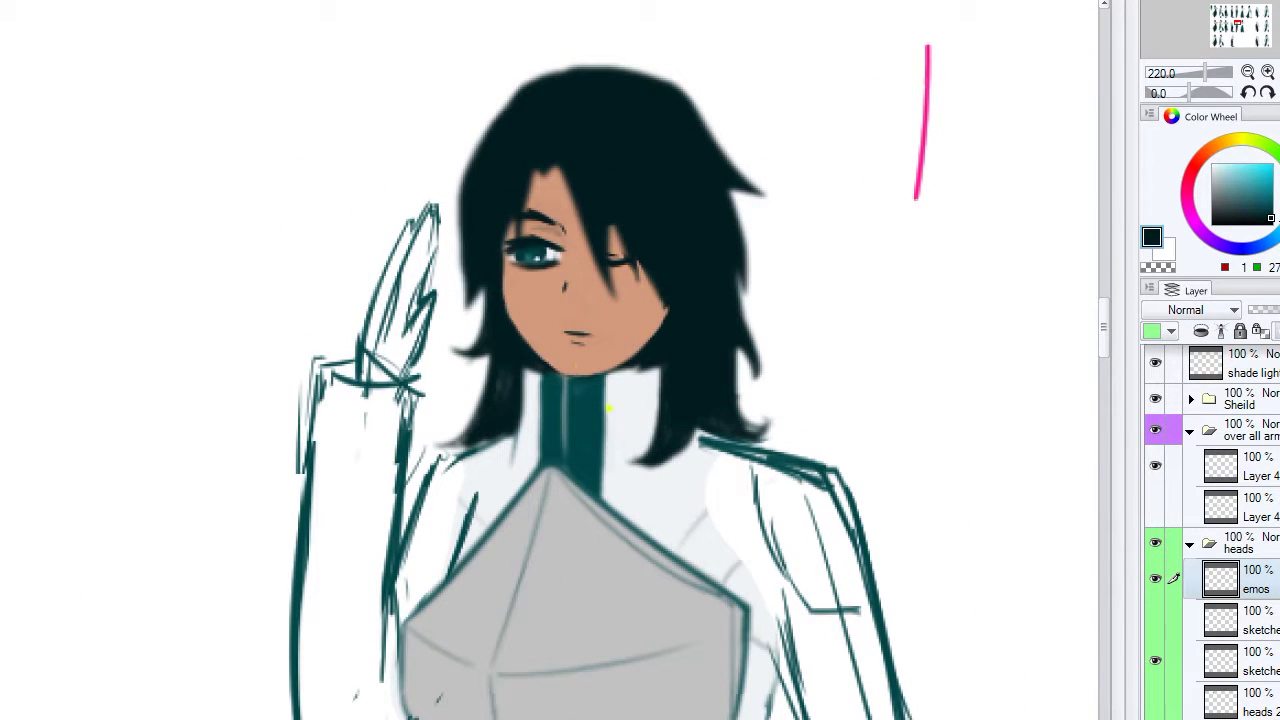
# - On the arm sketch layer, redraw the lowered hand as a blocky fist and simplify the raised hand's outline in dark teal
pyautogui.scroll(-5, 611, 151)
pyautogui.scroll(2, 633, 289)
pyautogui.click(1220, 462)
pyautogui.scroll(1, 622, 303)
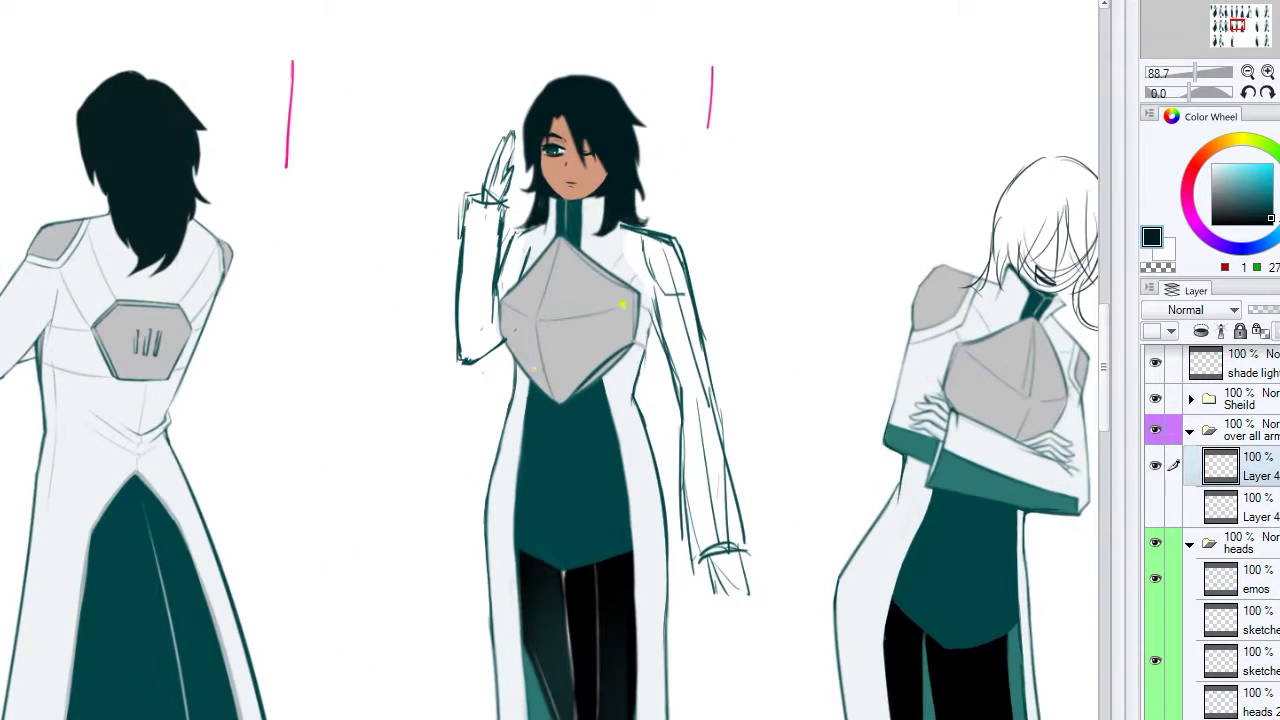
pyautogui.keyDown('alt'); pyautogui.click(702, 568); pyautogui.keyUp('alt')
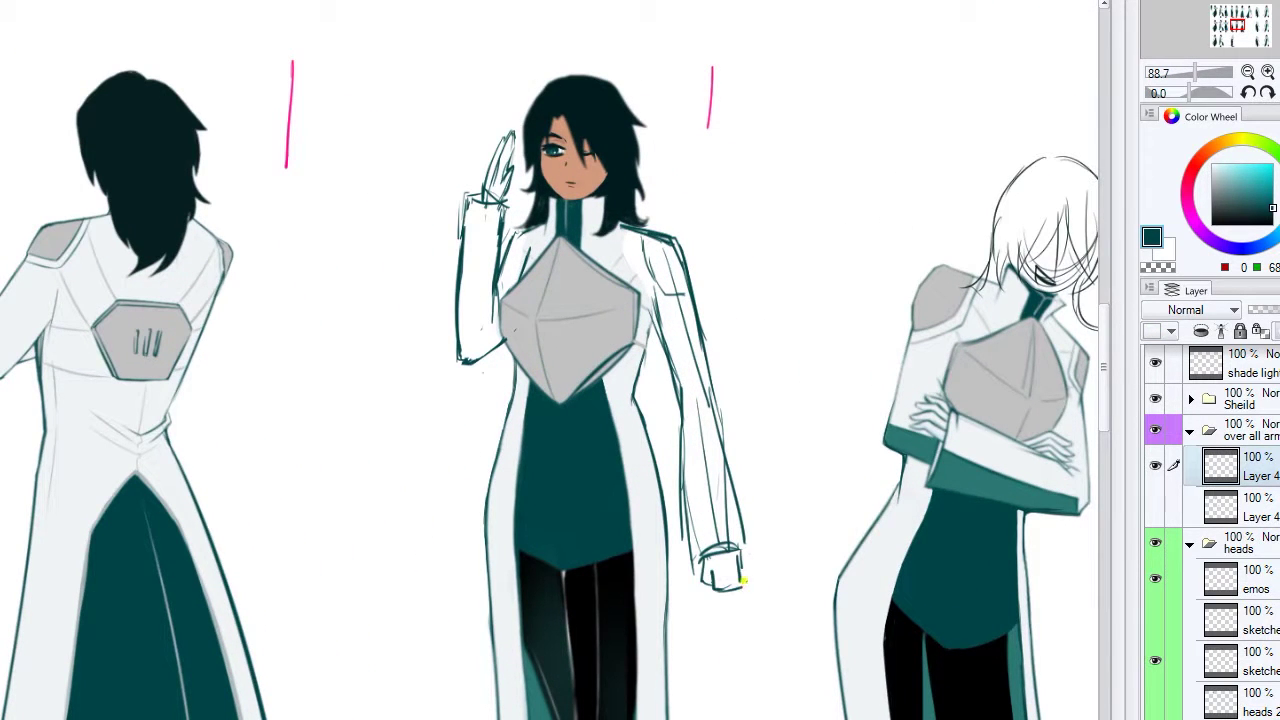
pyautogui.moveTo(512, 128); pyautogui.dragTo(511, 140)
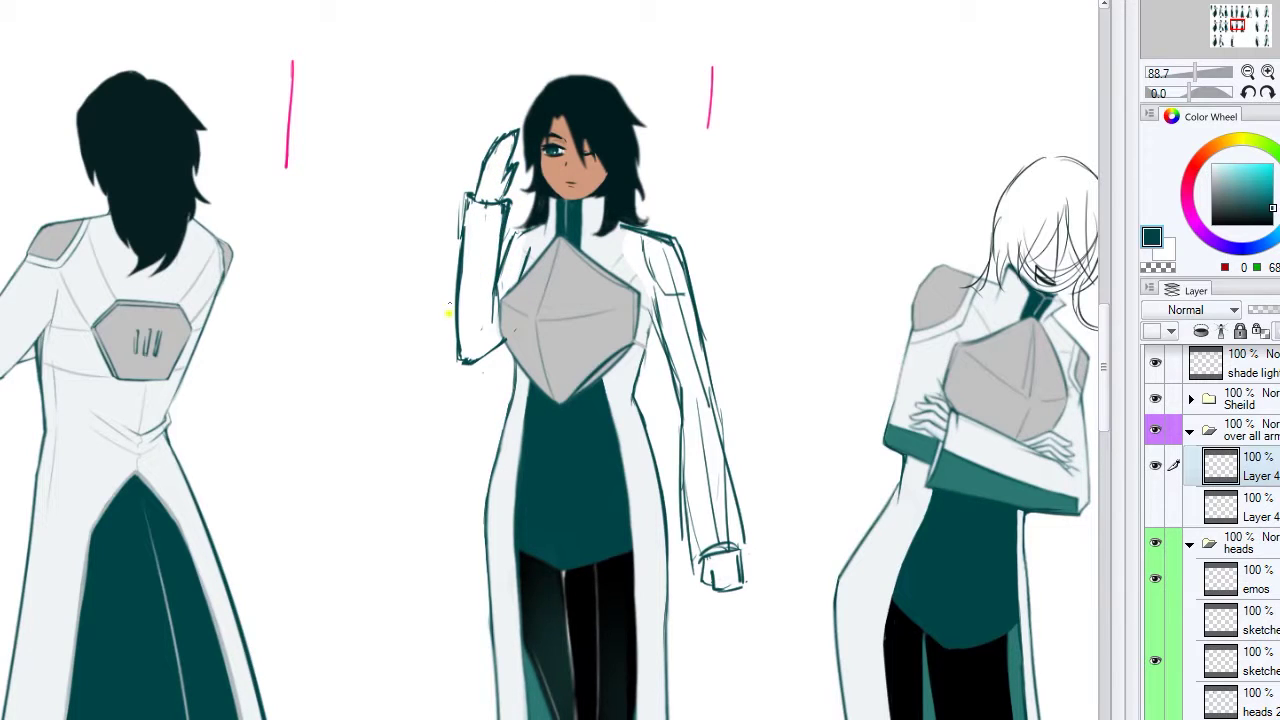
# - Redraw the raised arm's outer sleeve edge and elbow, and sketch the shoulder pad beside it
pyautogui.moveTo(448, 313)
pyautogui.mouseDown()
pyautogui.moveTo(454, 343)
pyautogui.moveTo(545, 224)
pyautogui.mouseUp()
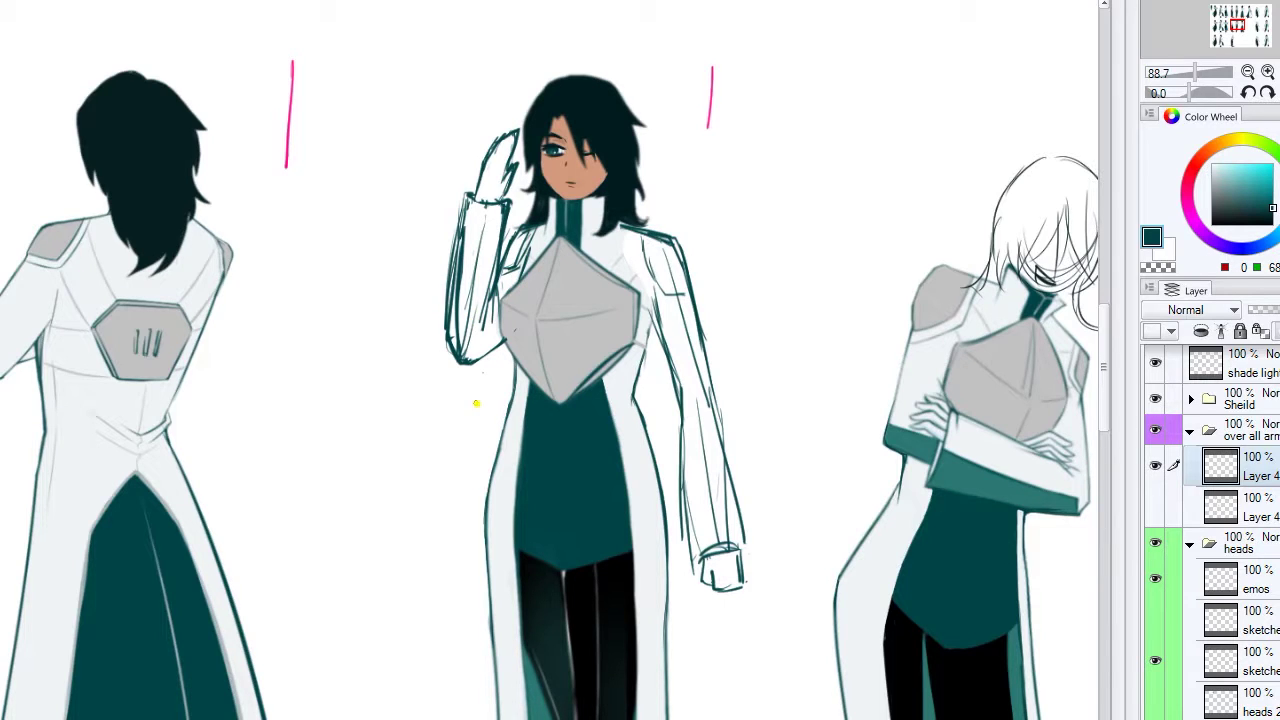
pyautogui.moveTo(458, 340); pyautogui.dragTo(483, 260)
pyautogui.scroll(-1, 566, 525)
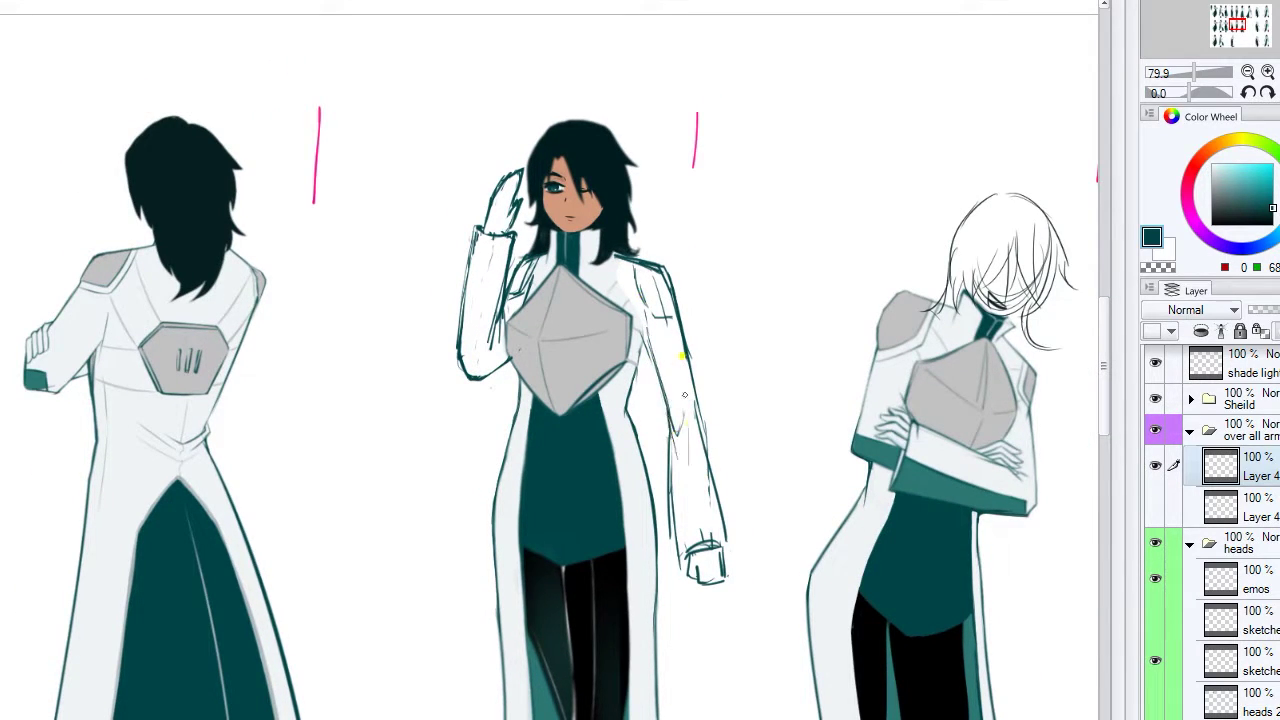
# - Refine the lowered arm's sleeve and shoulder pad lines, and add the outer panel line on the raised sleeve
pyautogui.moveTo(684, 394)
pyautogui.mouseDown()
pyautogui.moveTo(671, 508)
pyautogui.moveTo(638, 365)
pyautogui.moveTo(638, 384)
pyautogui.mouseUp()
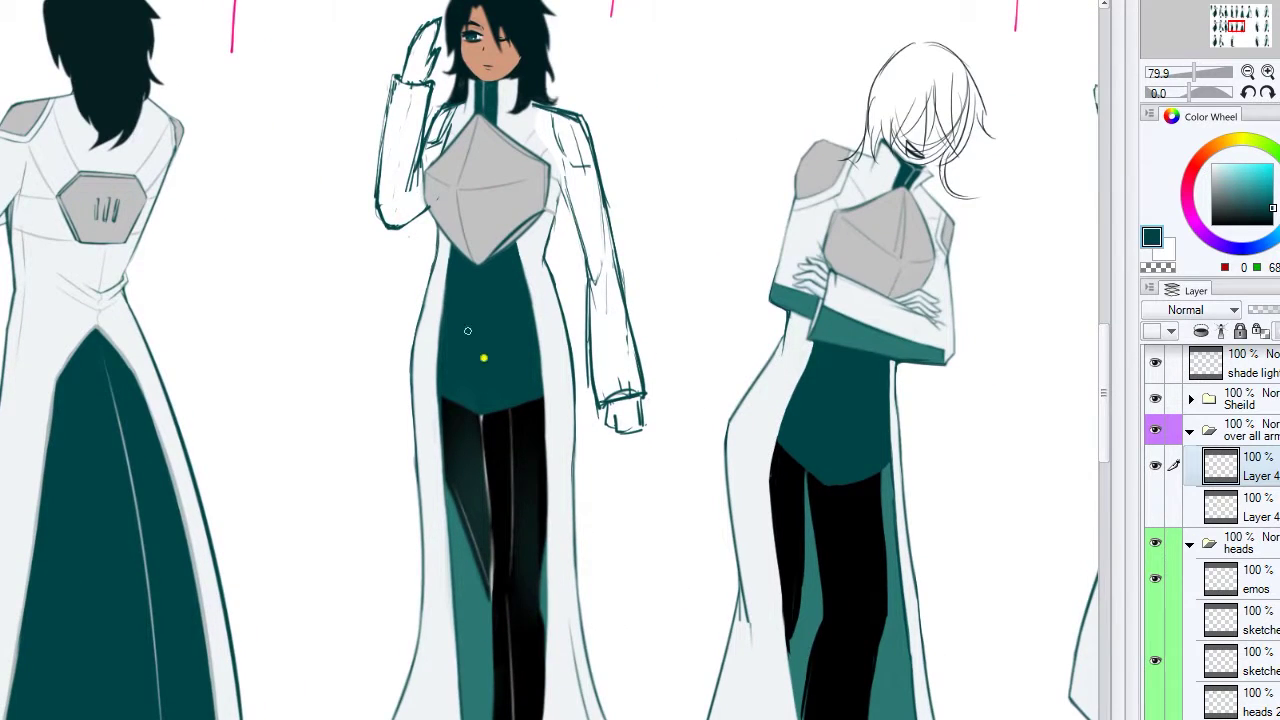
pyautogui.moveTo(403, 279); pyautogui.dragTo(368, 341)
pyautogui.moveTo(487, 256); pyautogui.dragTo(522, 292)
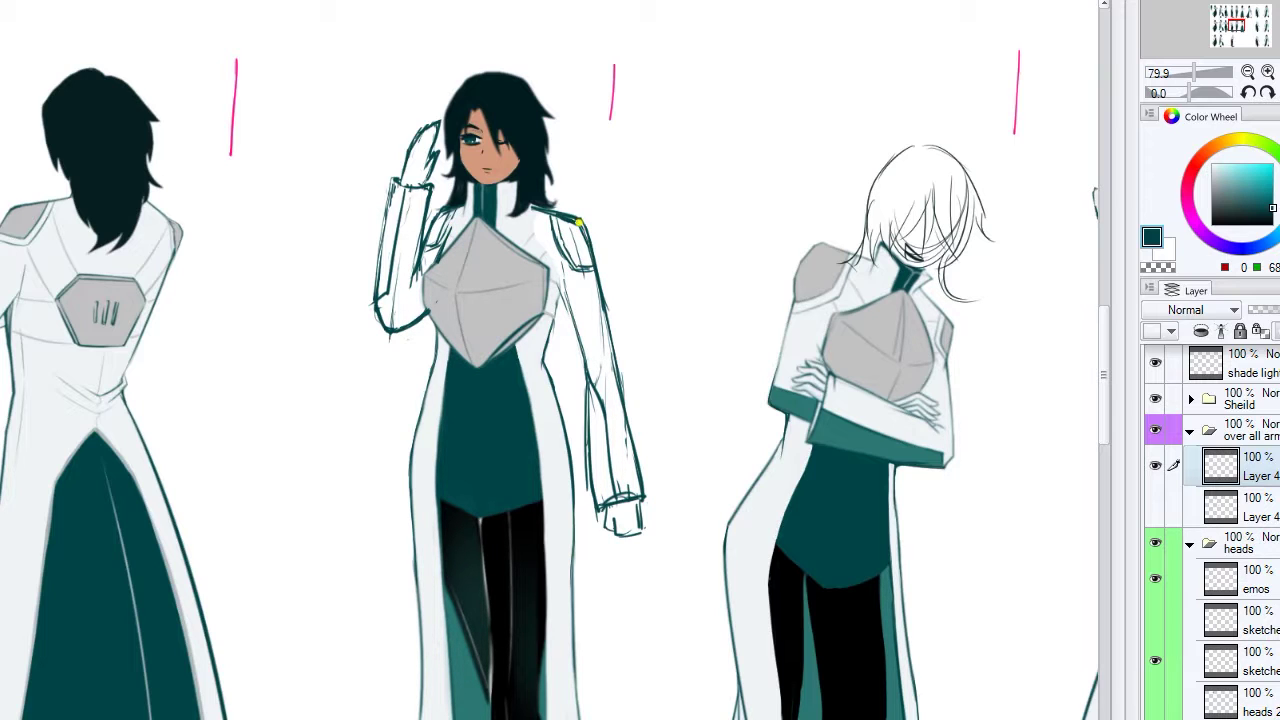
# - Define the raised hand's fingers, thumb and palm, and clean up the sleeve opening at its wrist
pyautogui.scroll(4, 300, 160)
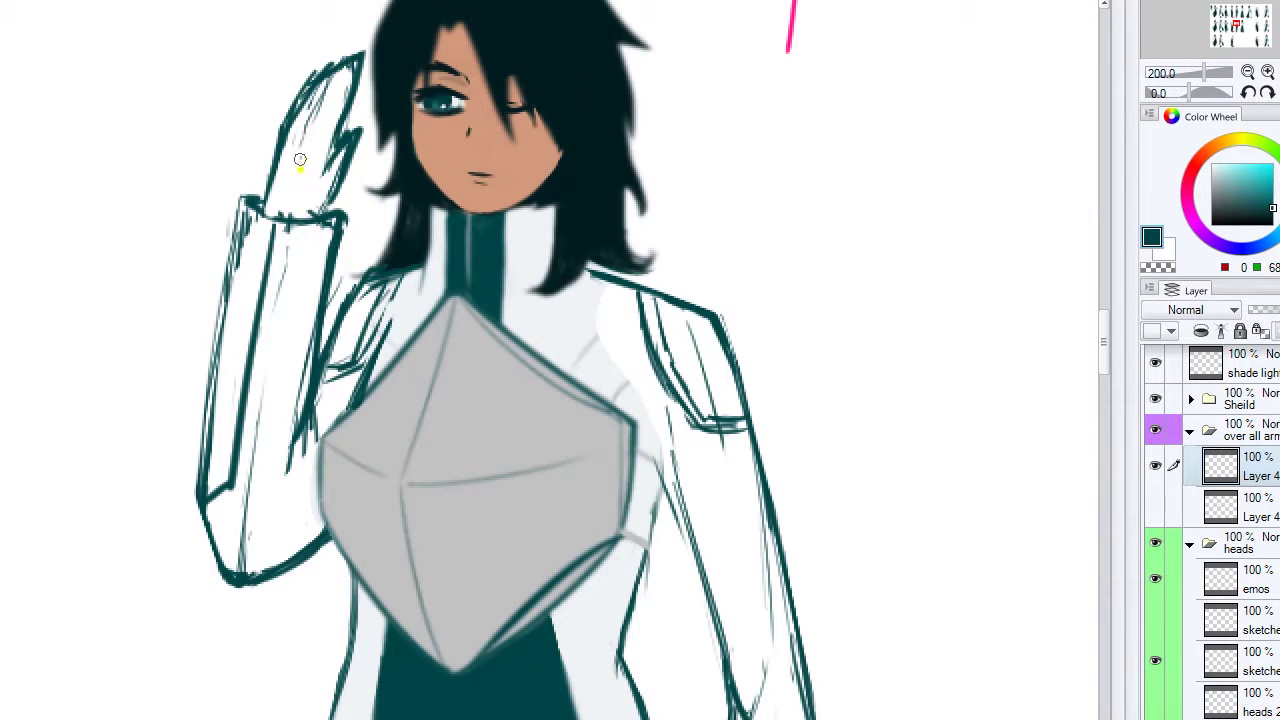
pyautogui.moveTo(283, 215)
pyautogui.mouseDown()
pyautogui.moveTo(326, 231)
pyautogui.moveTo(282, 445)
pyautogui.mouseUp()
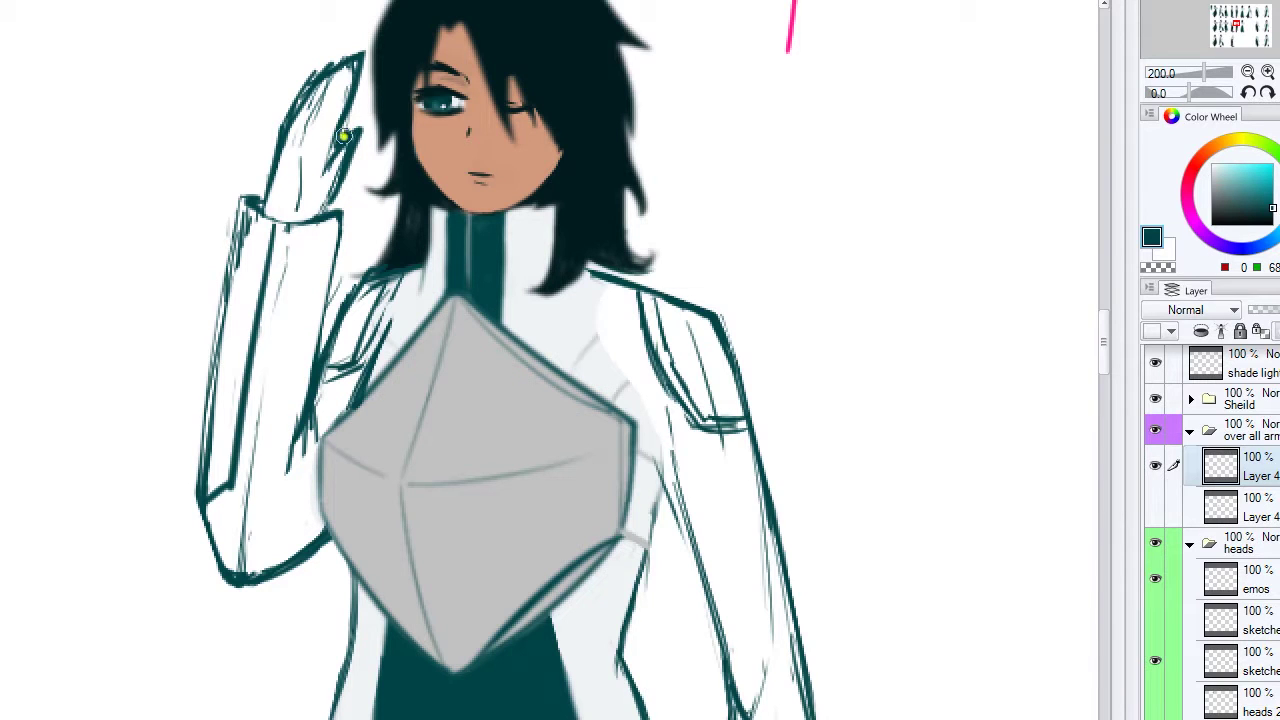
pyautogui.moveTo(343, 135); pyautogui.dragTo(320, 200)
pyautogui.moveTo(364, 79)
pyautogui.mouseDown()
pyautogui.moveTo(289, 80)
pyautogui.moveTo(273, 229)
pyautogui.moveTo(297, 383)
pyautogui.moveTo(615, 440)
pyautogui.moveTo(257, 214)
pyautogui.mouseUp()
# - Fill the raised sleeve's outer panel and the lowered sleeve's inner panel with medium teal, and tidy the lowered cuff's outline
pyautogui.moveTo(310, 140)
pyautogui.mouseDown()
pyautogui.moveTo(295, 369)
pyautogui.moveTo(313, 221)
pyautogui.moveTo(275, 404)
pyautogui.moveTo(316, 198)
pyautogui.moveTo(322, 132)
pyautogui.moveTo(285, 292)
pyautogui.moveTo(308, 130)
pyautogui.moveTo(314, 220)
pyautogui.mouseUp()
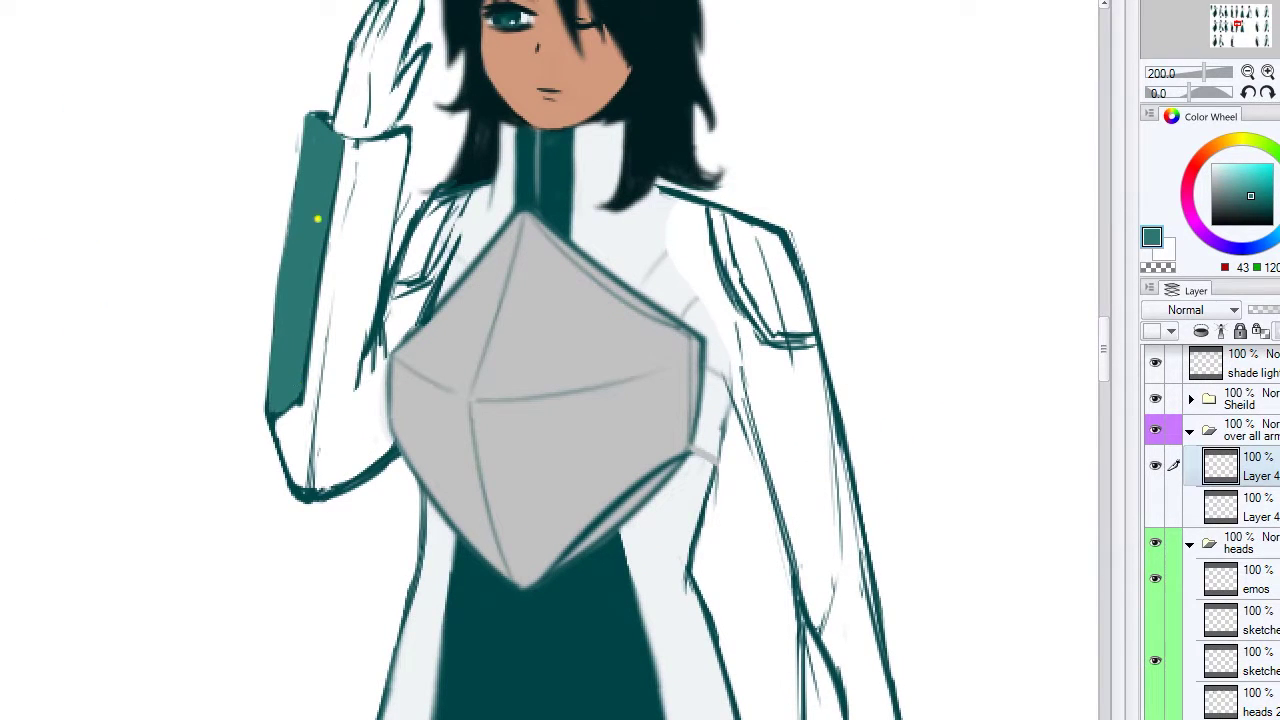
pyautogui.moveTo(803, 663)
pyautogui.mouseDown()
pyautogui.moveTo(663, 208)
pyautogui.moveTo(694, 406)
pyautogui.moveTo(724, 462)
pyautogui.moveTo(658, 178)
pyautogui.mouseUp()
pyautogui.moveTo(651, 400)
pyautogui.mouseDown()
pyautogui.moveTo(672, 478)
pyautogui.moveTo(651, 177)
pyautogui.moveTo(667, 352)
pyautogui.moveTo(688, 418)
pyautogui.mouseUp()
pyautogui.keyDown('alt'); pyautogui.click(725, 479); pyautogui.keyUp('alt')
pyautogui.scroll(3, 808, 468)
pyautogui.moveTo(695, 250); pyautogui.dragTo(725, 405)
pyautogui.moveTo(690, 195); pyautogui.dragTo(684, 245)
pyautogui.moveTo(780, 566); pyautogui.dragTo(750, 430)
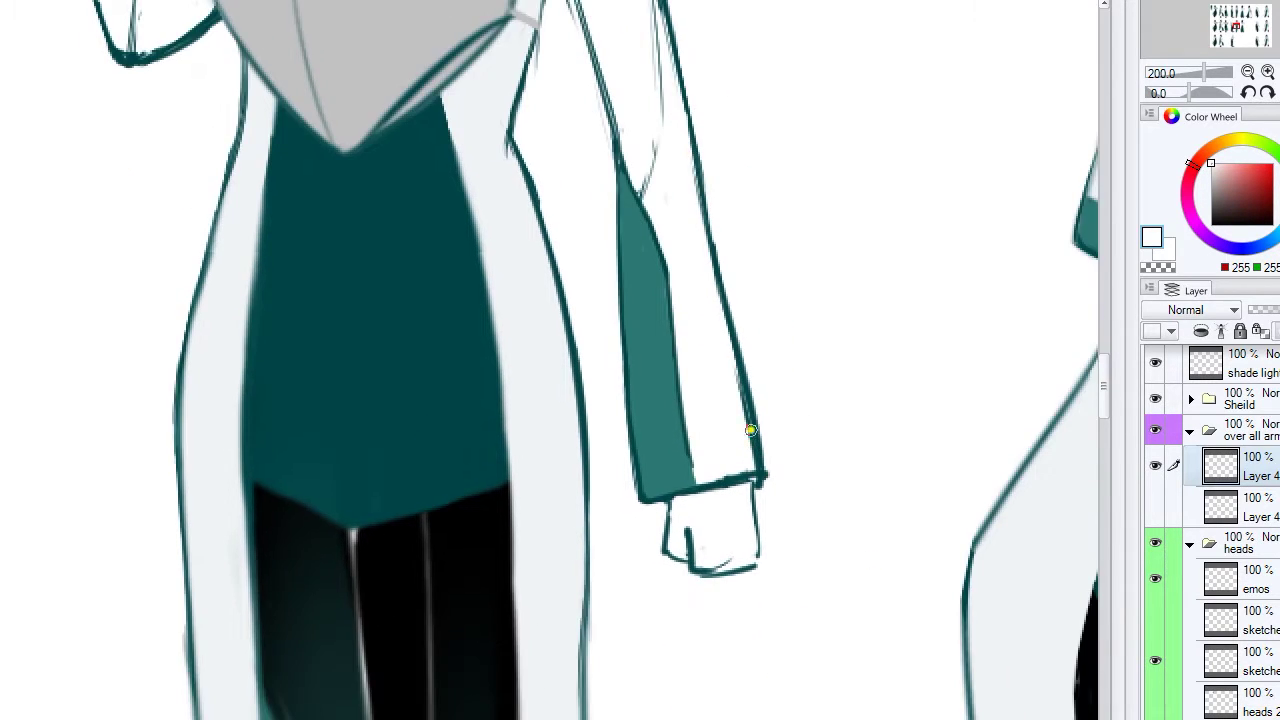
# - Strengthen the raised sleeve's outer edge in dark teal and clean stray lines around its cuff and elbow with white
pyautogui.keyDown('alt'); pyautogui.click(694, 474); pyautogui.keyUp('alt')
pyautogui.scroll(5, 694, 474)
pyautogui.hscroll(-3, 257, 91)
pyautogui.moveTo(274, 100)
pyautogui.mouseDown()
pyautogui.moveTo(234, 329)
pyautogui.moveTo(240, 395)
pyautogui.mouseUp()
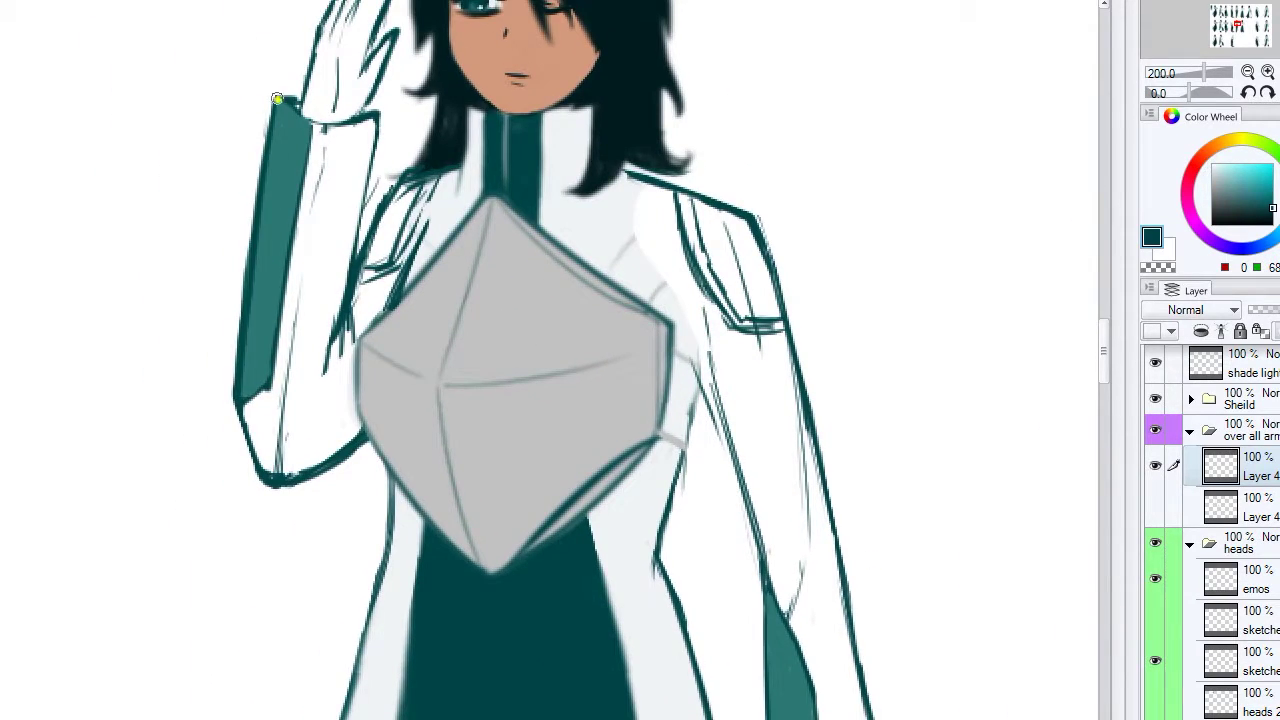
pyautogui.keyDown('alt'); pyautogui.click(318, 135); pyautogui.keyUp('alt')
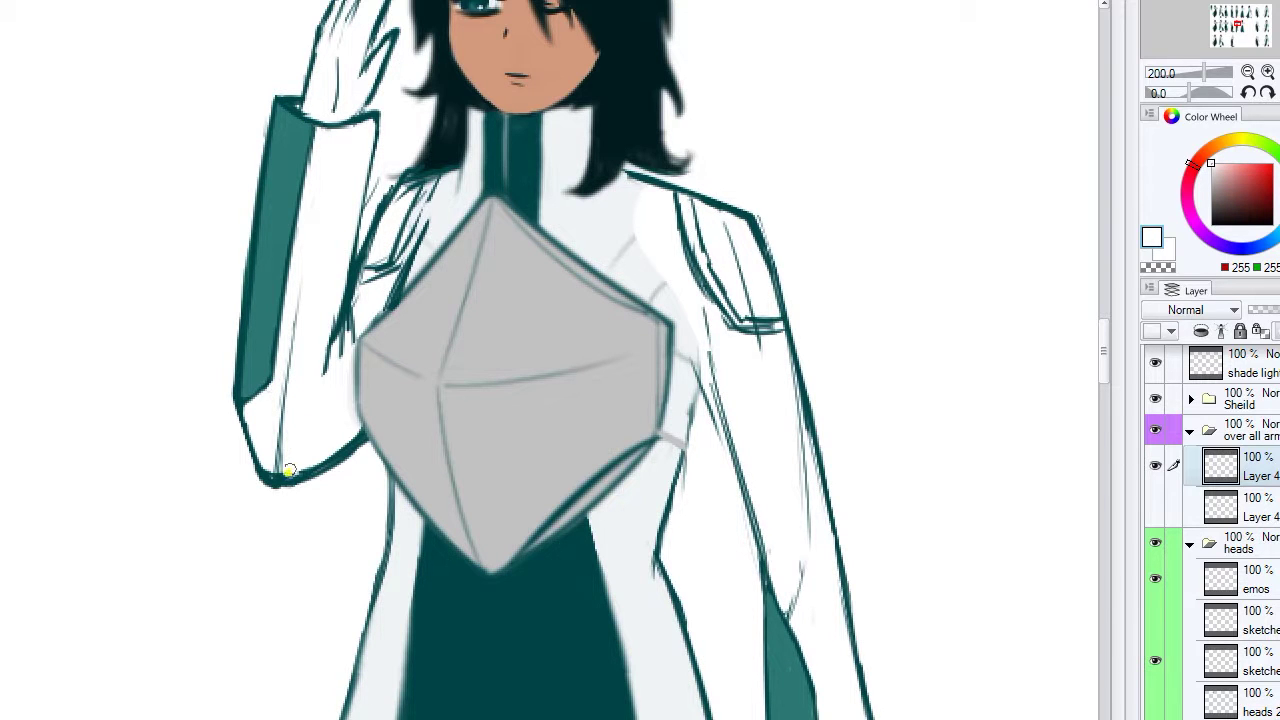
pyautogui.scroll(-5, 360, 205)
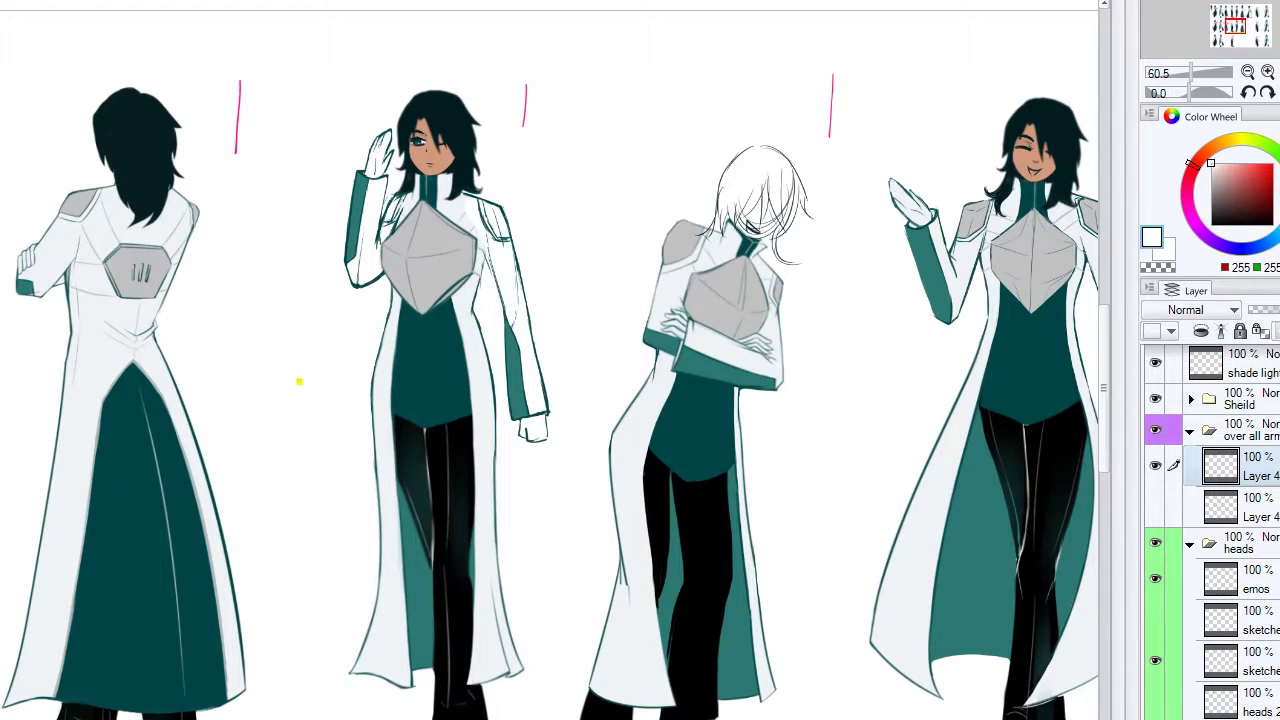
# - Fill the raised arm's shoulder pad with the grey sampled from the chest plate
pyautogui.scroll(7, 298, 381)
pyautogui.keyDown('alt'); pyautogui.click(443, 217); pyautogui.keyUp('alt')
pyautogui.scroll(-2, 290, 425)
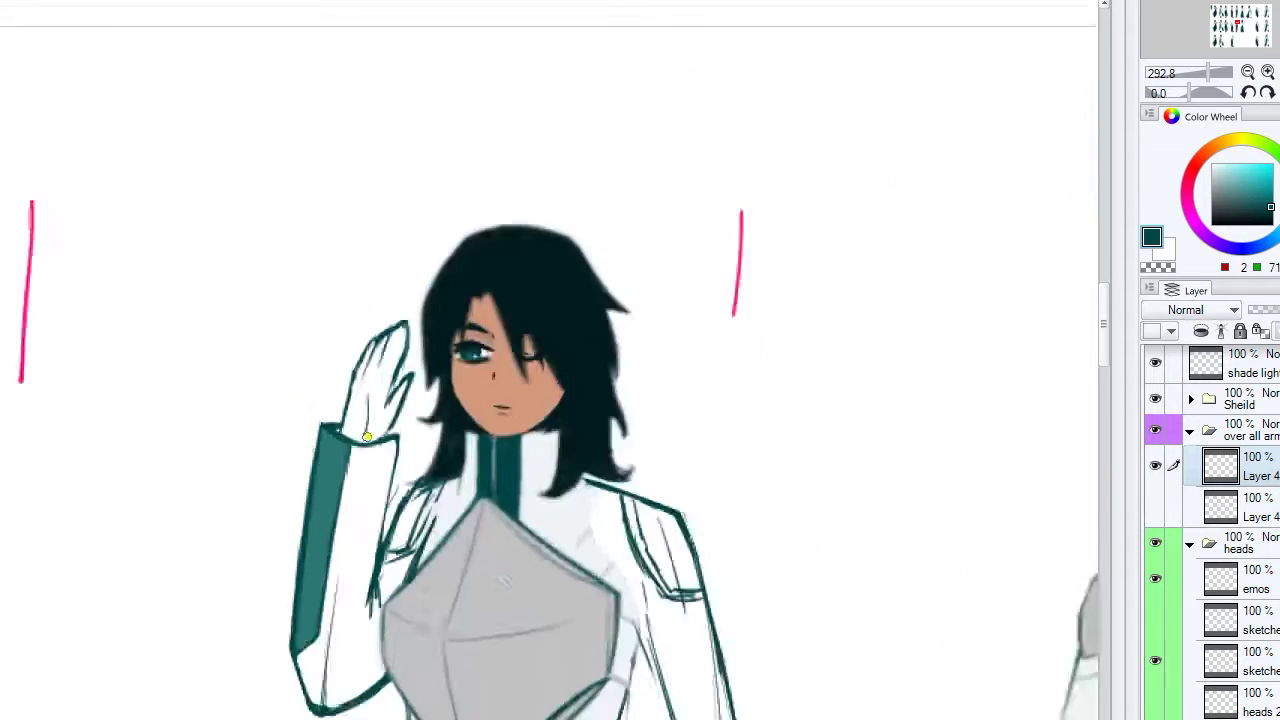
pyautogui.scroll(-4, 367, 437)
pyautogui.scroll(3, 367, 437)
pyautogui.keyDown('alt'); pyautogui.click(500, 260); pyautogui.keyUp('alt')
pyautogui.moveTo(440, 250); pyautogui.dragTo(462, 180)
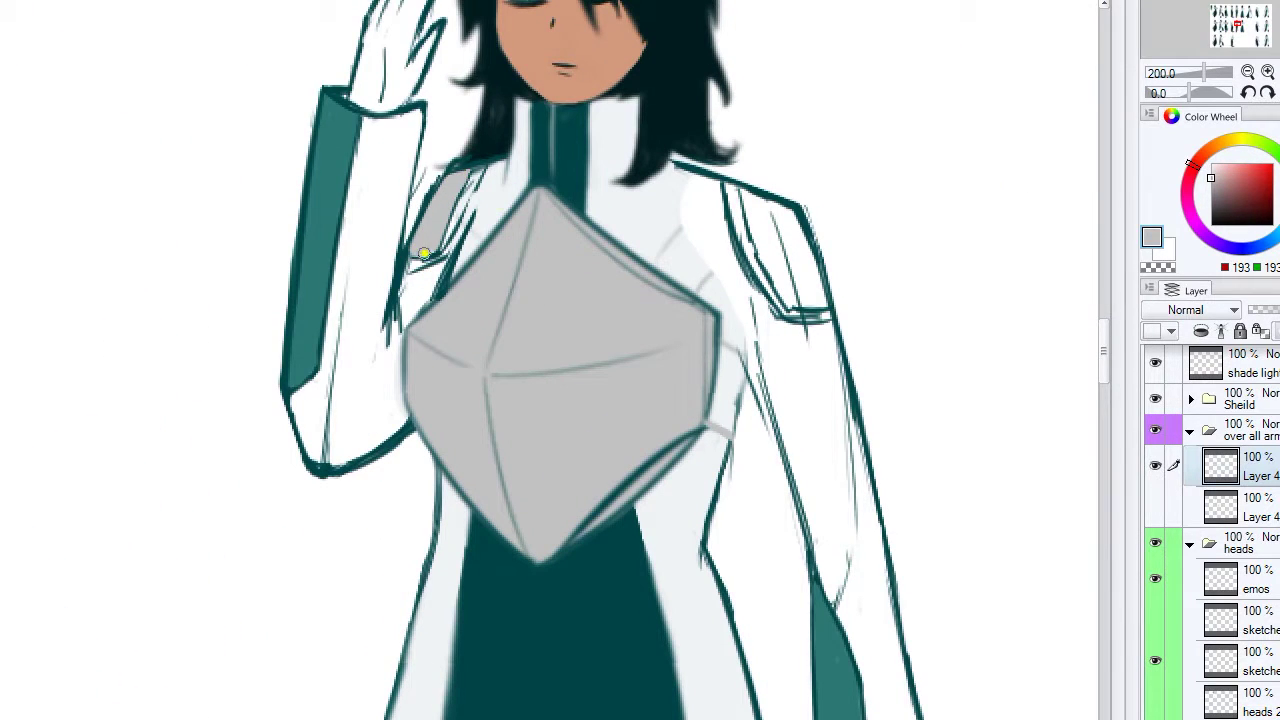
# - Paint the raised sleeve and upper arm with the coat's off-white, showing the black Layer 3 backdrop to fill the gaps
pyautogui.keyDown('alt'); pyautogui.click(405, 147); pyautogui.keyUp('alt')
pyautogui.moveTo(410, 275)
pyautogui.mouseDown()
pyautogui.moveTo(440, 265)
pyautogui.moveTo(476, 178)
pyautogui.mouseUp()
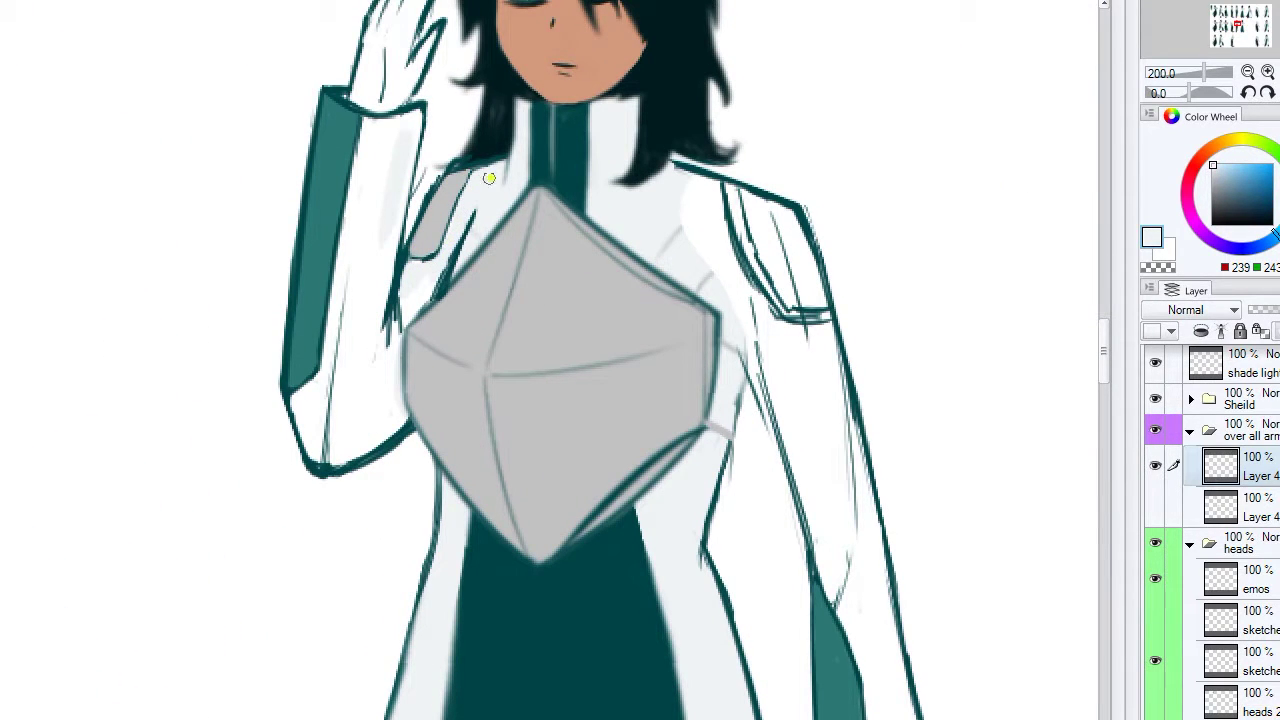
pyautogui.moveTo(398, 305)
pyautogui.mouseDown()
pyautogui.moveTo(393, 339)
pyautogui.moveTo(394, 393)
pyautogui.moveTo(373, 452)
pyautogui.moveTo(336, 466)
pyautogui.moveTo(385, 402)
pyautogui.moveTo(342, 404)
pyautogui.moveTo(368, 359)
pyautogui.moveTo(359, 276)
pyautogui.moveTo(405, 131)
pyautogui.moveTo(371, 128)
pyautogui.moveTo(382, 170)
pyautogui.mouseUp()
pyautogui.scroll(-3, 1210, 530)
pyautogui.click(1155, 676)
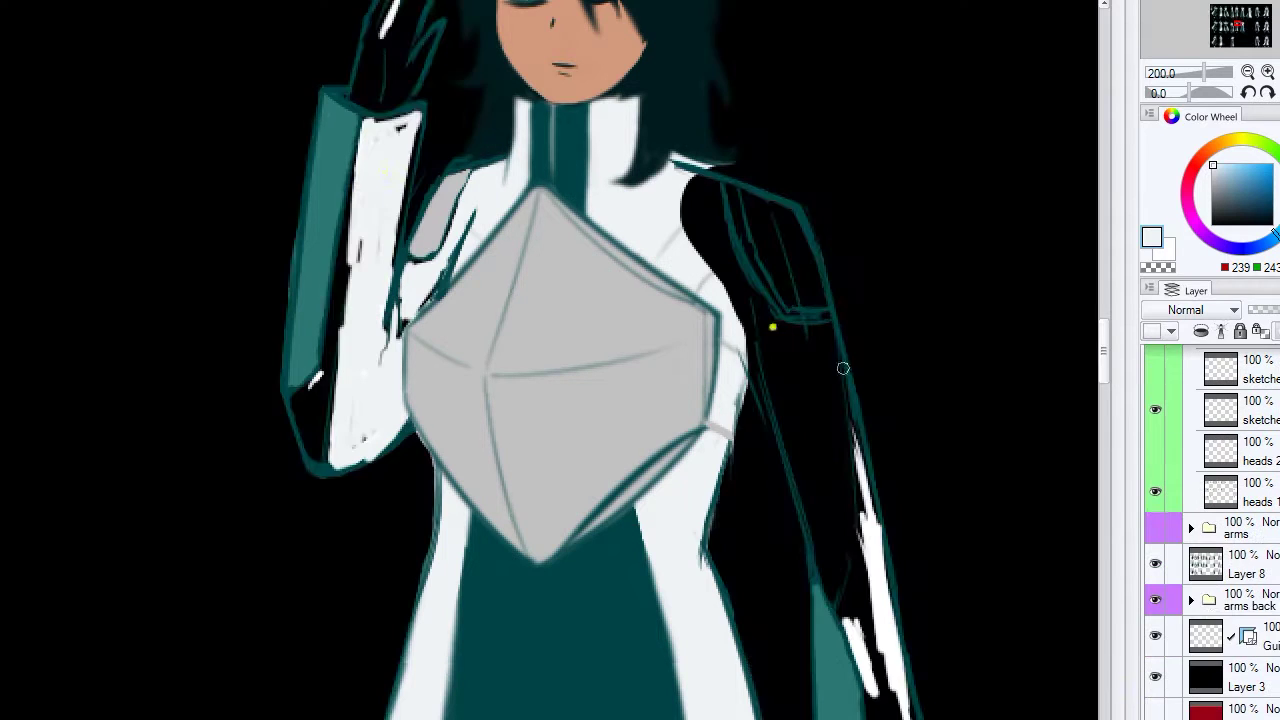
pyautogui.moveTo(300, 402)
pyautogui.mouseDown()
pyautogui.moveTo(319, 463)
pyautogui.moveTo(333, 466)
pyautogui.moveTo(302, 411)
pyautogui.moveTo(330, 404)
pyautogui.moveTo(358, 160)
pyautogui.moveTo(389, 121)
pyautogui.moveTo(374, 140)
pyautogui.moveTo(380, 318)
pyautogui.mouseUp()
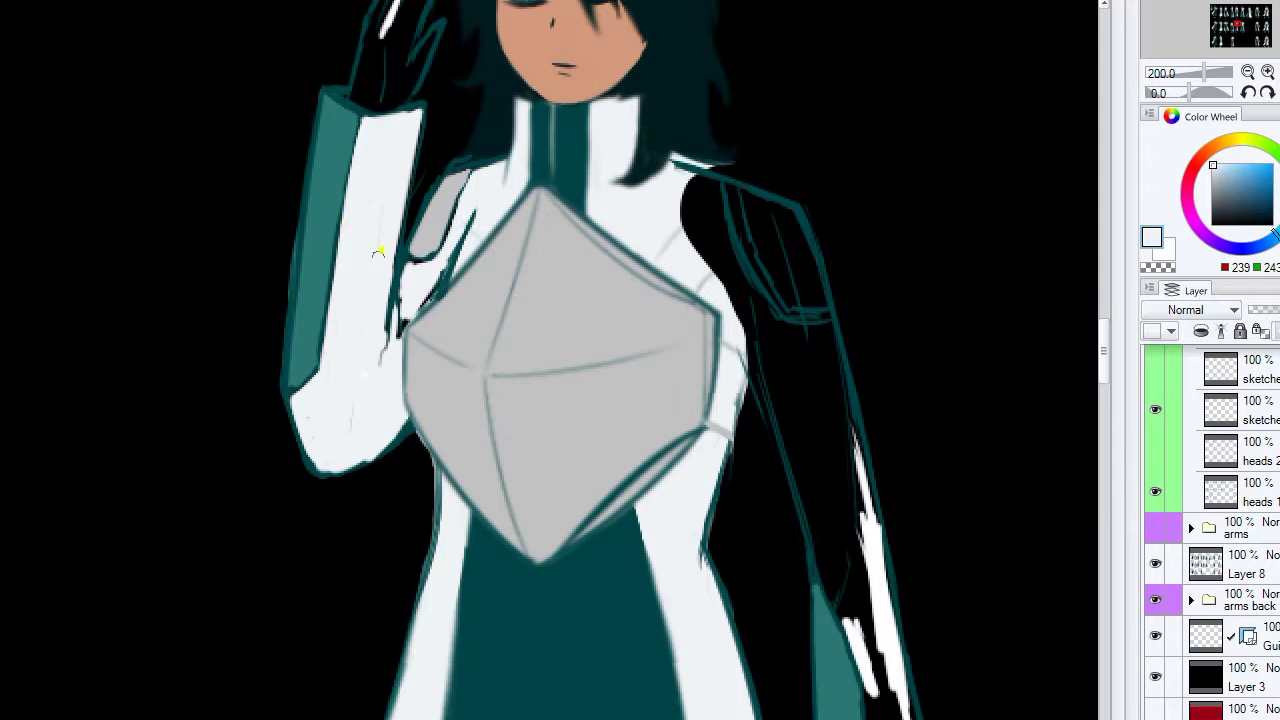
pyautogui.moveTo(378, 253)
pyautogui.mouseDown()
pyautogui.moveTo(449, 237)
pyautogui.moveTo(411, 265)
pyautogui.moveTo(433, 253)
pyautogui.moveTo(471, 175)
pyautogui.moveTo(506, 157)
pyautogui.mouseUp()
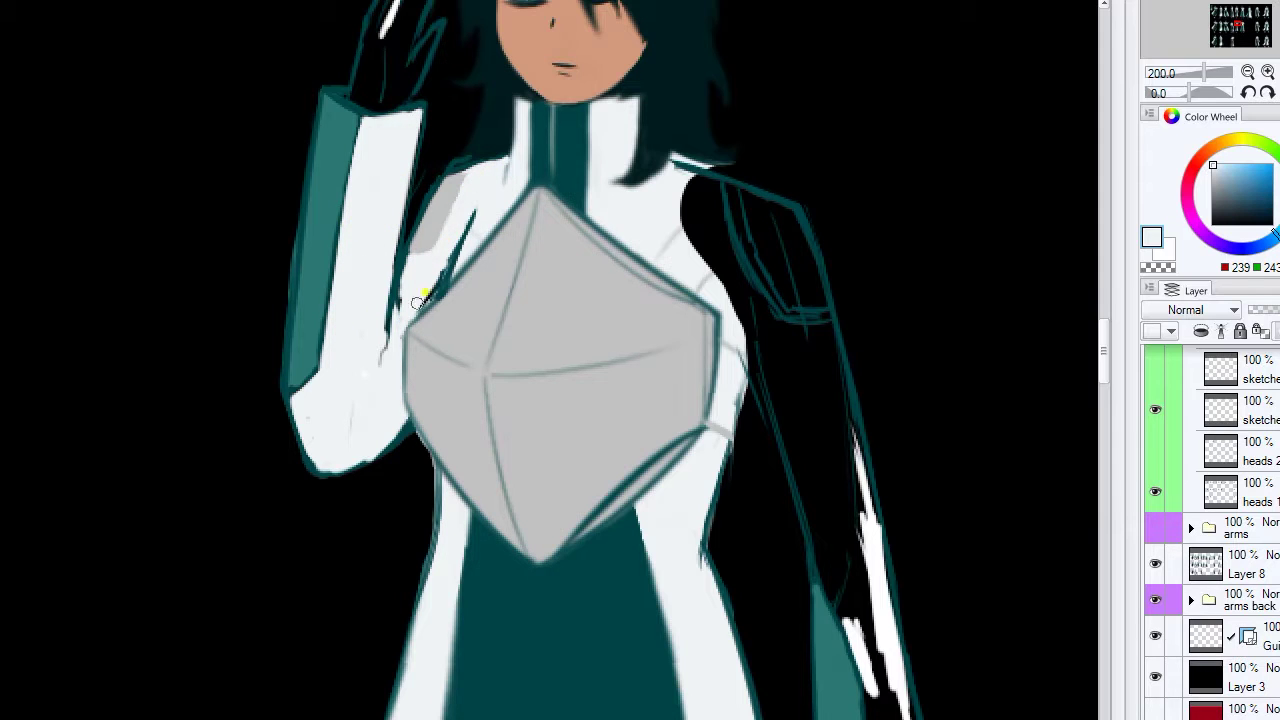
pyautogui.moveTo(418, 302); pyautogui.dragTo(415, 308)
# - Hide the black backdrop layer, then redraw the raised arm's shoulder seams, pad edge and elbow lines
pyautogui.click(1155, 676)
pyautogui.moveTo(436, 258)
pyautogui.mouseDown()
pyautogui.moveTo(470, 162)
pyautogui.moveTo(512, 150)
pyautogui.moveTo(438, 262)
pyautogui.moveTo(449, 206)
pyautogui.moveTo(440, 255)
pyautogui.mouseUp()
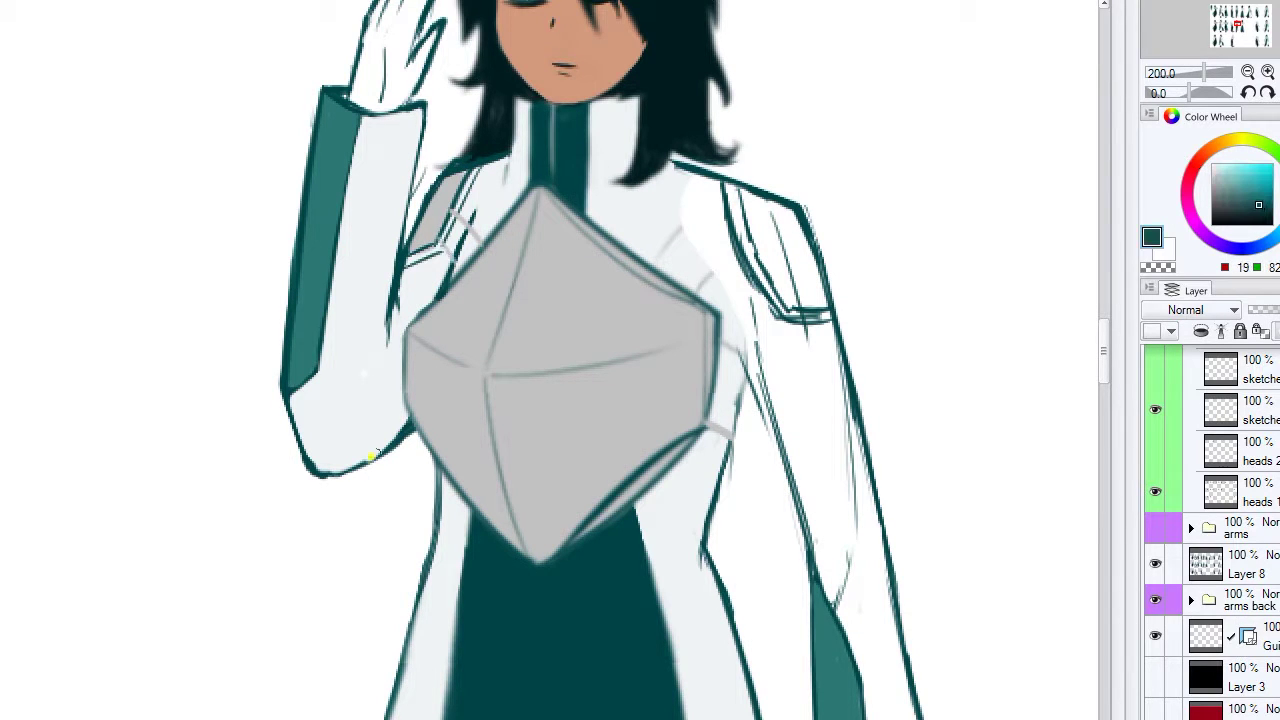
pyautogui.moveTo(400, 442); pyautogui.dragTo(323, 466)
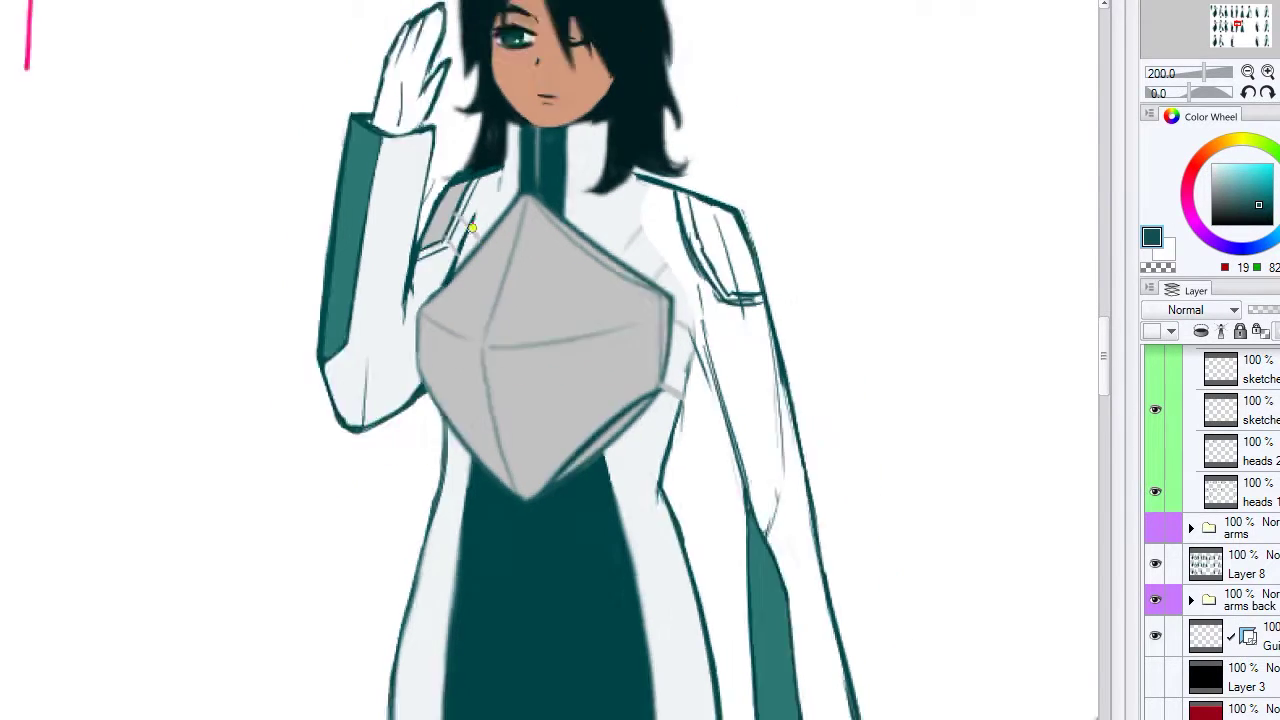
# - Flip the canvas view horizontally and touch up the front-facing character's visible eyebrow on the emos layer
pyautogui.scroll(-5, 471, 229)
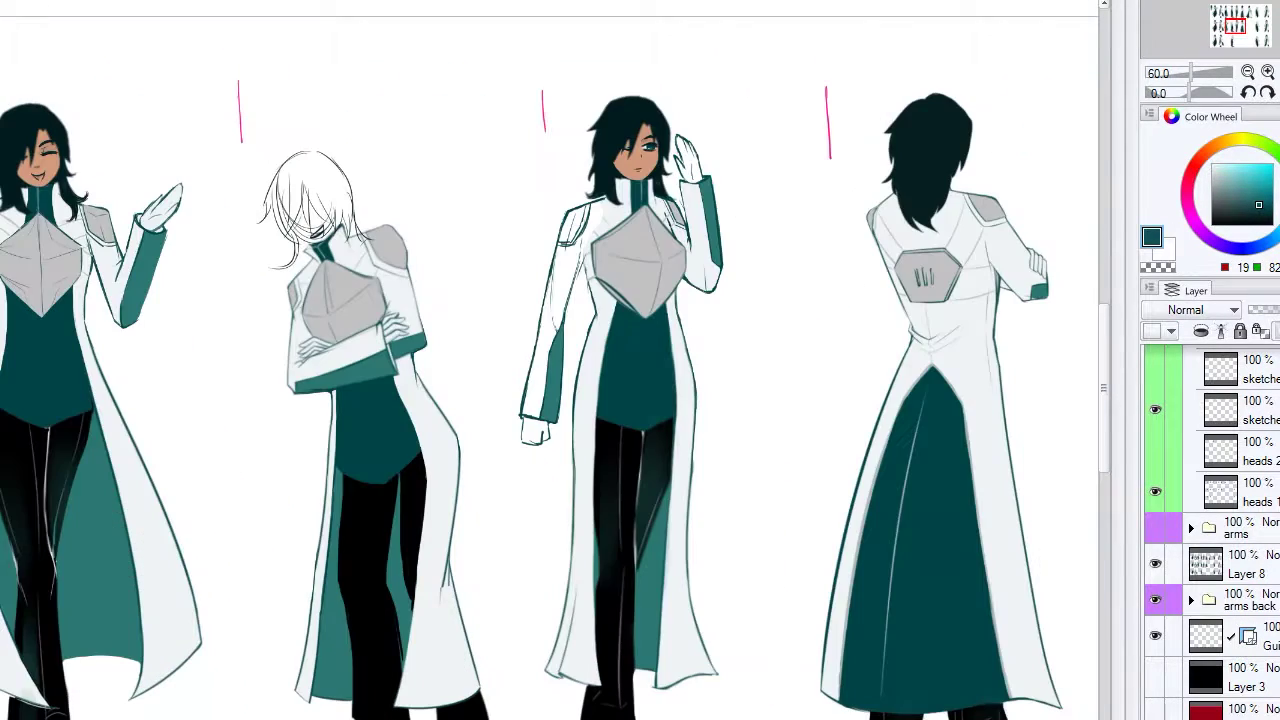
pyautogui.scroll(5, 648, 129)
pyautogui.keyDown('ctrl'); pyautogui.click(615, 160); pyautogui.keyUp('ctrl')
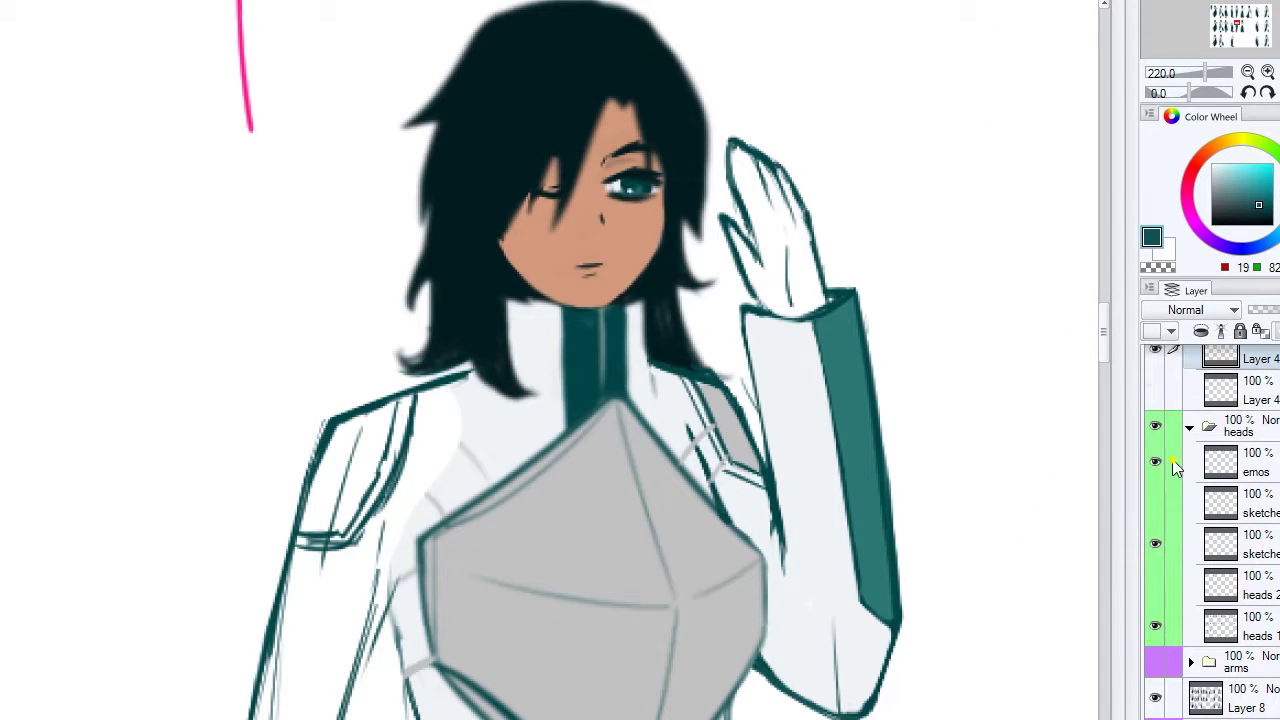
pyautogui.keyDown('alt'); pyautogui.click(603, 159); pyautogui.keyUp('alt')
pyautogui.keyDown('alt'); pyautogui.click(683, 154); pyautogui.keyUp('alt')
pyautogui.scroll(-4, 620, 160)
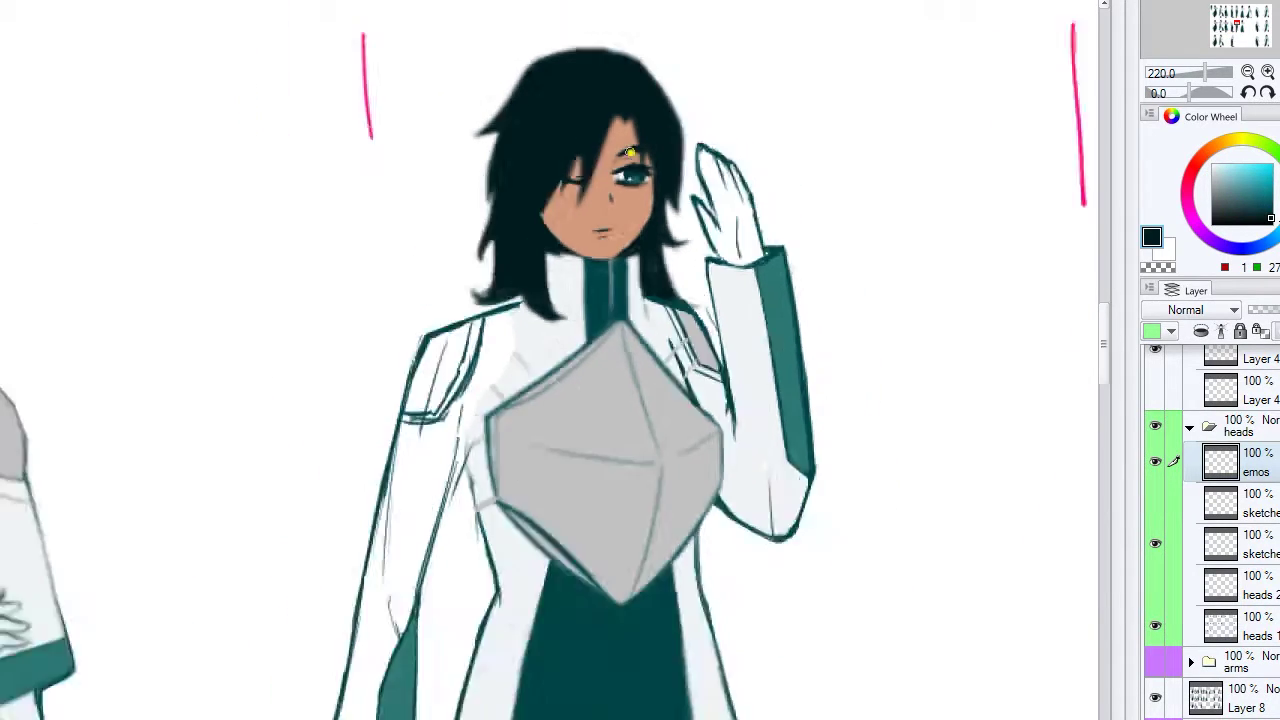
pyautogui.scroll(4, 535, 45)
pyautogui.scroll(-5, 706, 213)
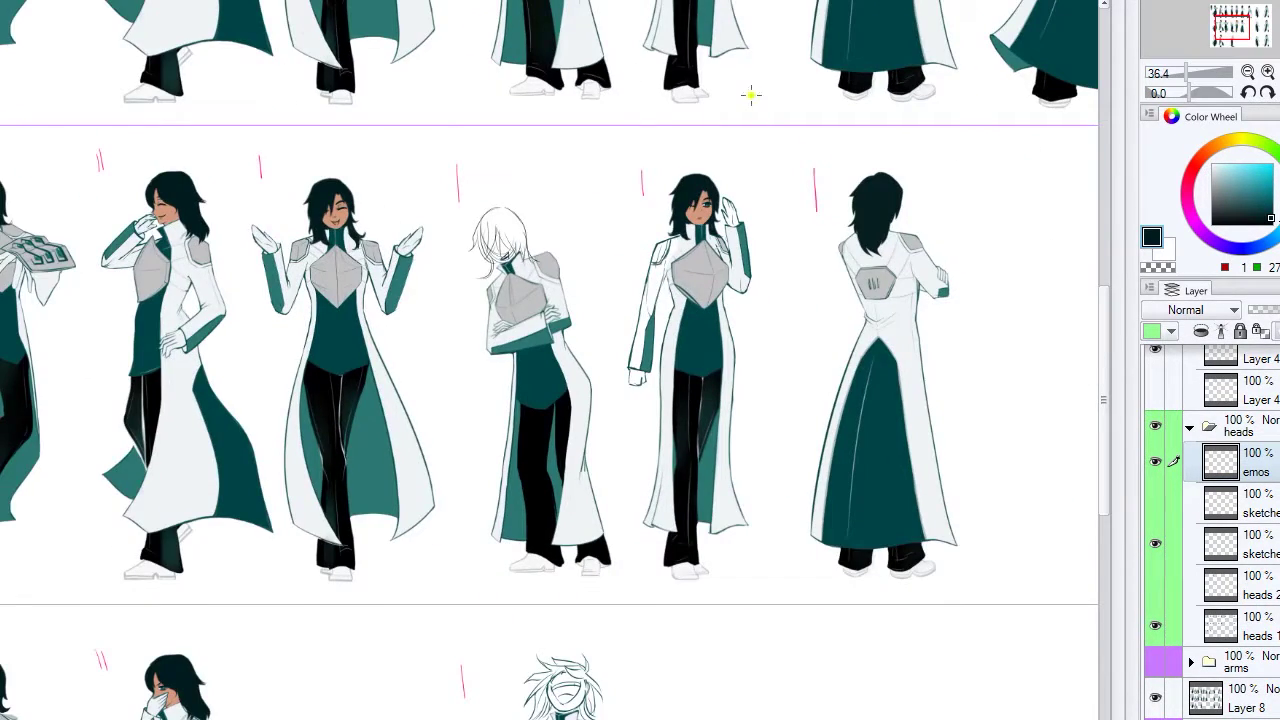
# - Refine the visible eye's white, iris and surrounding skin on the emos layer using colours sampled from the face
pyautogui.scroll(7, 712, 206)
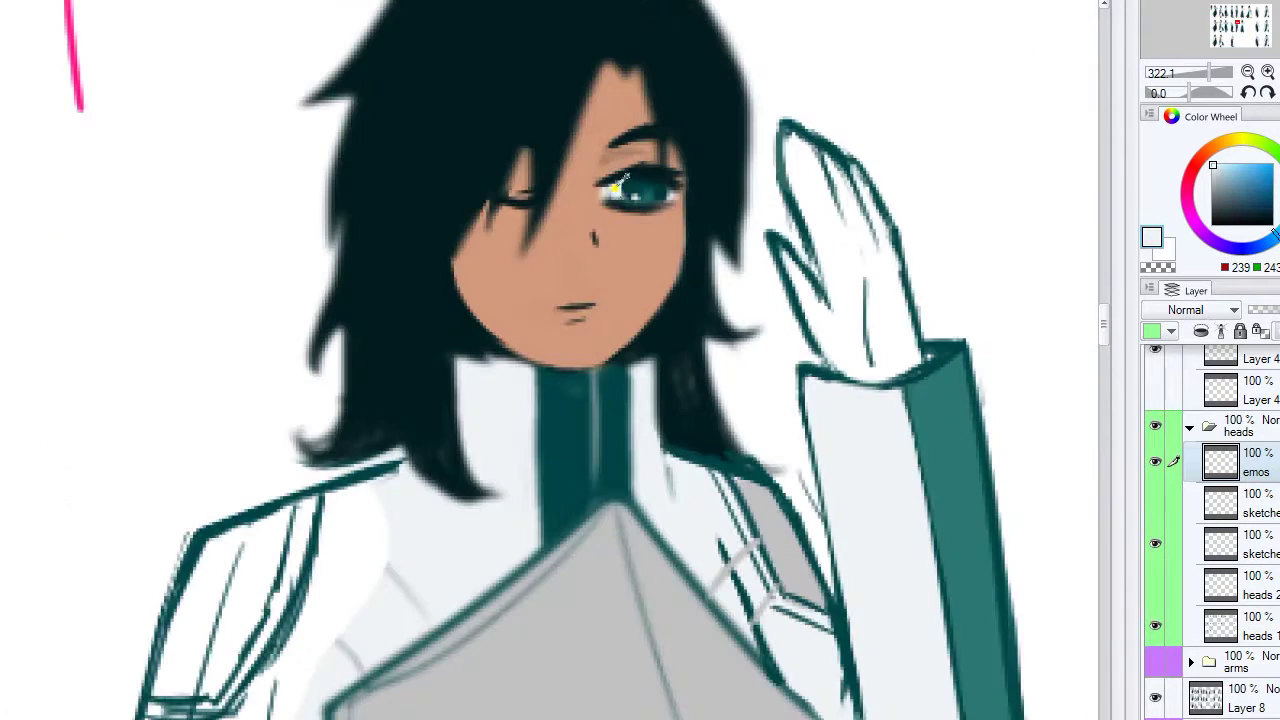
pyautogui.keyDown('alt'); pyautogui.click(678, 190); pyautogui.keyUp('alt')
pyautogui.keyDown('alt'); pyautogui.click(662, 205); pyautogui.keyUp('alt')
pyautogui.keyDown('alt'); pyautogui.click(614, 205); pyautogui.keyUp('alt')
pyautogui.keyDown('alt'); pyautogui.click(596, 175); pyautogui.keyUp('alt')
pyautogui.scroll(-6, 696, 120)
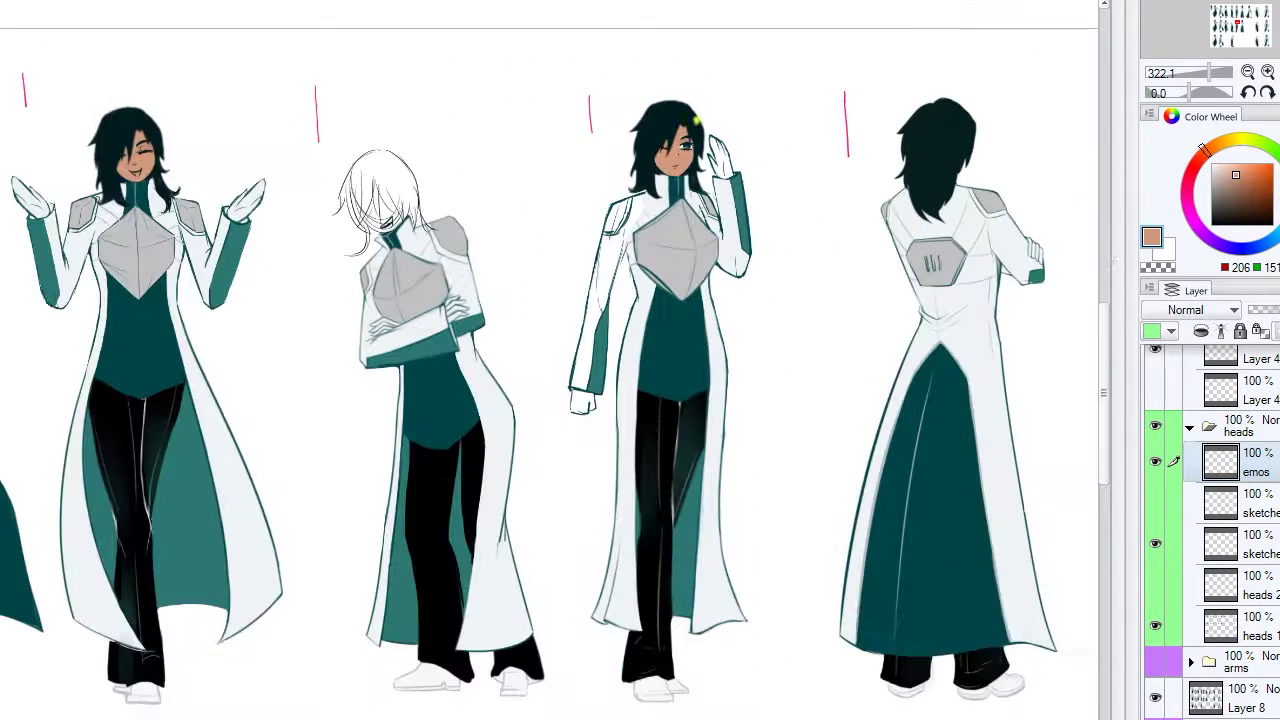
# - Mirror the canvas view horizontally to check the drawn poses, and restore the original orientation
pyautogui.scroll(2, 1108, 308)
pyautogui.press('h')
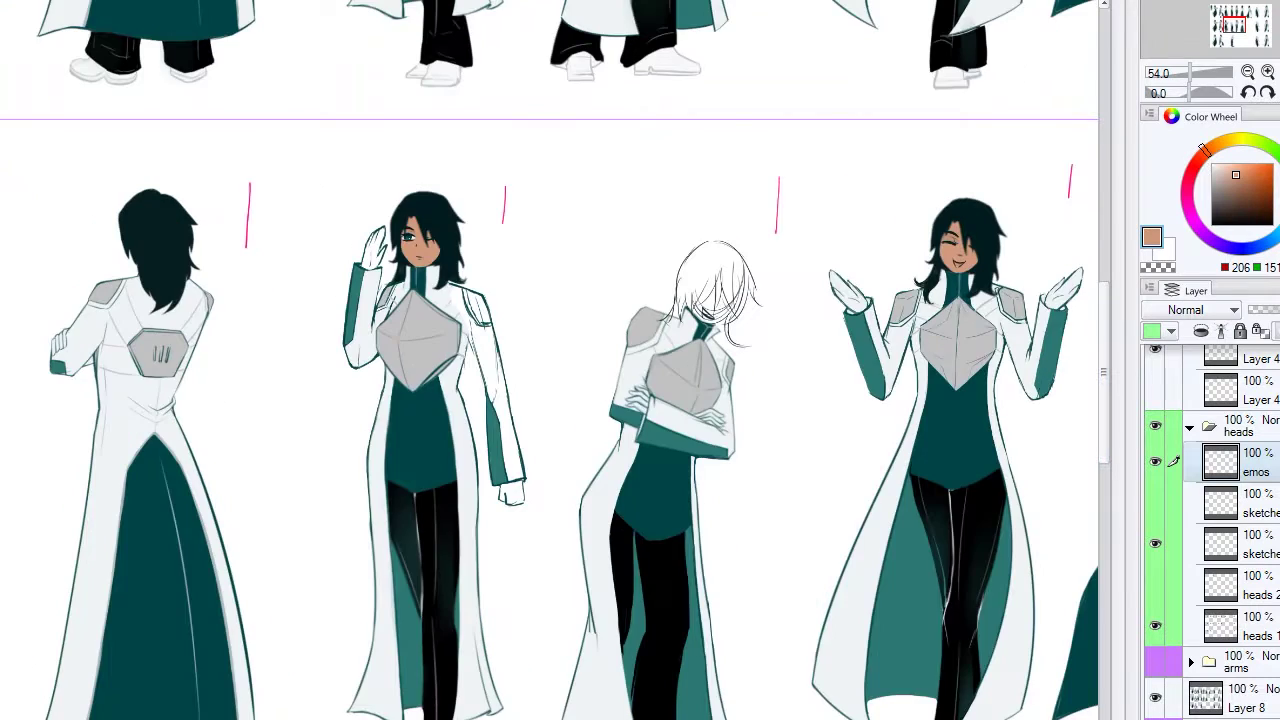
pyautogui.press('h')
# - Collapse the heads folder and paint the shoulder pad of the front-facing character's lowered arm in the chest plate's grey on the arm layer
pyautogui.click(1190, 428)
pyautogui.moveTo(814, 582); pyautogui.dragTo(694, 437)
pyautogui.keyDown('ctrl'); pyautogui.keyDown('shift'); pyautogui.click(459, 232); pyautogui.keyUp('shift'); pyautogui.keyUp('ctrl')
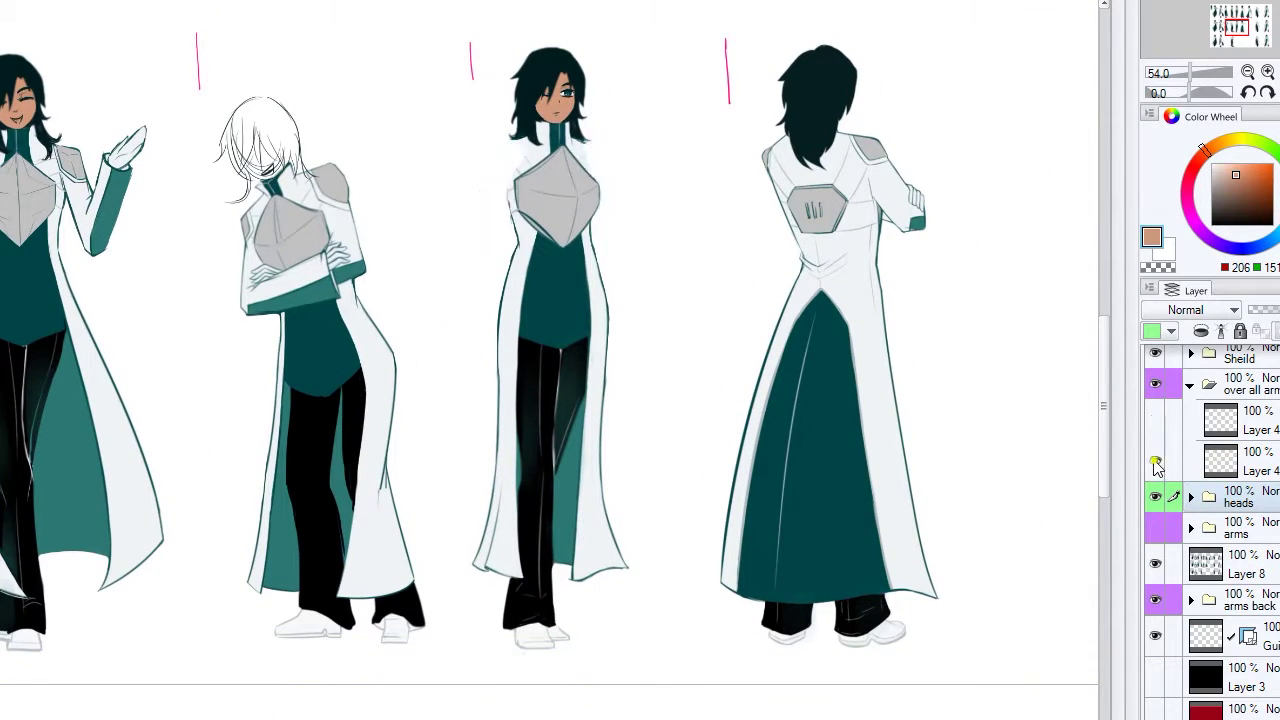
pyautogui.scroll(2, 459, 232)
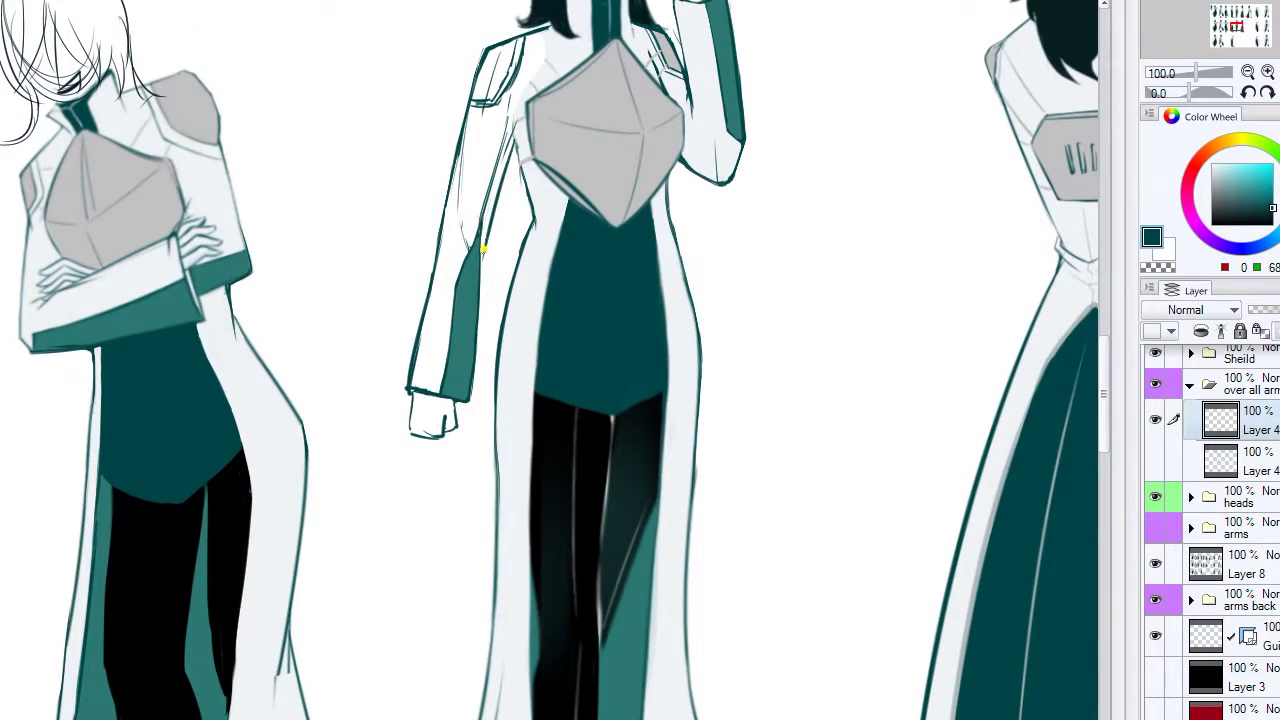
pyautogui.scroll(1, 486, 260)
pyautogui.keyDown('alt'); pyautogui.click(490, 205); pyautogui.keyUp('alt')
pyautogui.moveTo(445, 175)
pyautogui.mouseDown()
pyautogui.moveTo(471, 121)
pyautogui.moveTo(434, 158)
pyautogui.moveTo(492, 112)
pyautogui.mouseUp()
pyautogui.keyDown('alt'); pyautogui.click(567, 92); pyautogui.keyUp('alt')
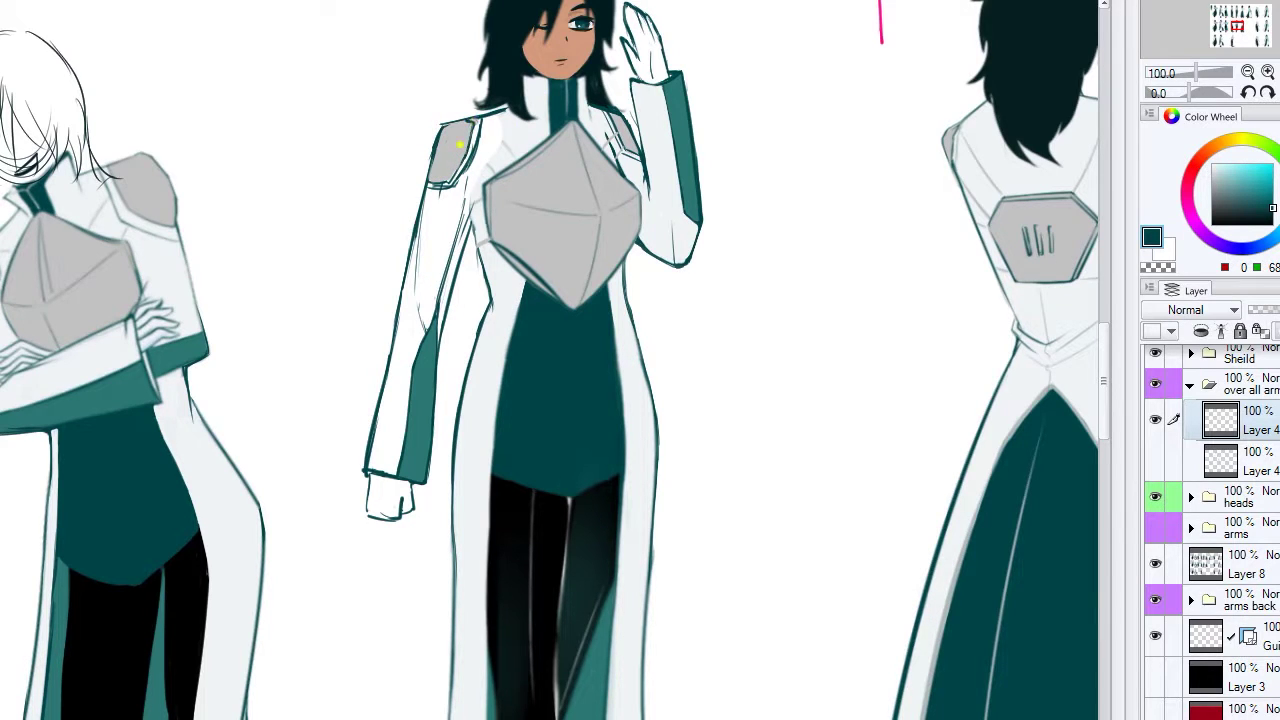
# - Draw a second, thicker pink tally stroke beside the front-facing character's existing mark on the lines layer
pyautogui.scroll(-3, 440, 124)
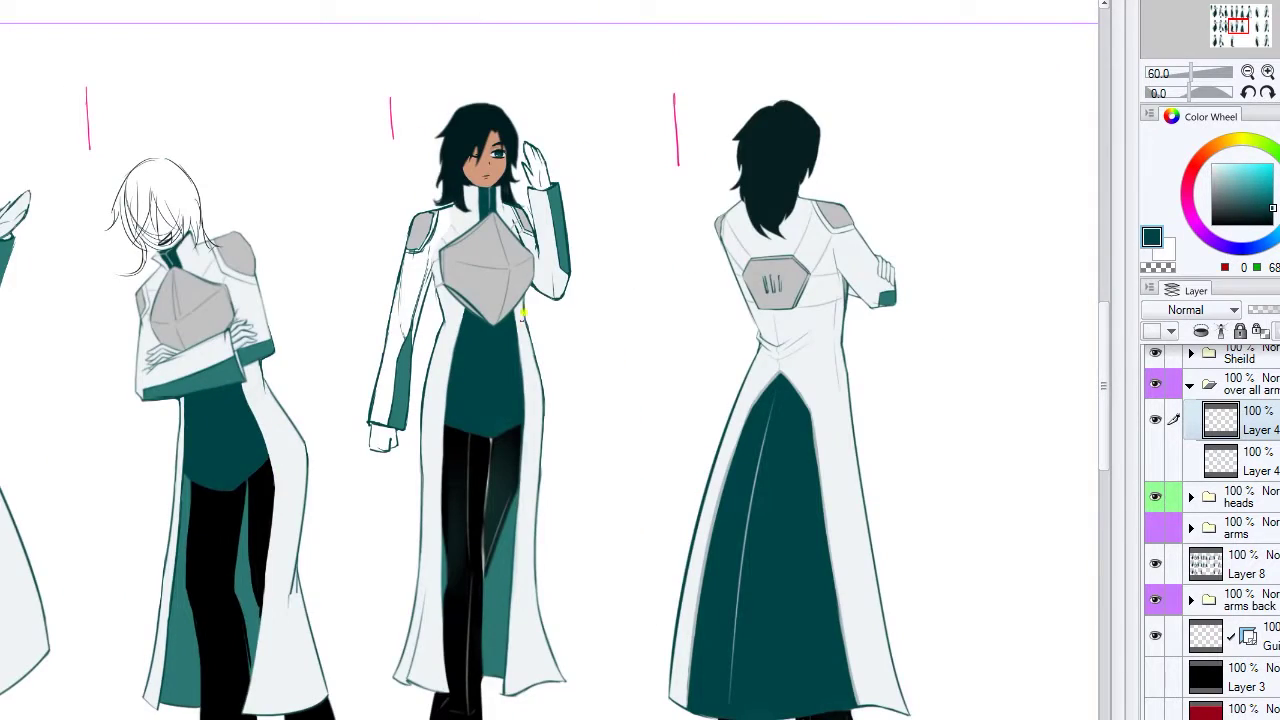
pyautogui.scroll(2, 521, 313)
pyautogui.scroll(-4, 530, 299)
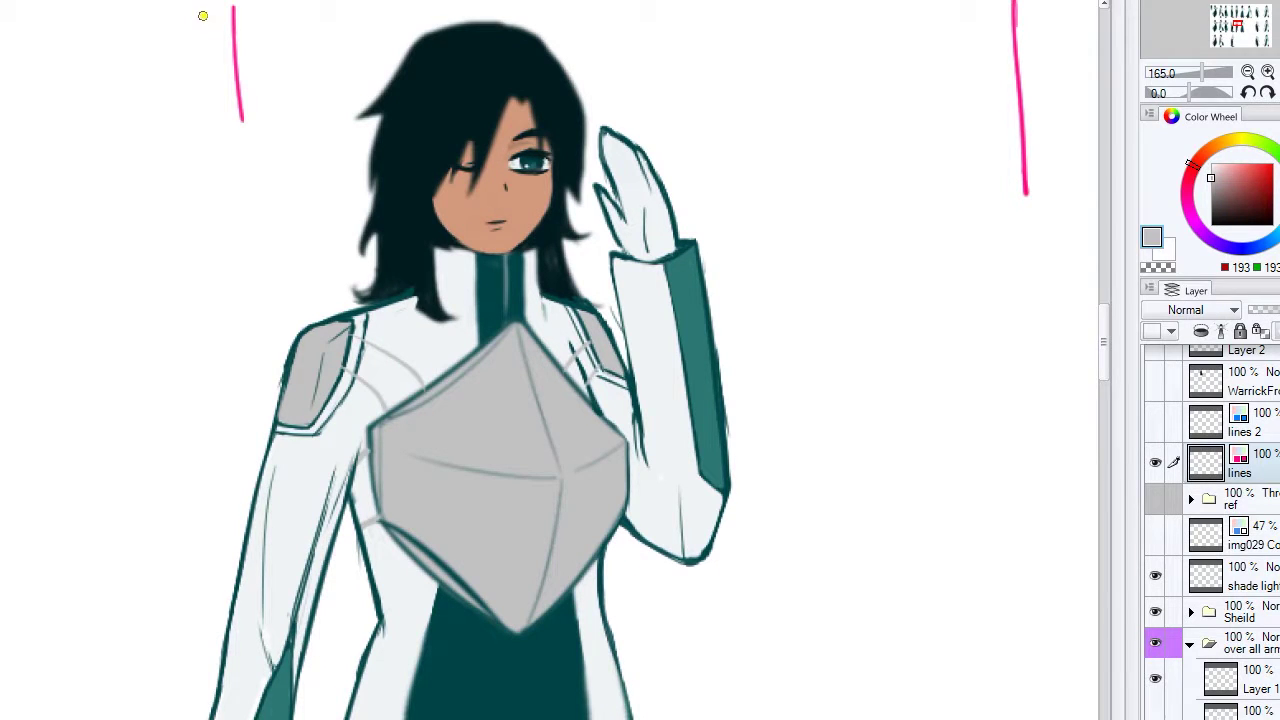
pyautogui.moveTo(203, 12); pyautogui.dragTo(219, 121)
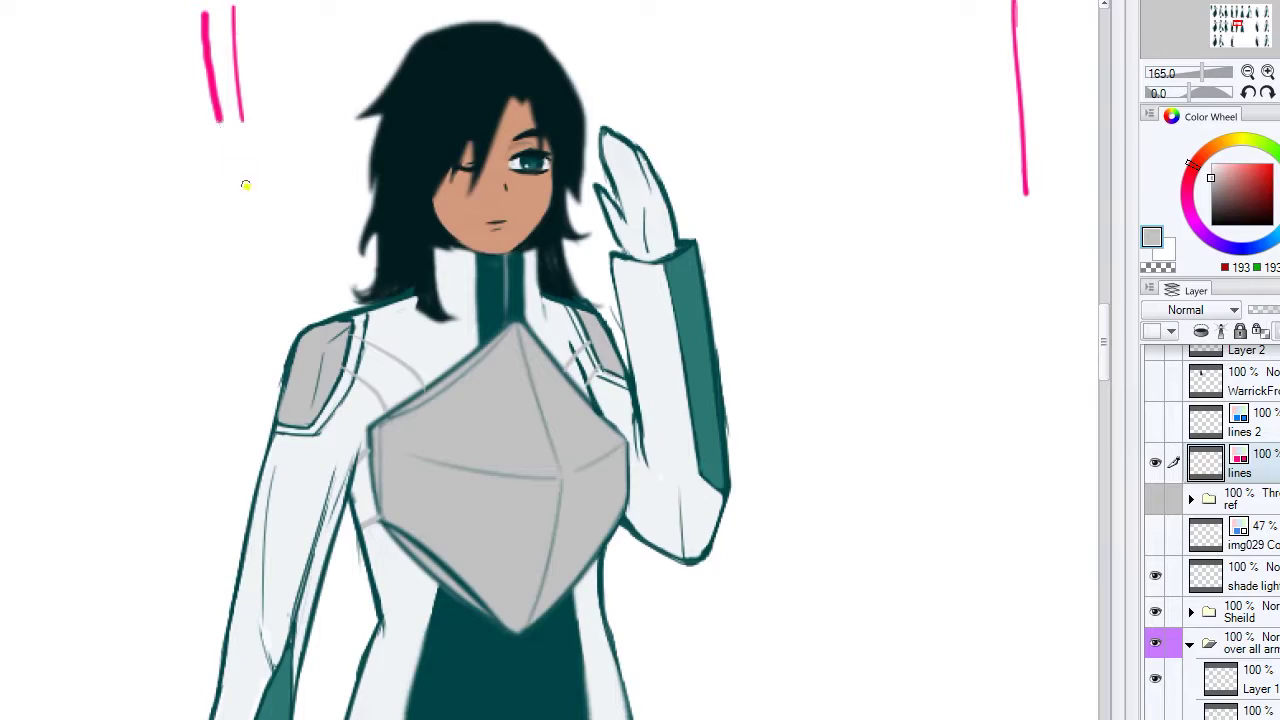